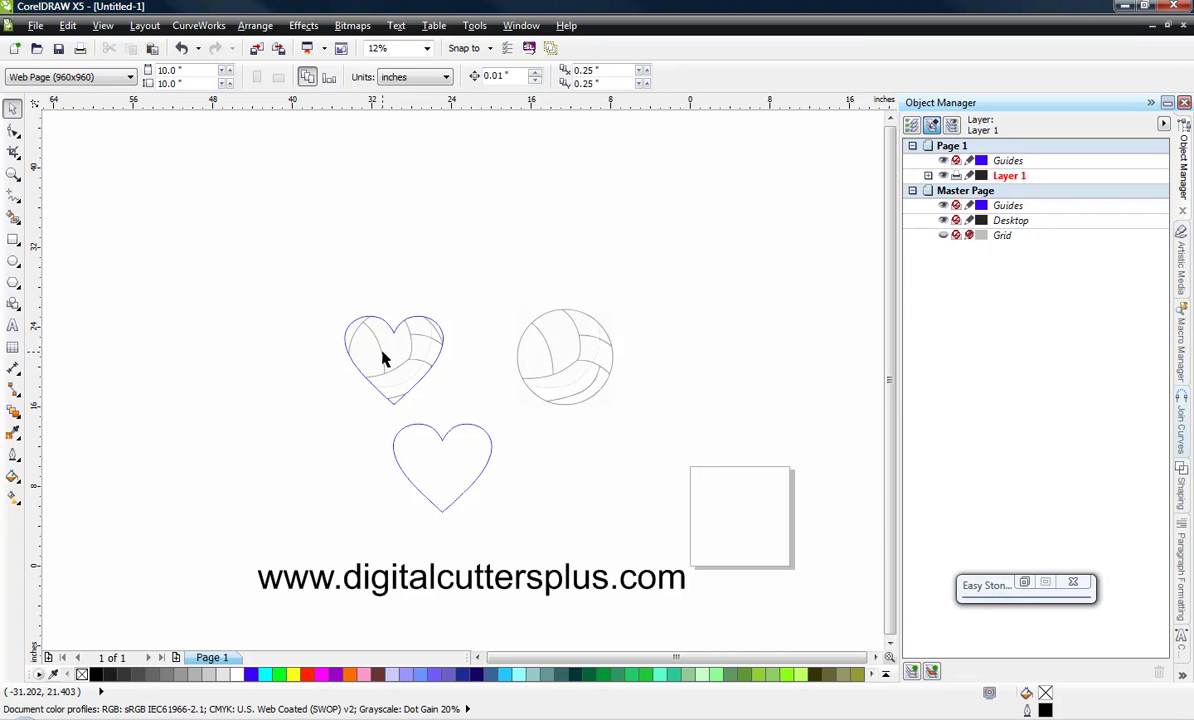
# Ungroup the volleyball heart-X5.cdr artwork one level so the hearts and the volleyball become separate objects
pyautogui.scroll(1, 380, 355)
pyautogui.scroll(1, 380, 355)
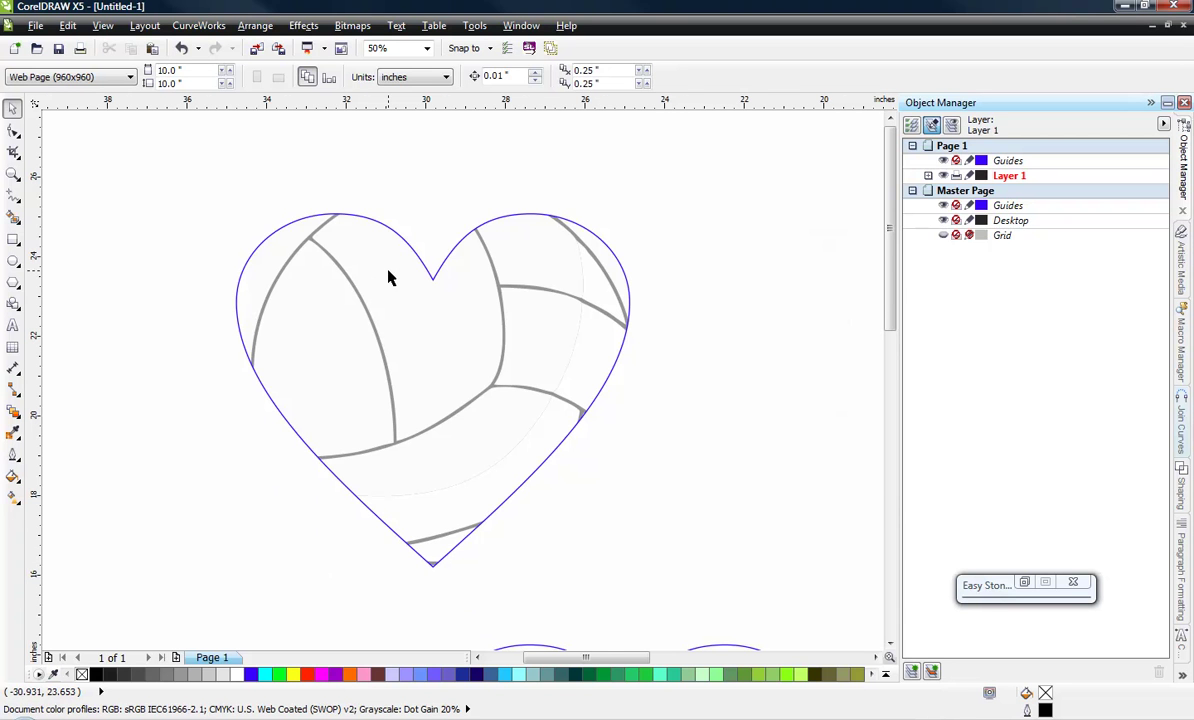
pyautogui.scroll(-1, 389, 272)
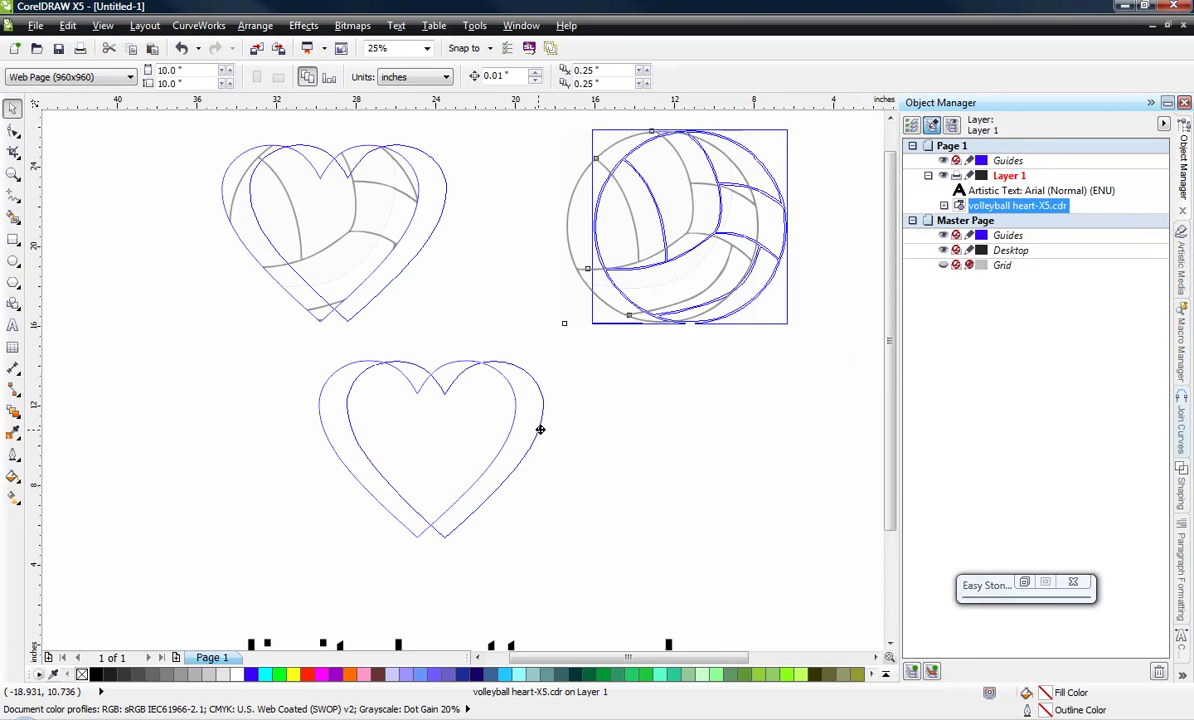
pyautogui.moveTo(540, 429); pyautogui.dragTo(509, 429)
pyautogui.rightClick(509, 429)
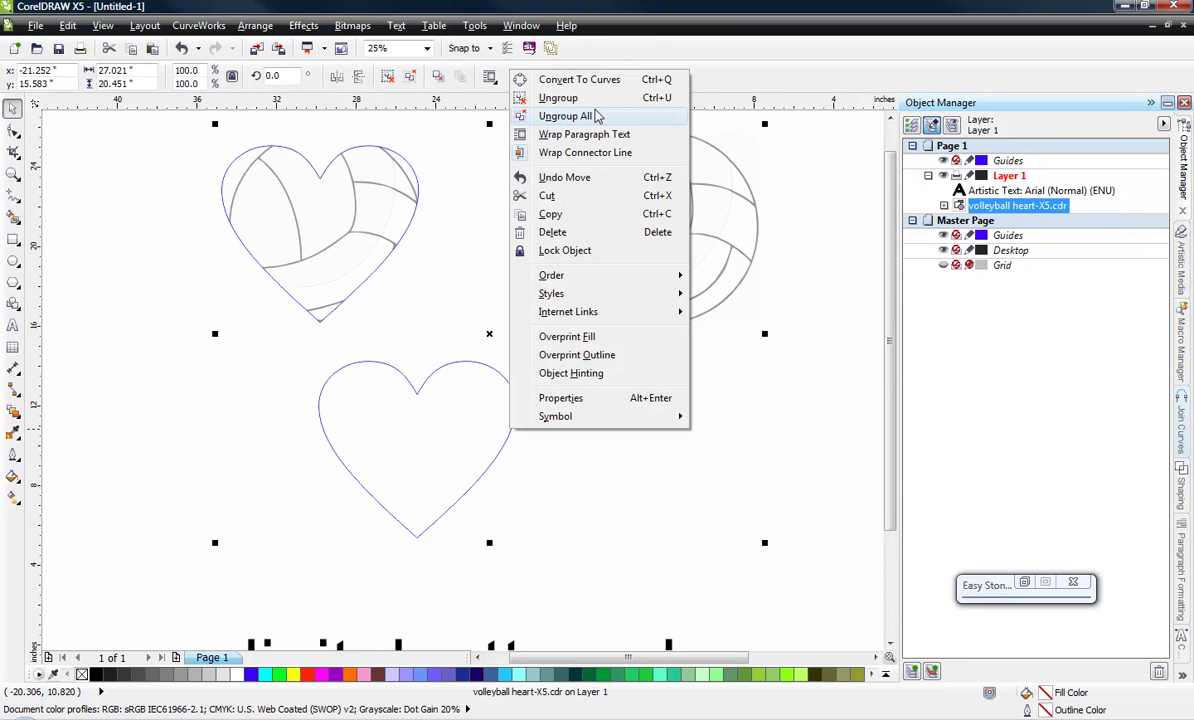
pyautogui.click(553, 99)
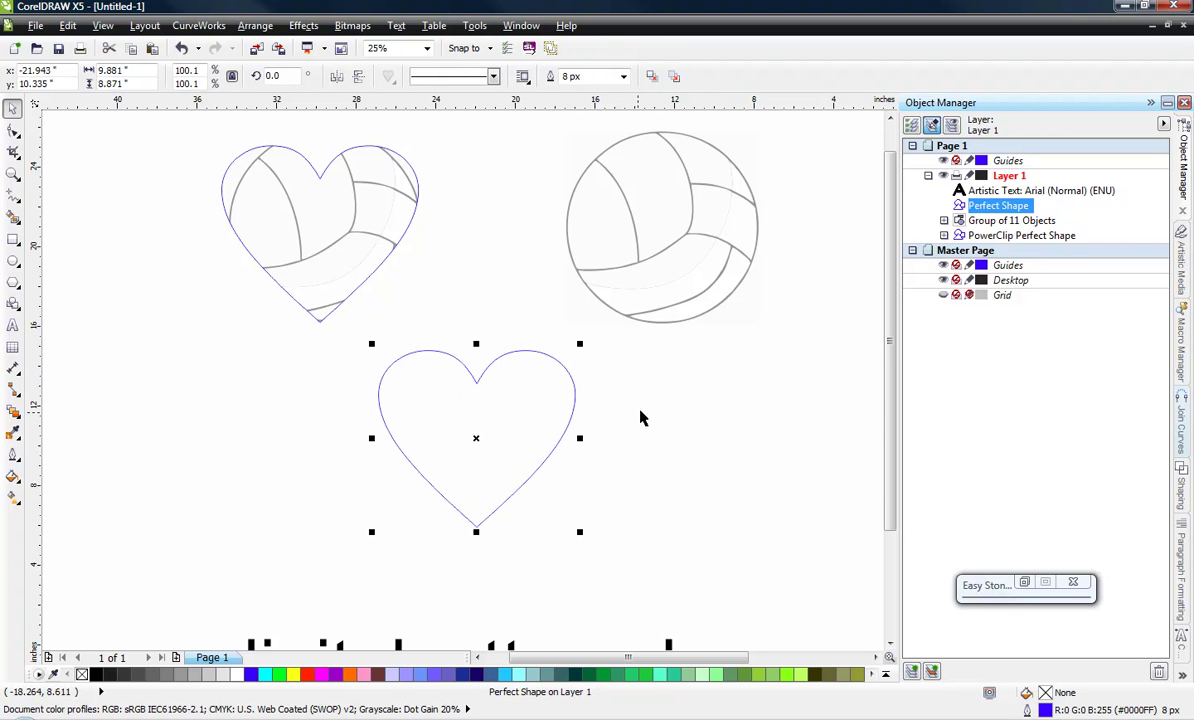
# Place the round volleyball group inside the empty lower heart as a PowerClip
pyautogui.click(786, 160)
pyautogui.moveTo(785, 123); pyautogui.dragTo(544, 341)
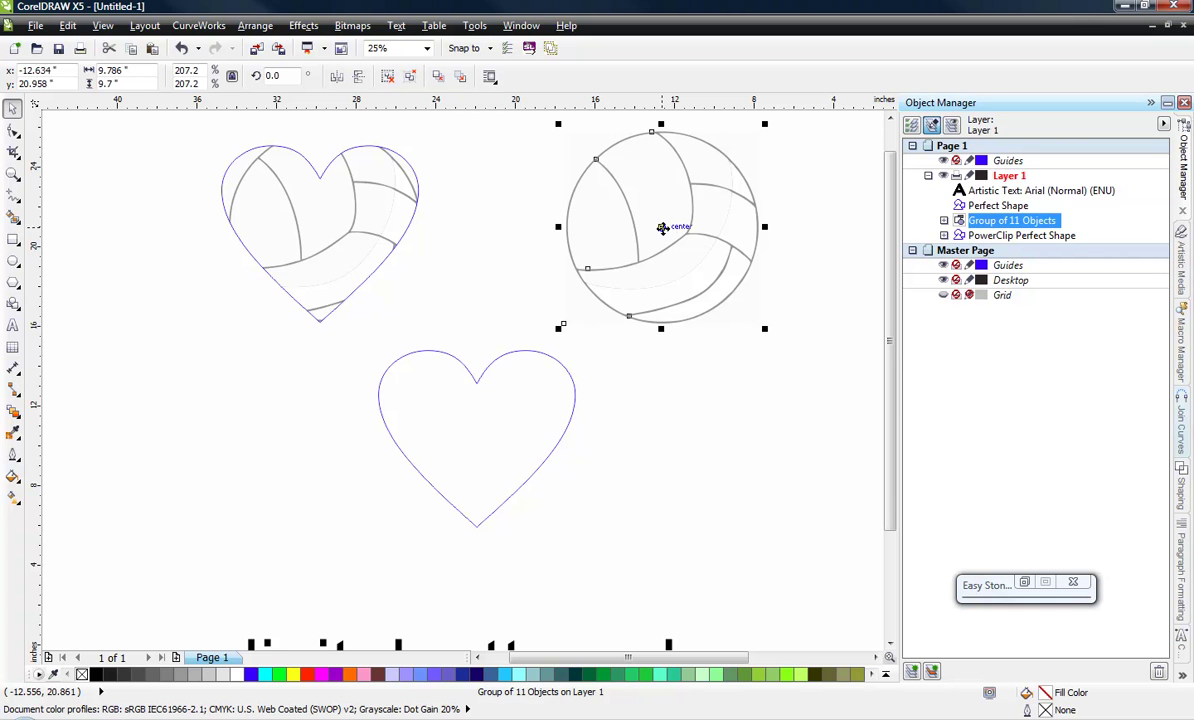
pyautogui.moveTo(662, 228); pyautogui.dragTo(478, 436)
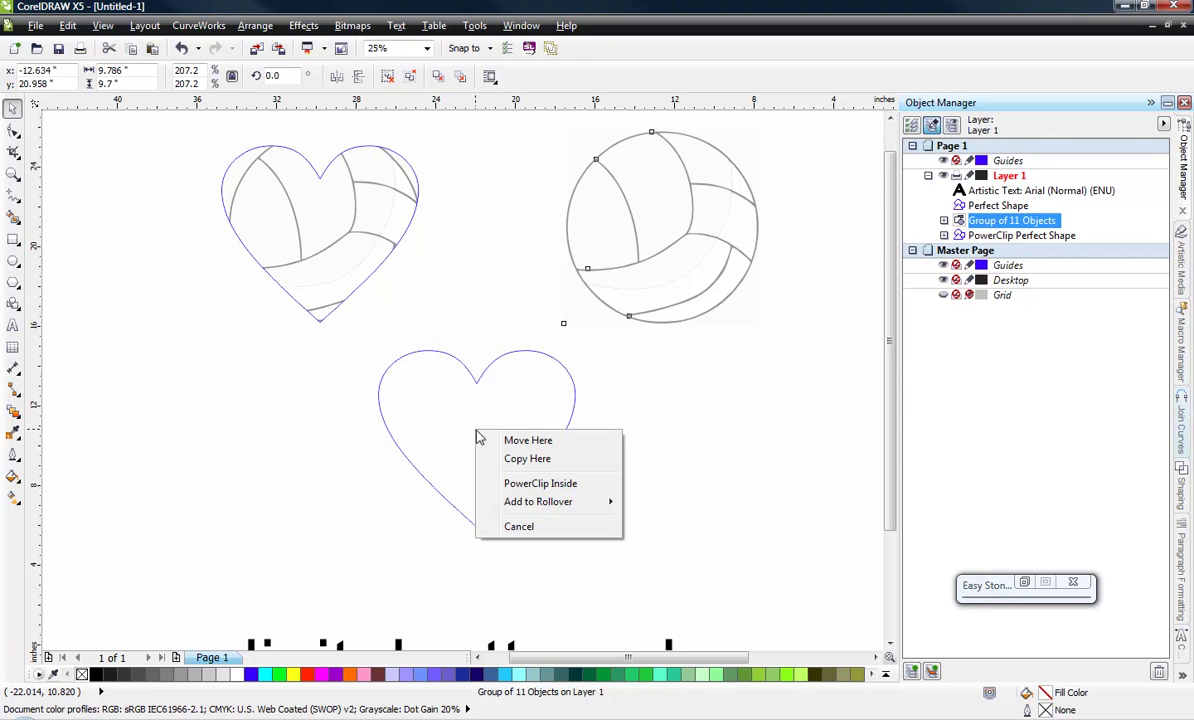
pyautogui.click(533, 484)
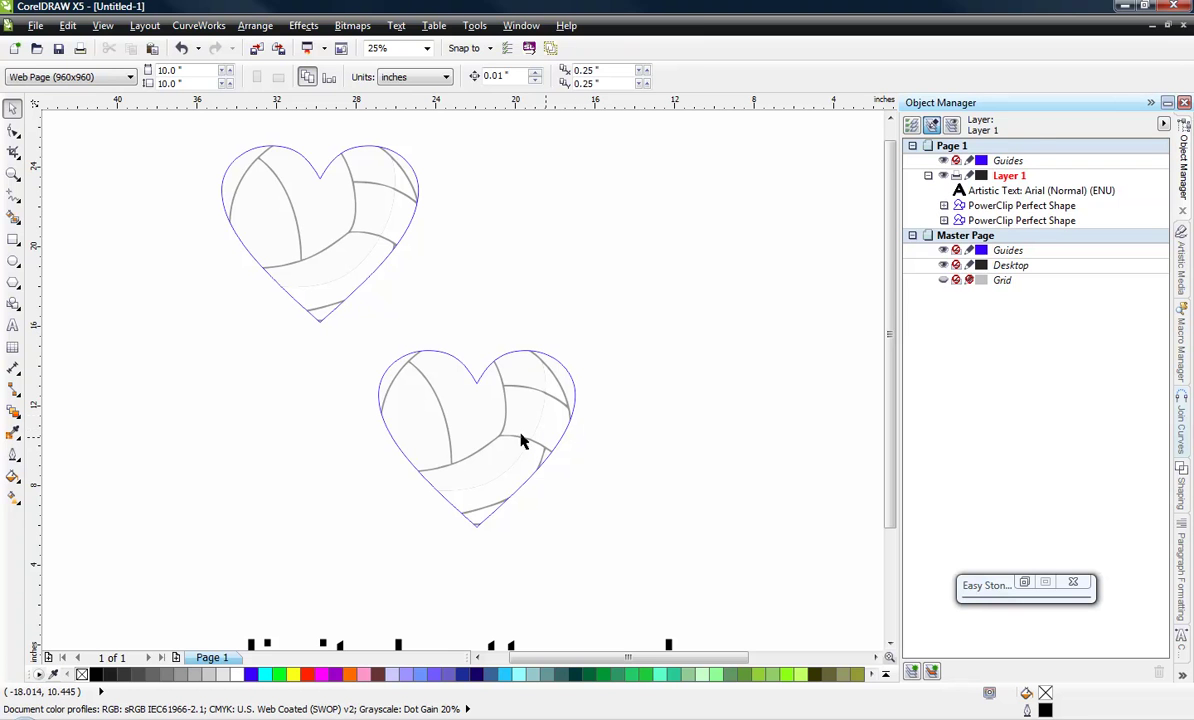
# Shift the volleyball slightly down and to the left within the lower heart's PowerClip contents and finish editing the level
pyautogui.rightClick(476, 427)
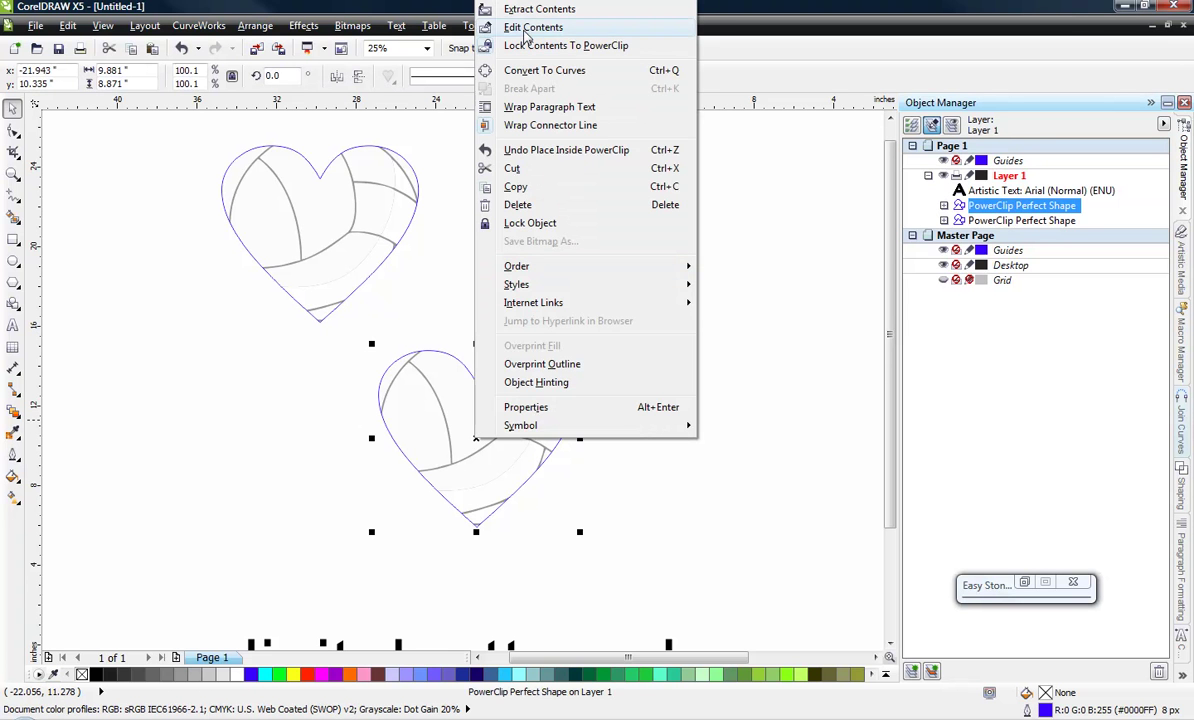
pyautogui.click(526, 28)
pyautogui.moveTo(600, 285); pyautogui.dragTo(362, 538)
pyautogui.moveTo(458, 422); pyautogui.dragTo(465, 449)
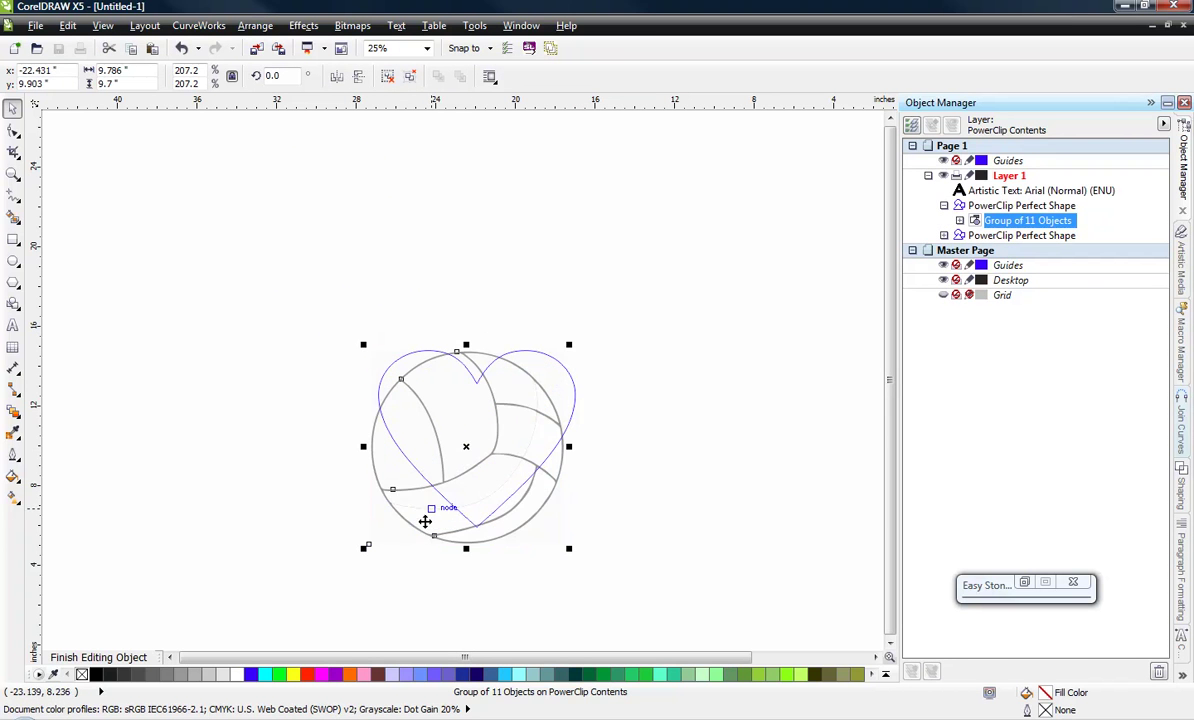
pyautogui.rightClick(459, 416)
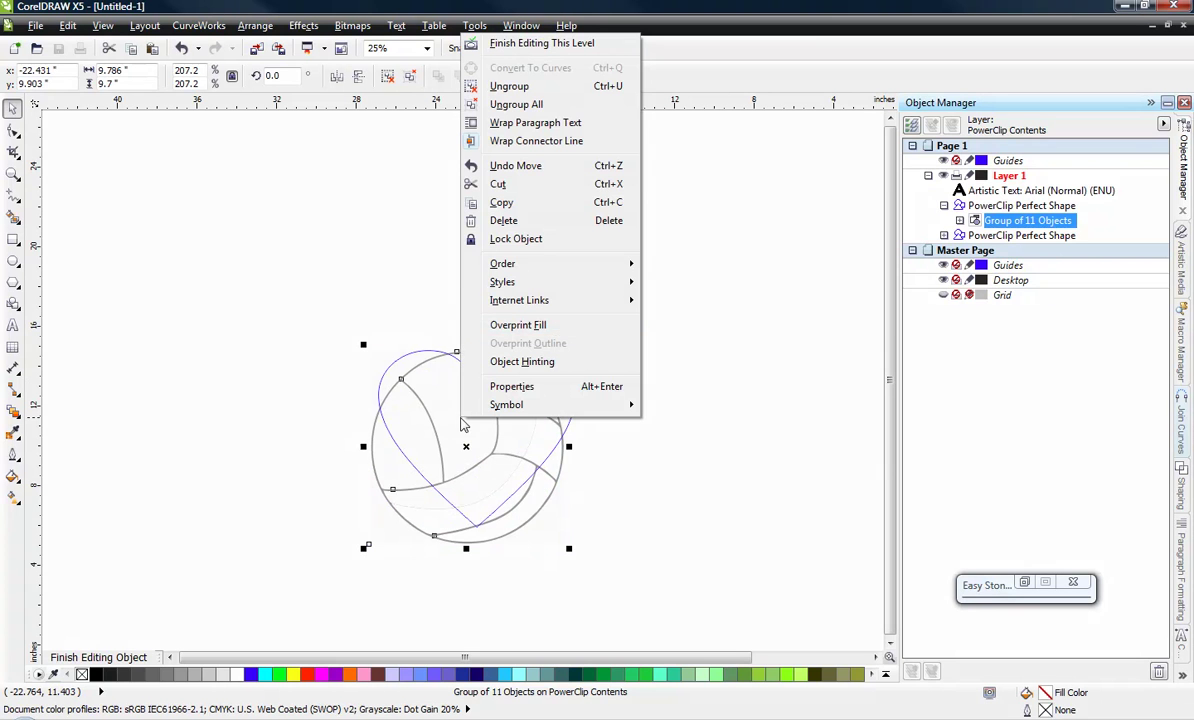
pyautogui.click(531, 44)
pyautogui.click(621, 420)
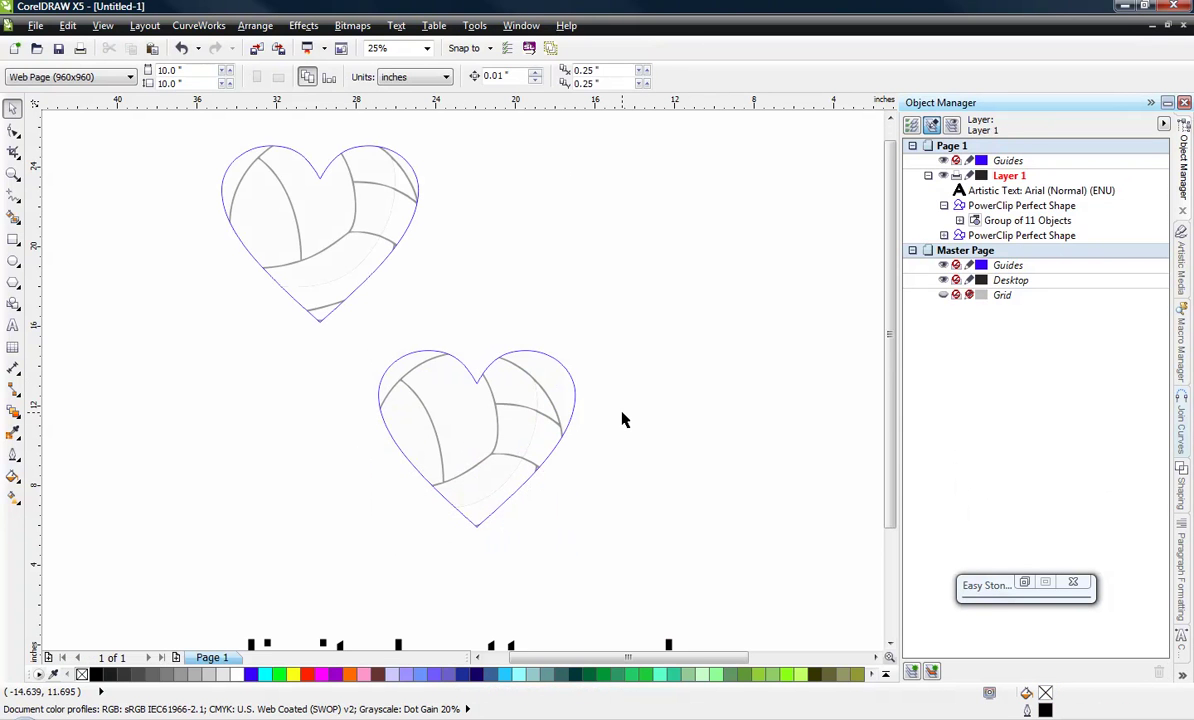
# Delete the lower heart together with its clipped volleyball
pyautogui.moveTo(637, 321); pyautogui.dragTo(357, 551)
pyautogui.press('Delete')
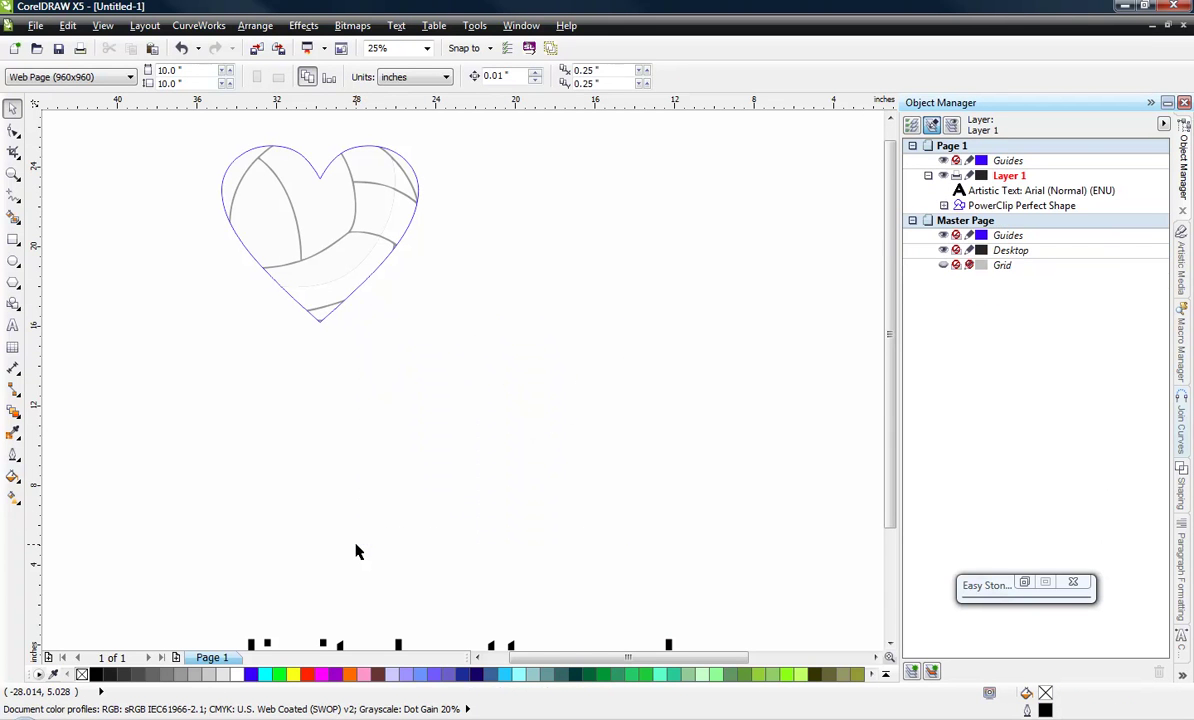
# Inspect the remaining volleyball heart in Wireframe view and return to Enhanced view
pyautogui.scroll(-2, 350, 528)
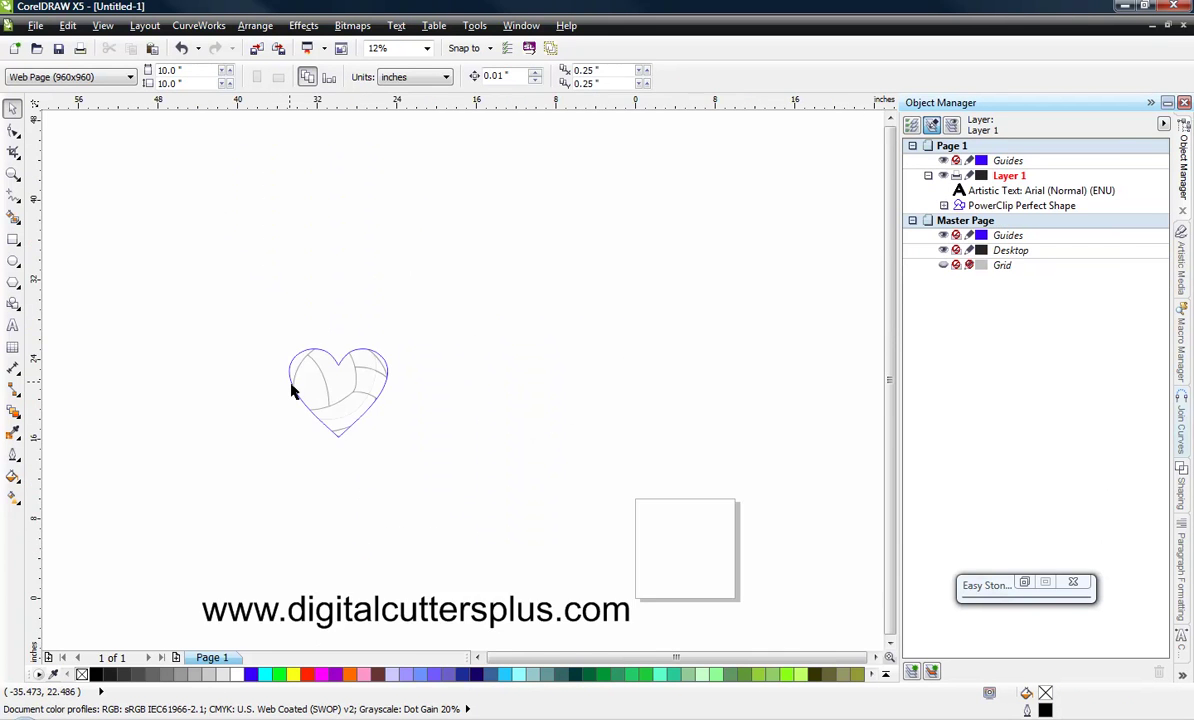
pyautogui.scroll(2, 291, 391)
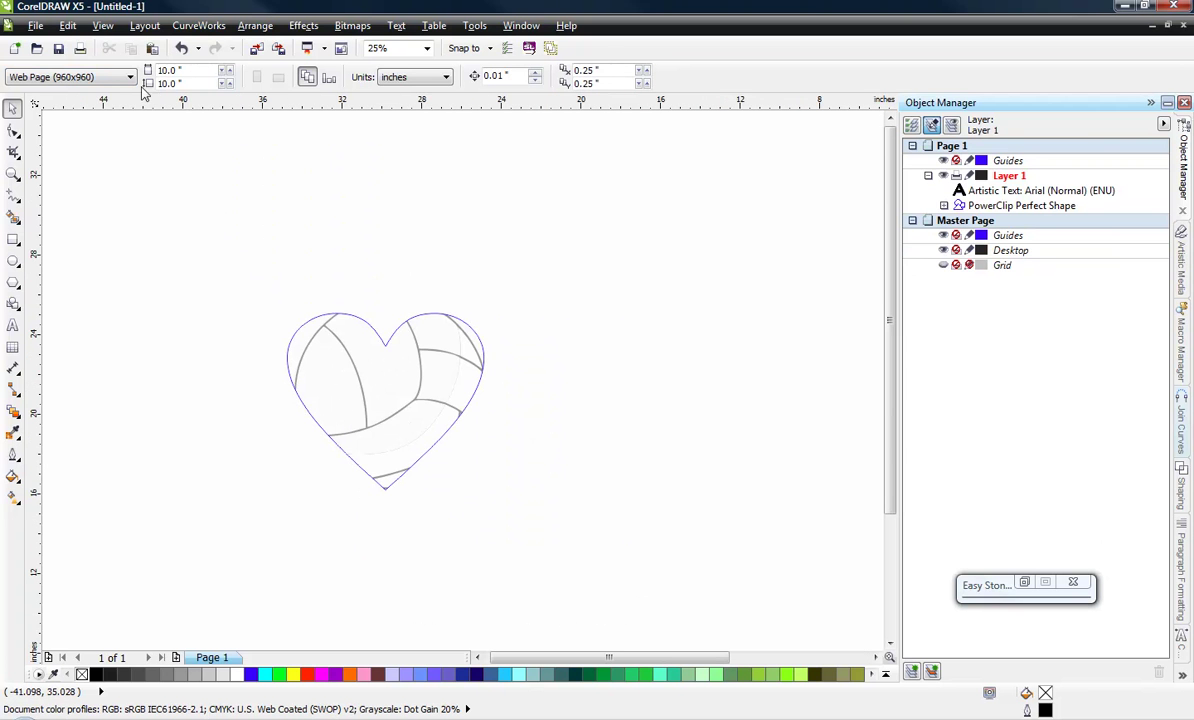
pyautogui.click(103, 26)
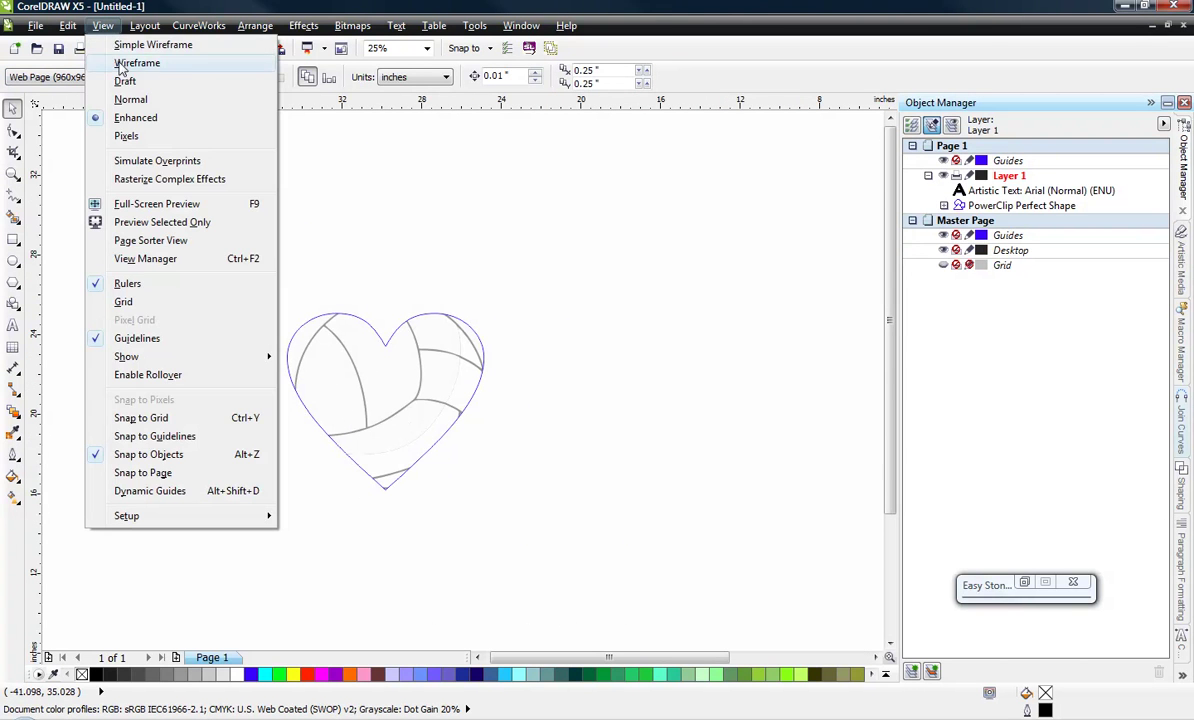
pyautogui.click(137, 62)
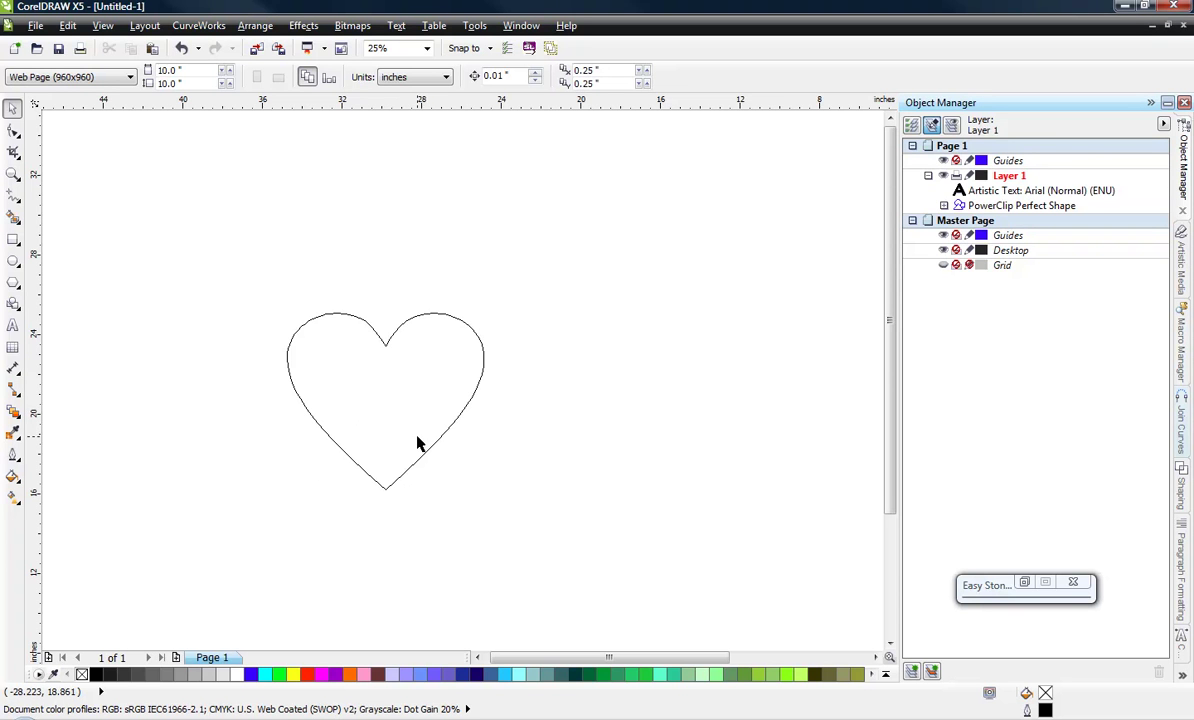
pyautogui.click(103, 25)
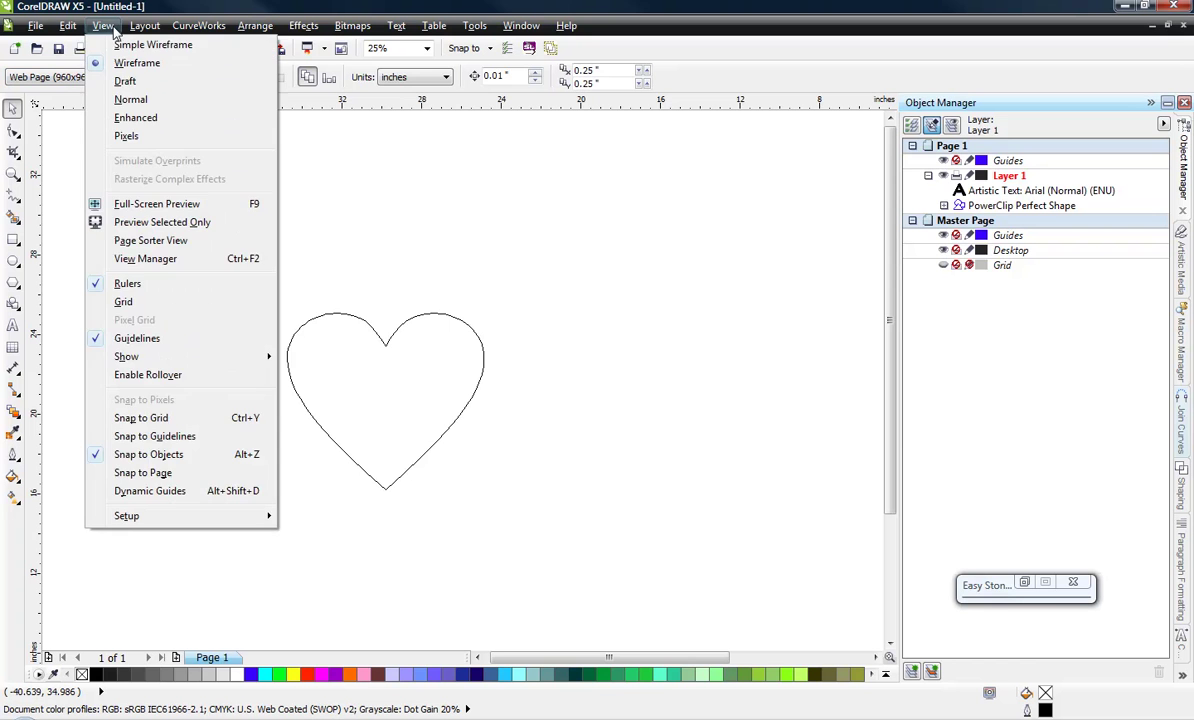
pyautogui.click(60, 113)
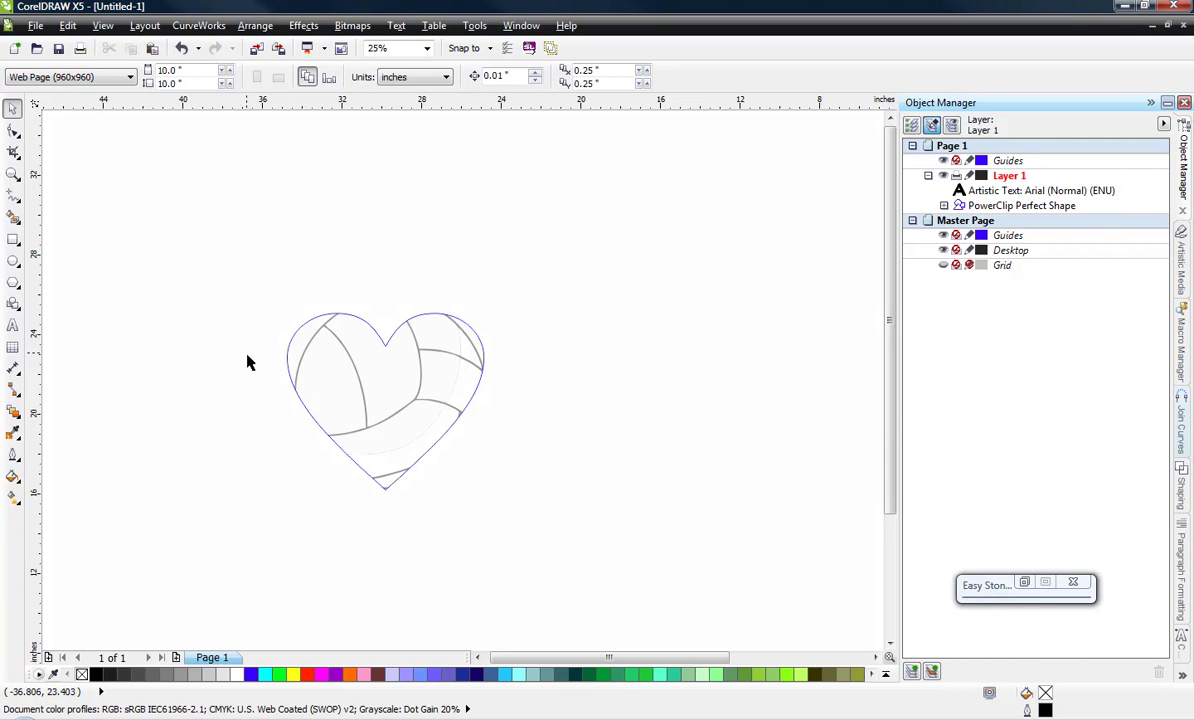
# Set the default outline for new graphic objects to 30 px wide in golden yellow (#FFCC00)
pyautogui.scroll(1, 293, 420)
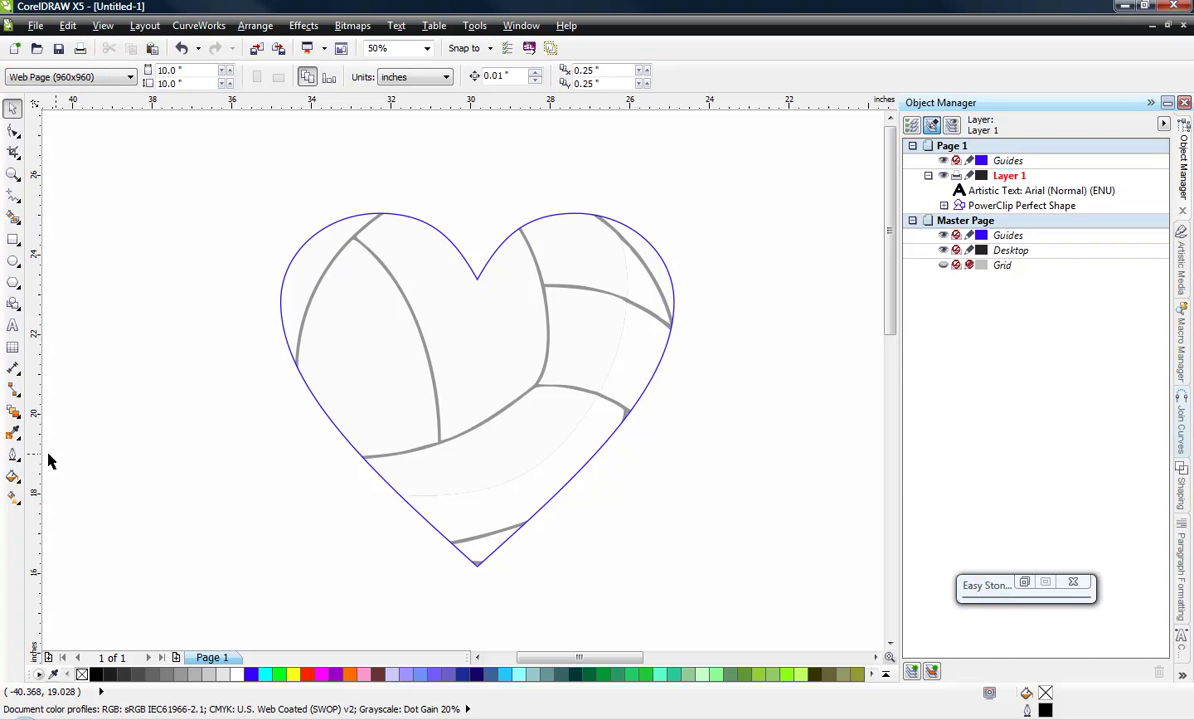
pyautogui.click(12, 455)
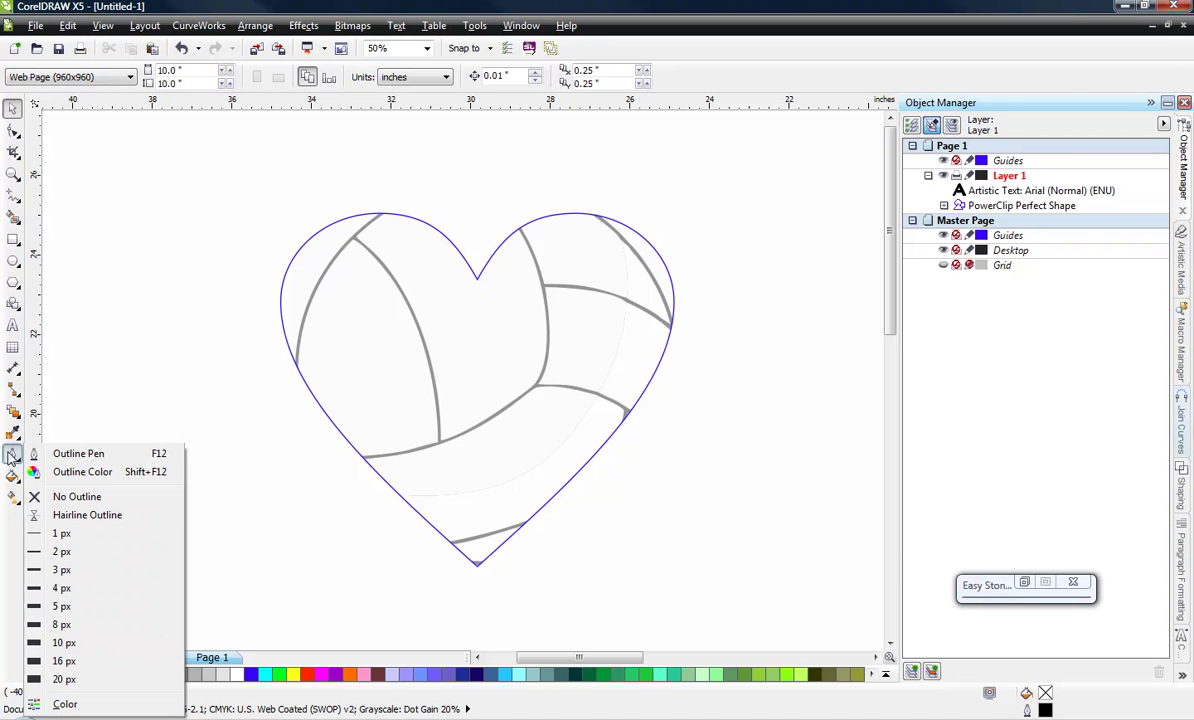
pyautogui.click(89, 459)
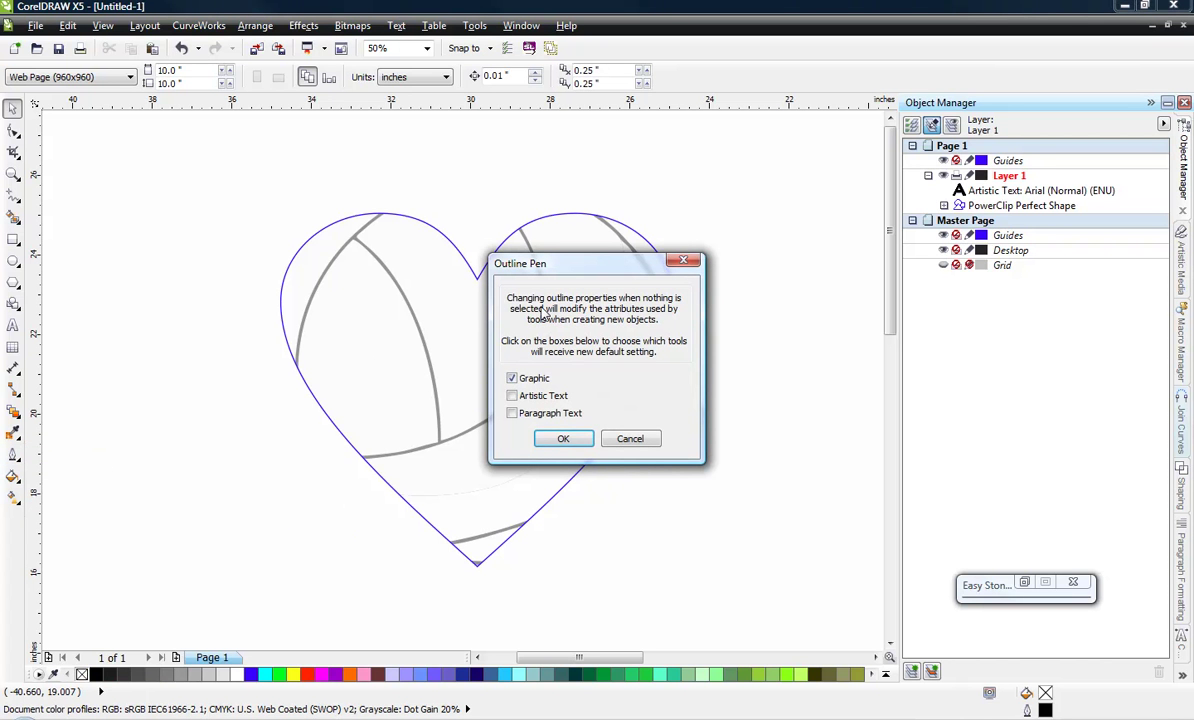
pyautogui.click(563, 440)
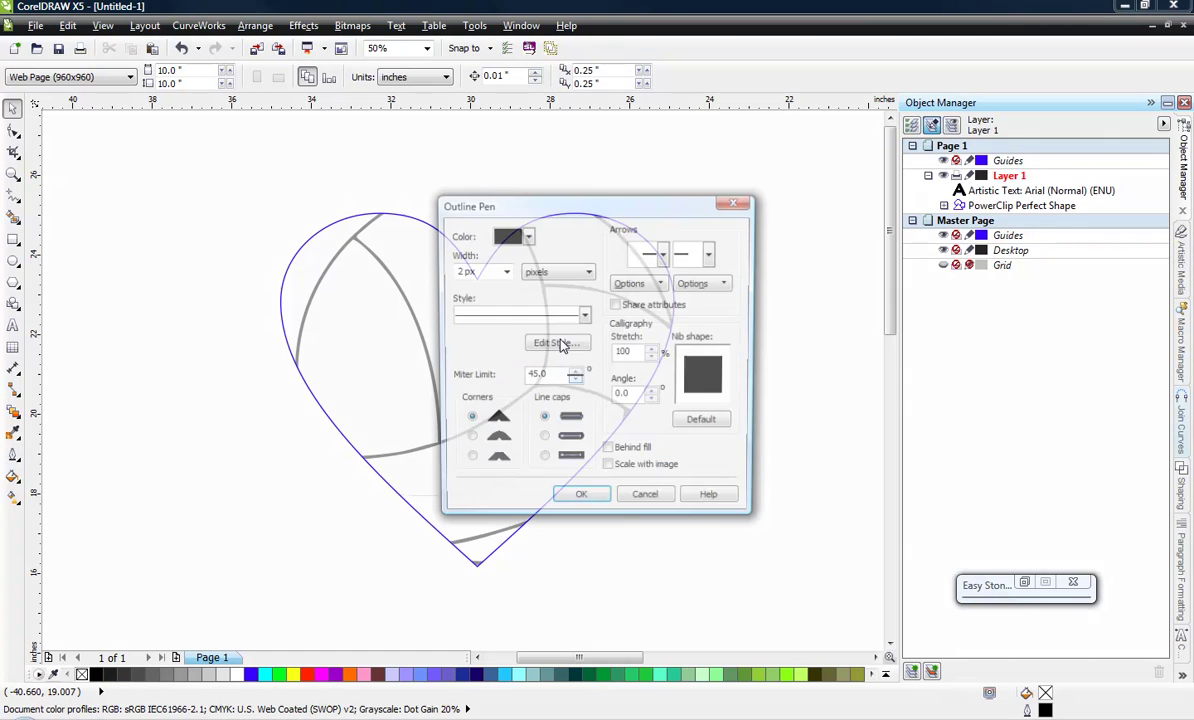
pyautogui.moveTo(488, 272); pyautogui.dragTo(457, 274)
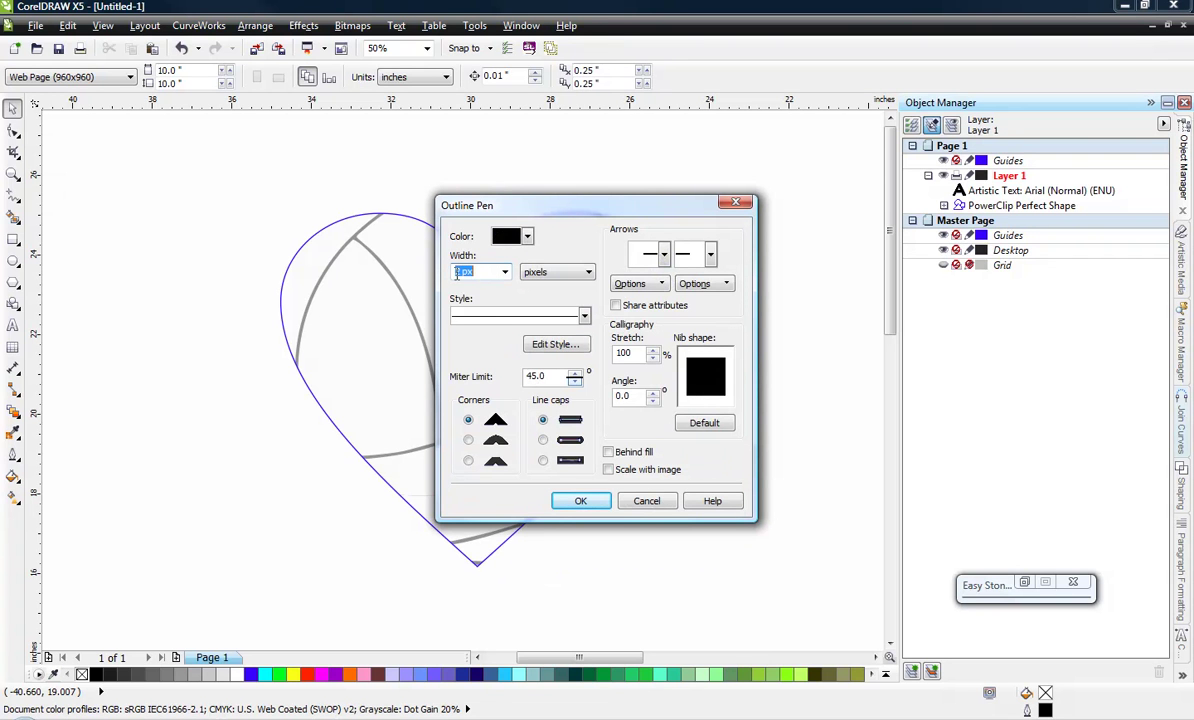
pyautogui.write('30')
pyautogui.click(528, 237)
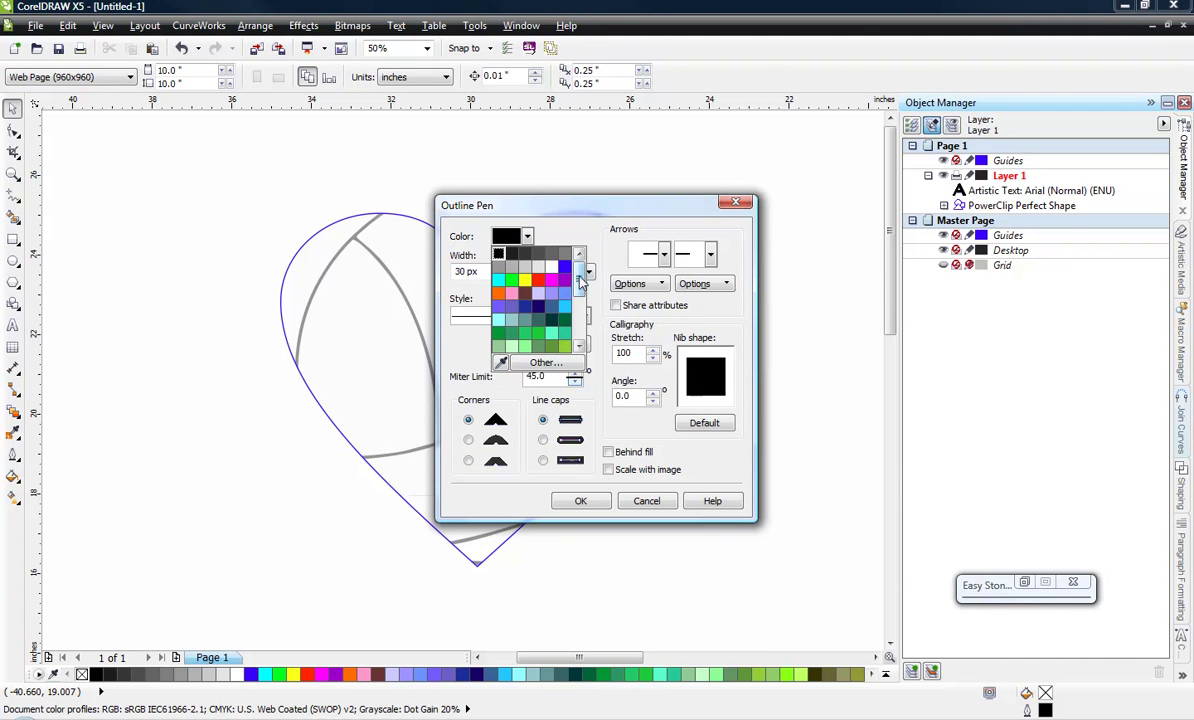
pyautogui.scroll(-3, 580, 283)
pyautogui.click(530, 291)
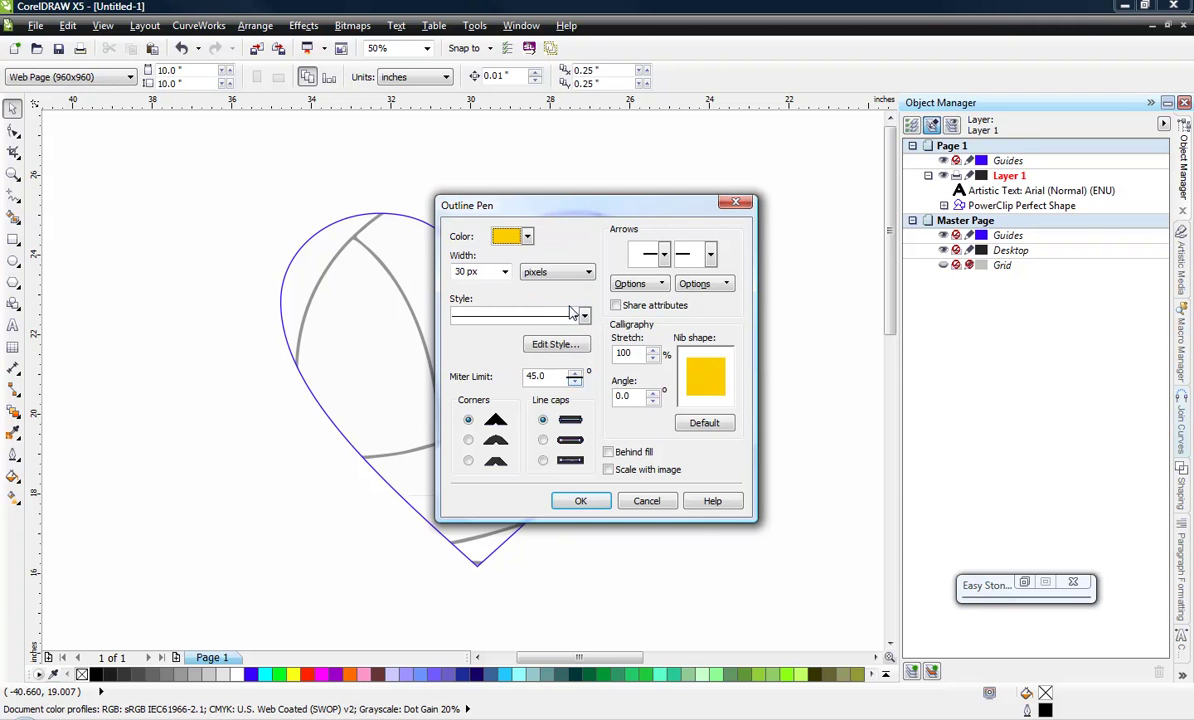
pyautogui.click(581, 503)
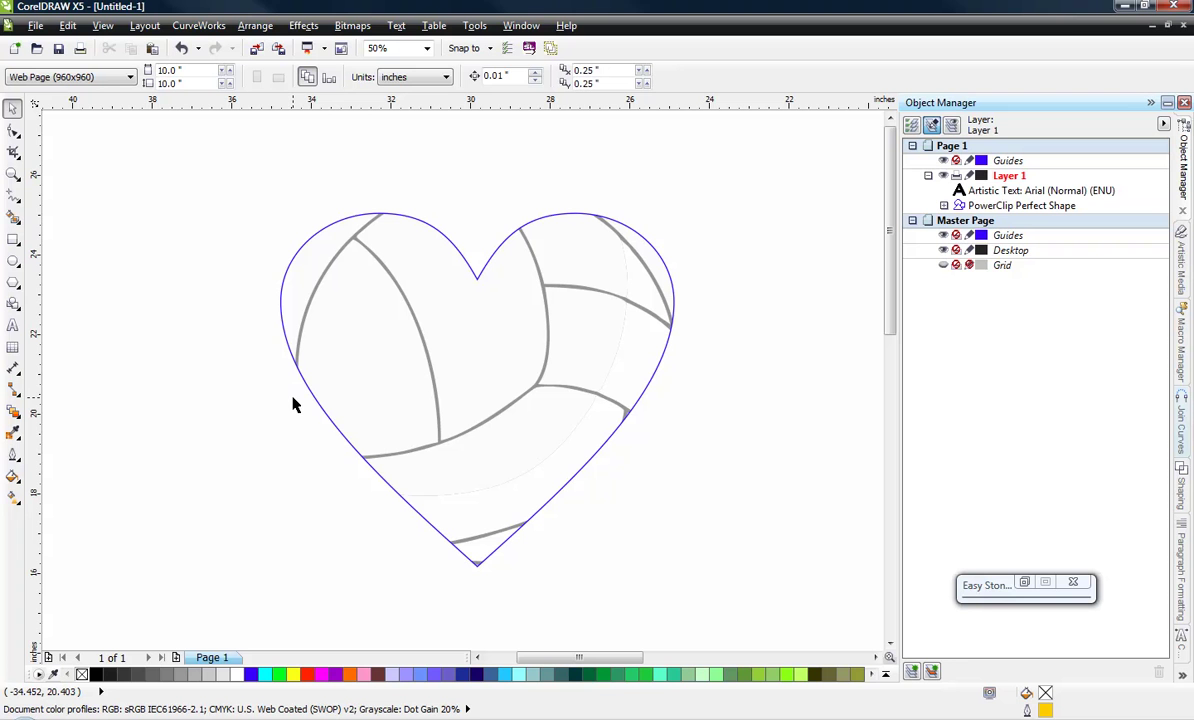
# Trace the heart's upper-left seam with a 3-Point Curve from its left edge to the top of its left lobe
pyautogui.click(12, 197)
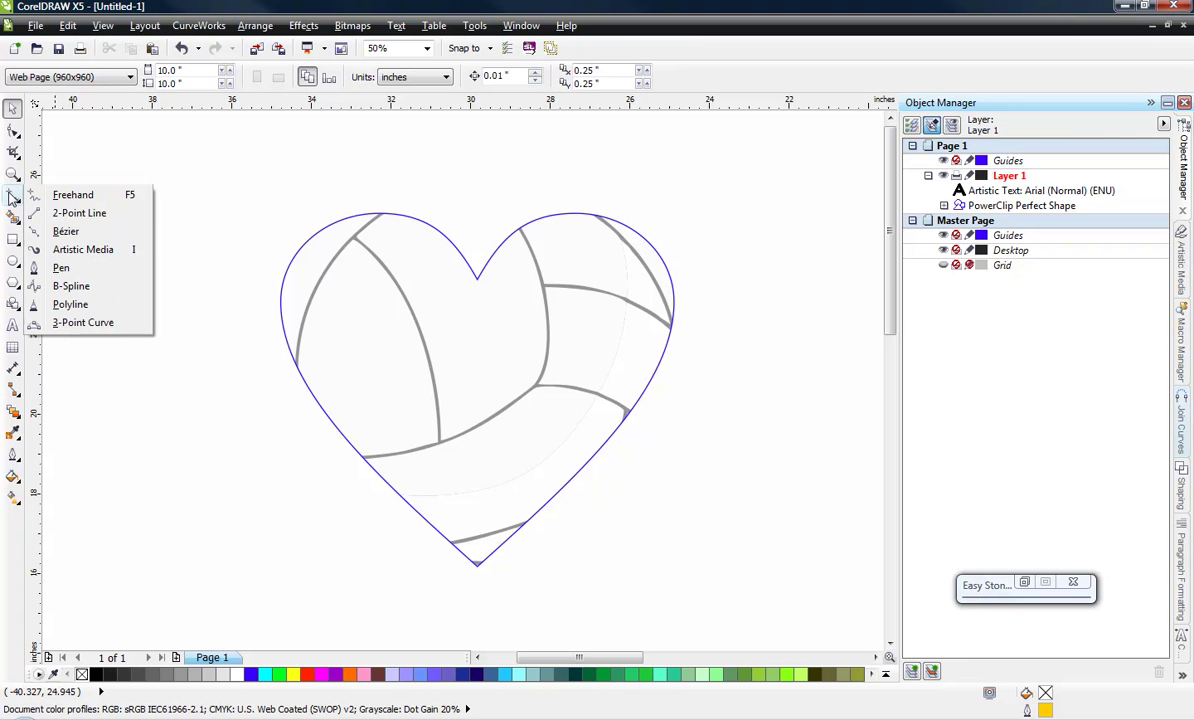
pyautogui.click(100, 322)
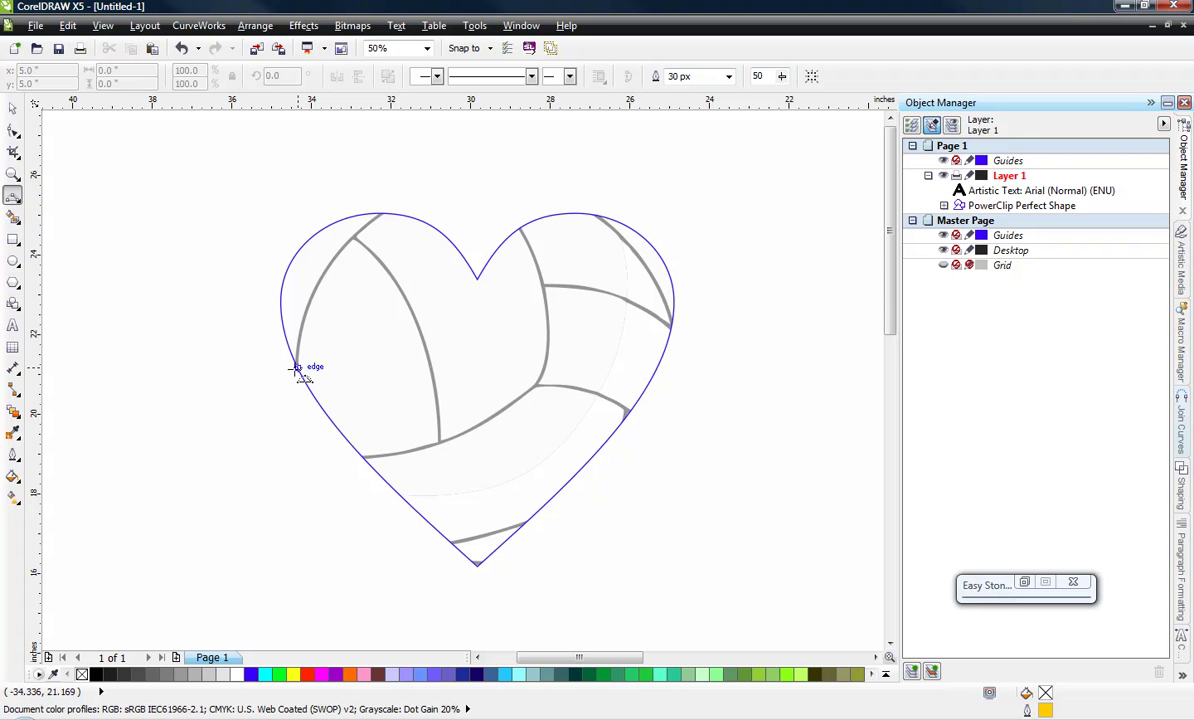
pyautogui.click(102, 25)
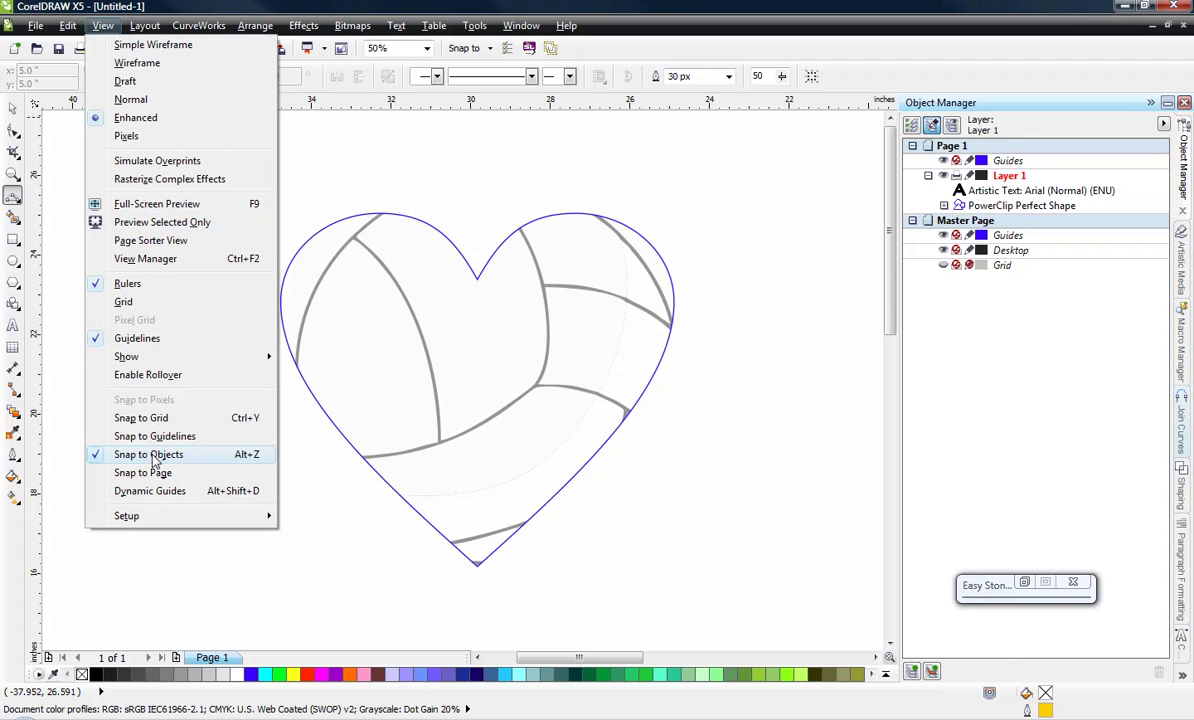
pyautogui.click(258, 455)
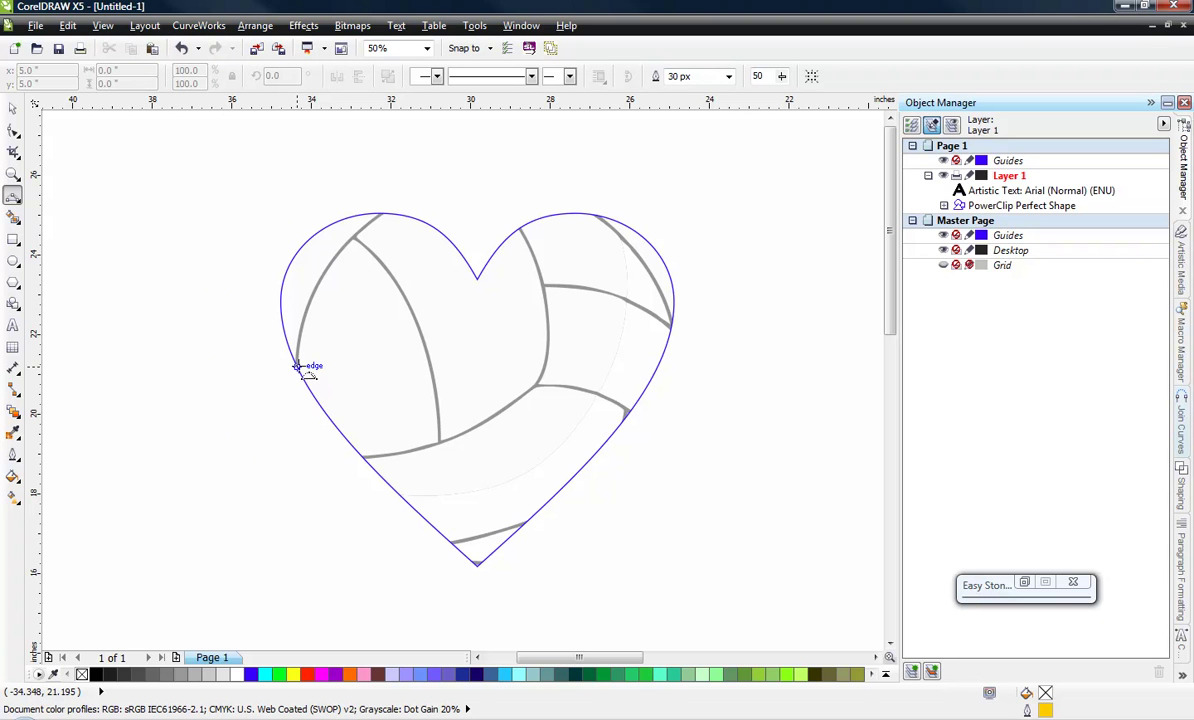
pyautogui.moveTo(297, 366)
pyautogui.mouseDown()
pyautogui.moveTo(380, 232)
pyautogui.moveTo(378, 214)
pyautogui.moveTo(390, 214)
pyautogui.mouseUp()
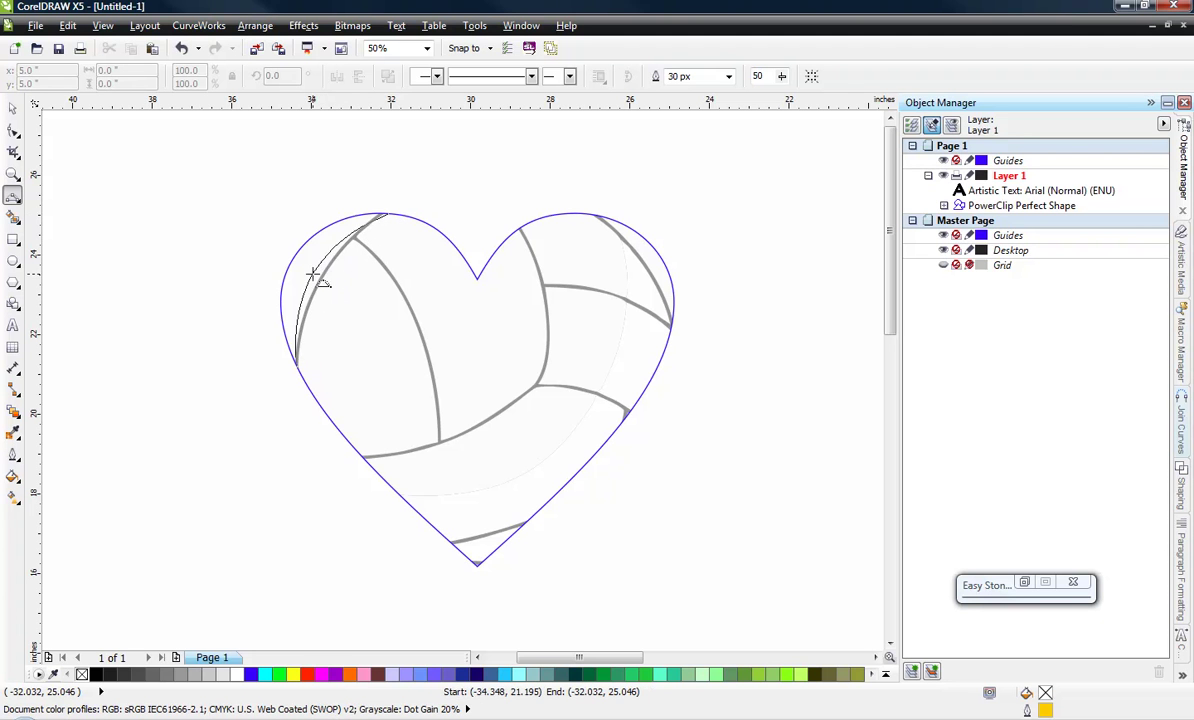
pyautogui.click(328, 270)
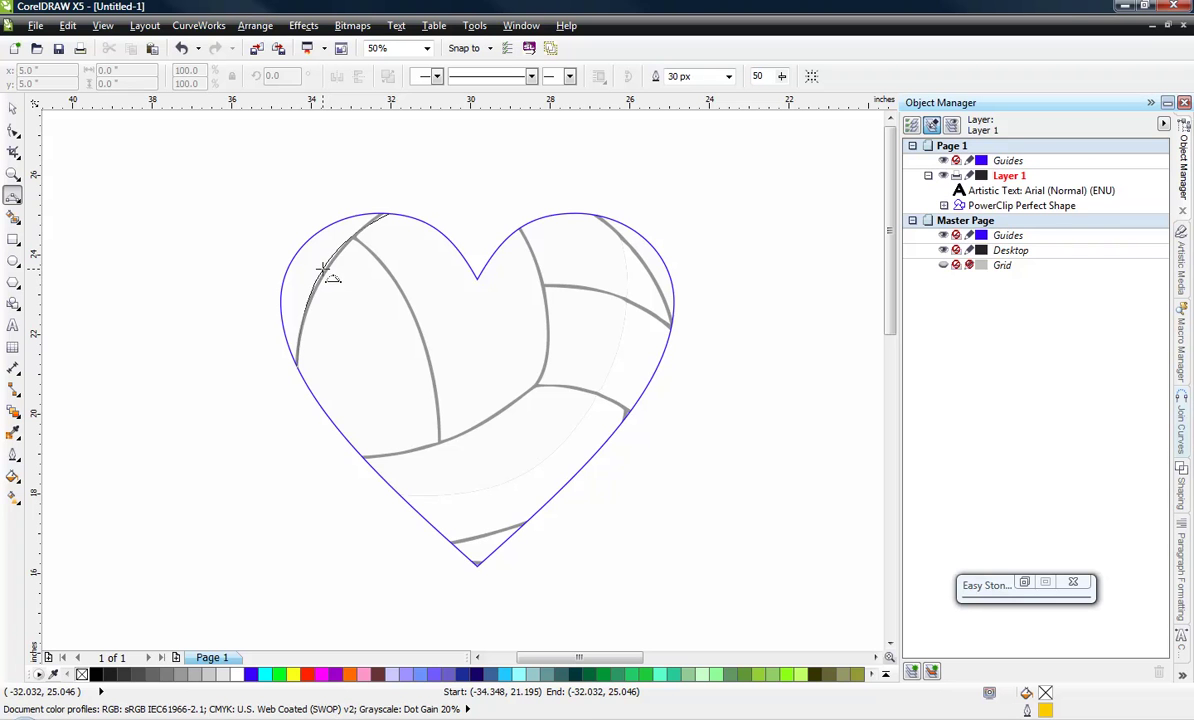
pyautogui.click(326, 269)
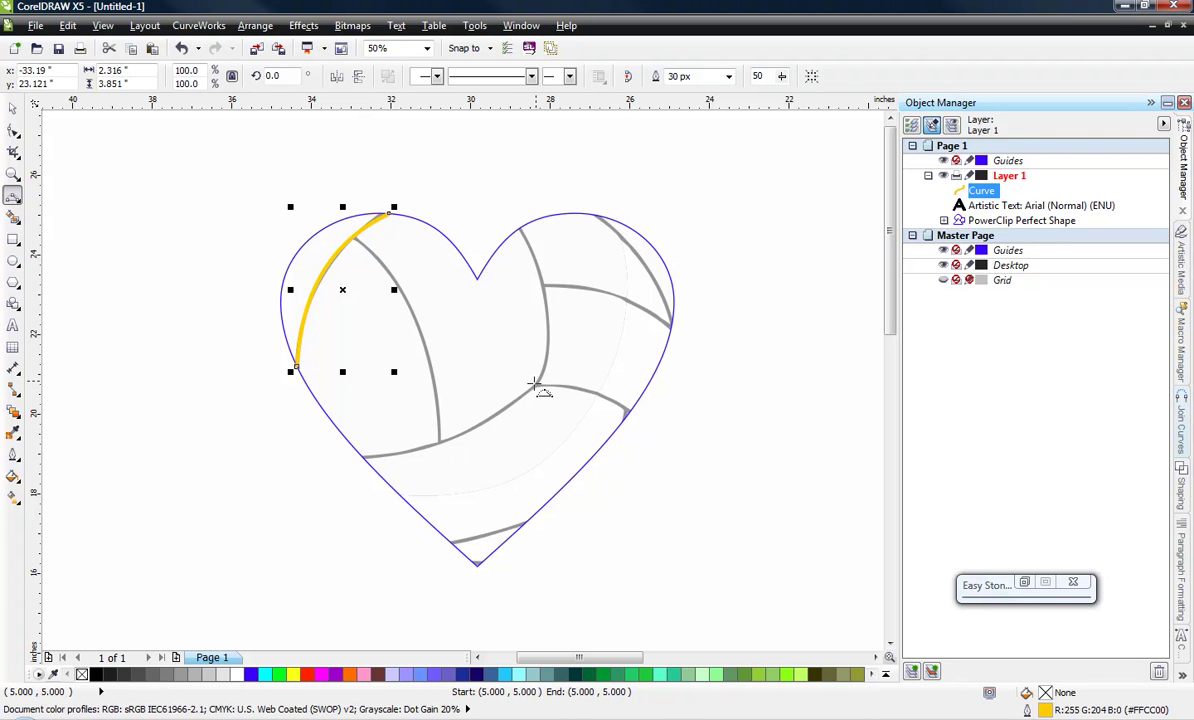
# Trace the long lower seam with a 3-Point Curve from the heart's lower-left edge to the central seam junction
pyautogui.click(363, 457)
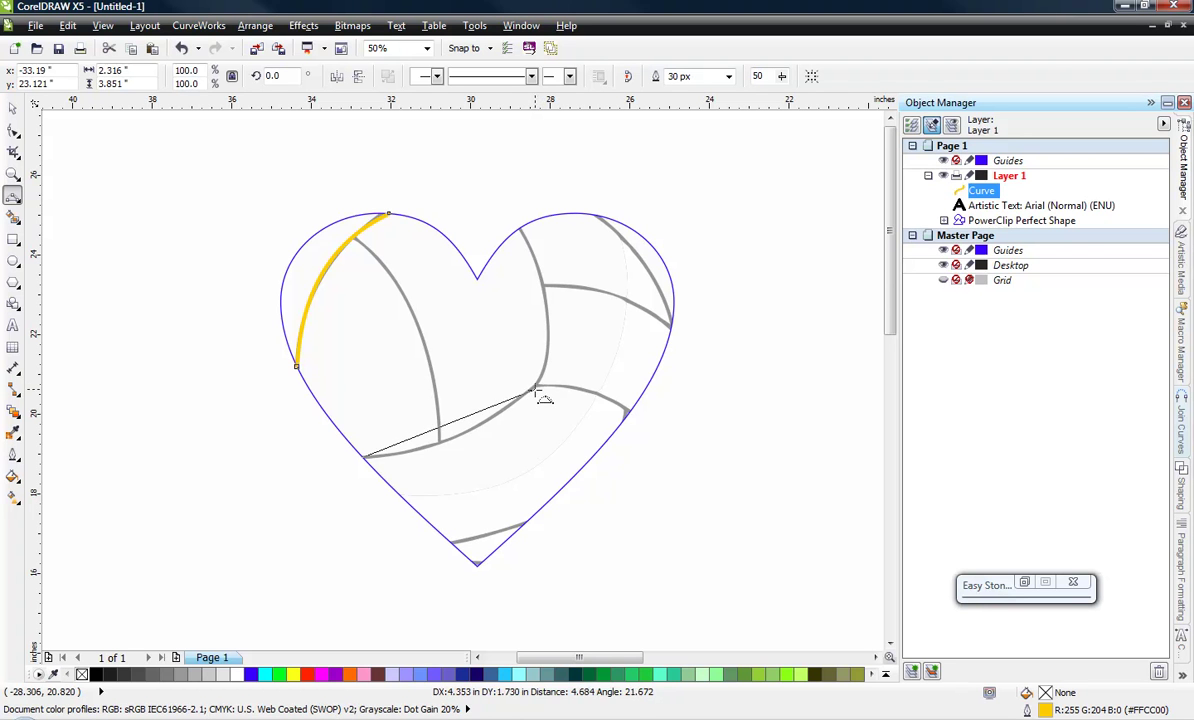
pyautogui.moveTo(535, 386); pyautogui.dragTo(459, 434)
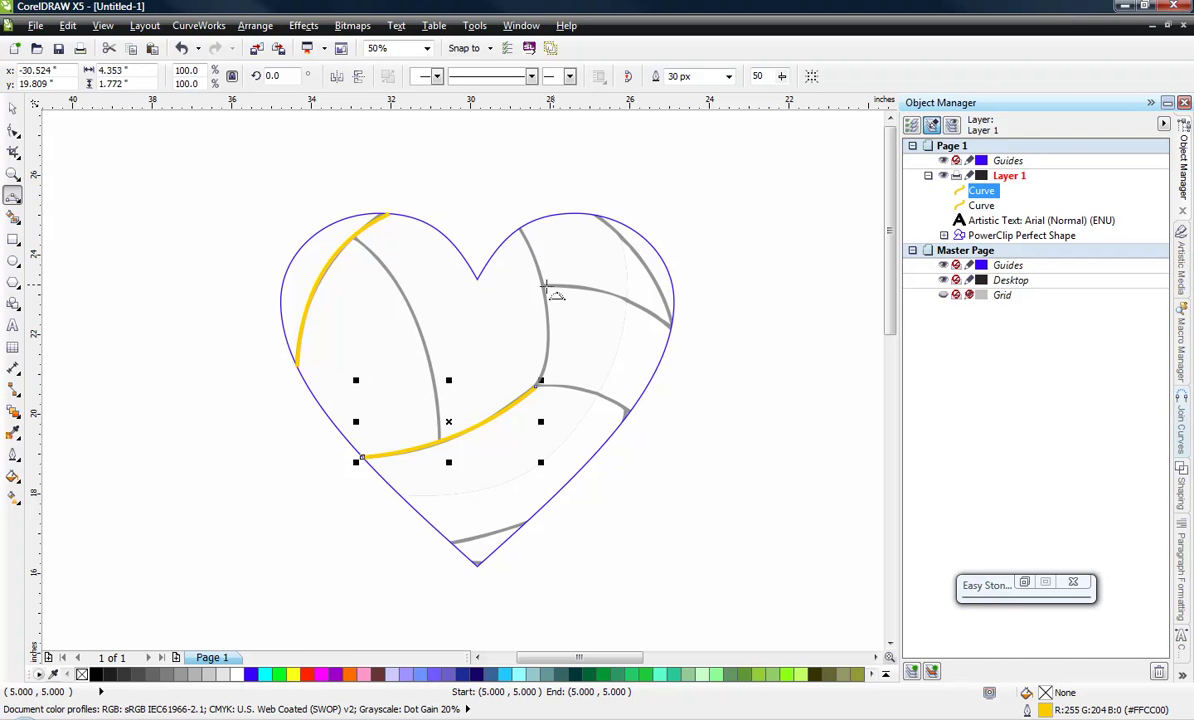
# Trace the heart's upper-right seam and the short seam above its bottom tip with 3-Point Curves between the heart's edges
pyautogui.click(597, 215)
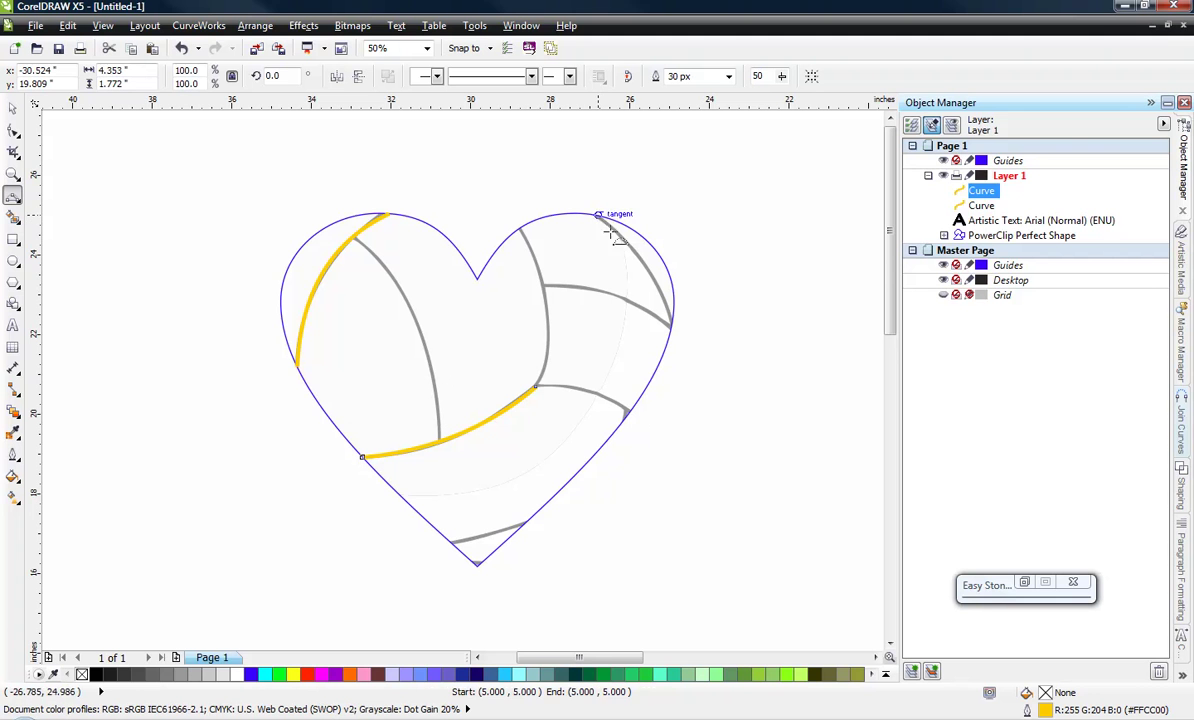
pyautogui.click(673, 320)
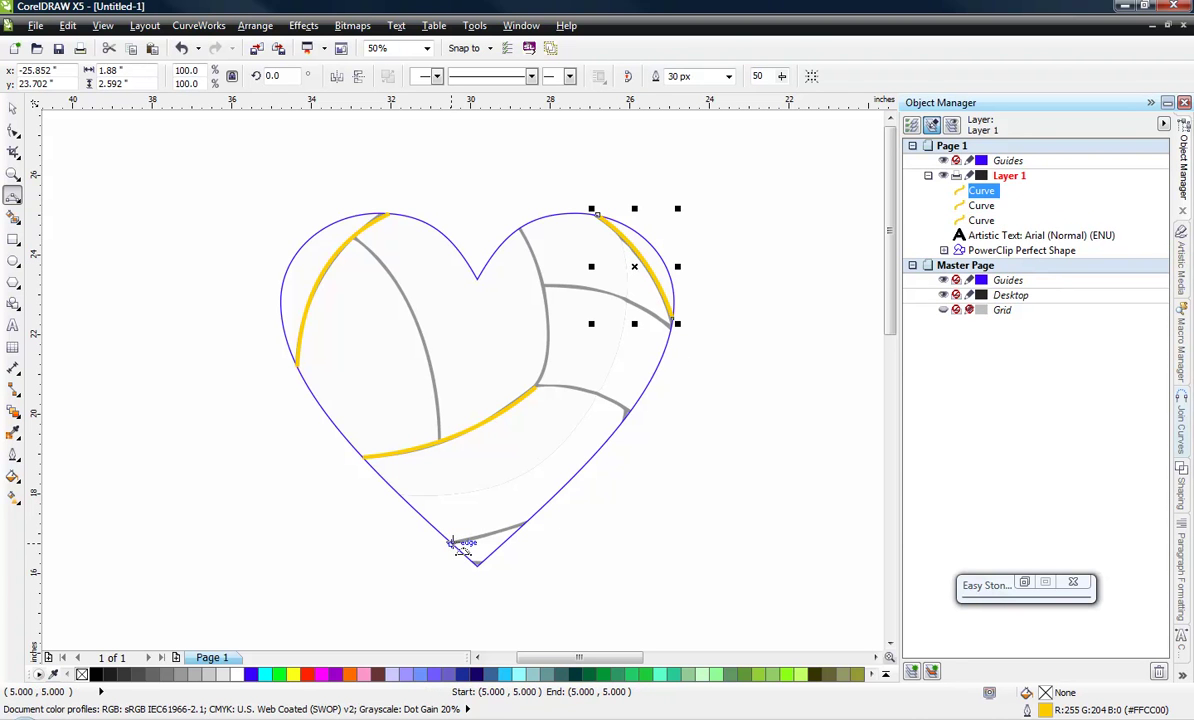
pyautogui.moveTo(452, 543); pyautogui.dragTo(512, 532)
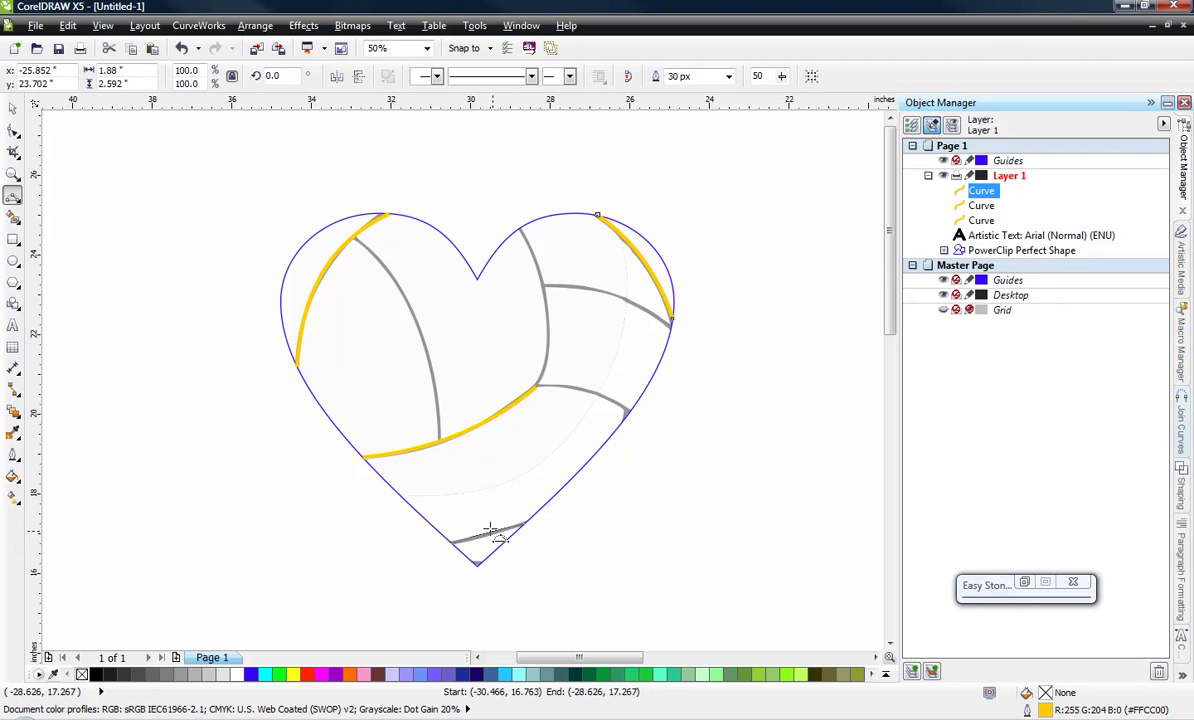
pyautogui.click(497, 537)
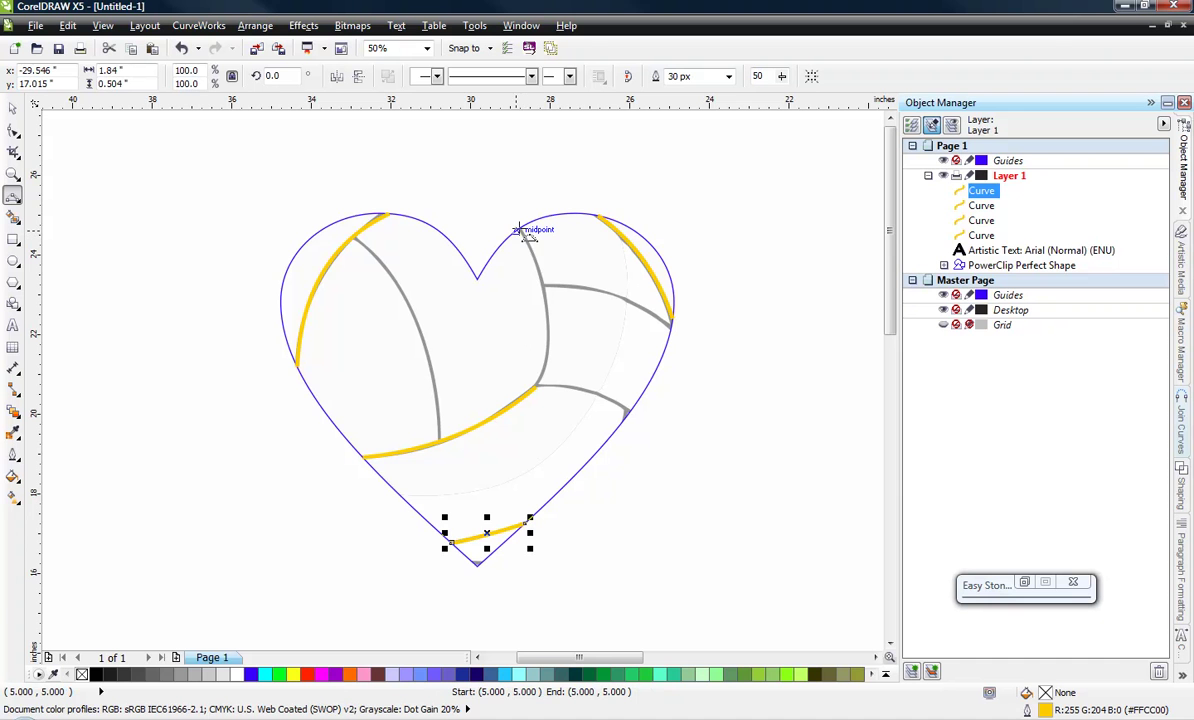
# Trace the right lobe's vertical seam down to the central junction and the upper seam branching from it to the right edge with 3-Point Curves
pyautogui.moveTo(520, 228); pyautogui.dragTo(536, 386)
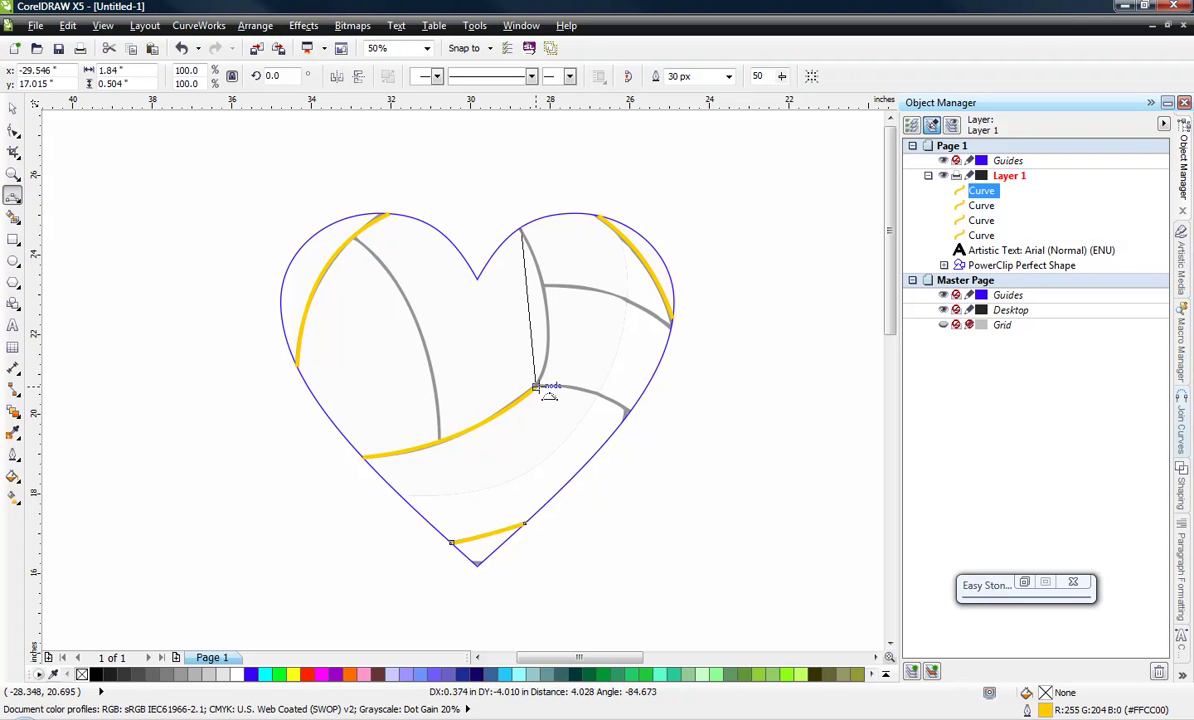
pyautogui.click(547, 315)
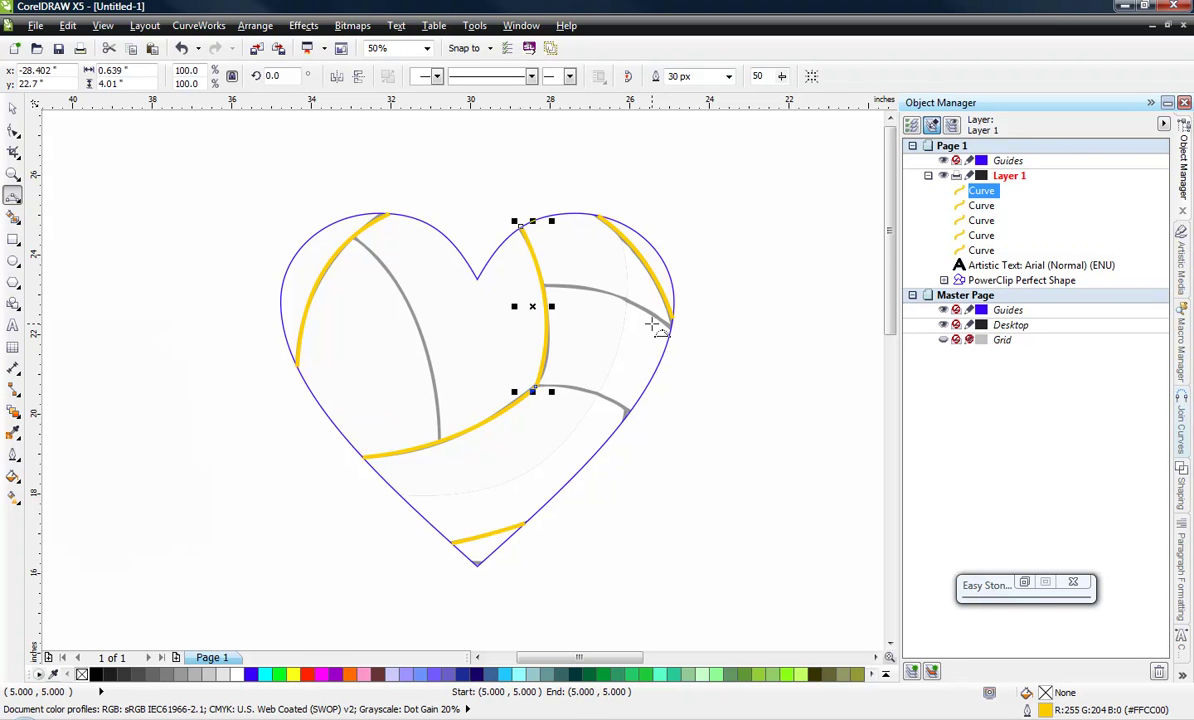
pyautogui.scroll(2, 666, 323)
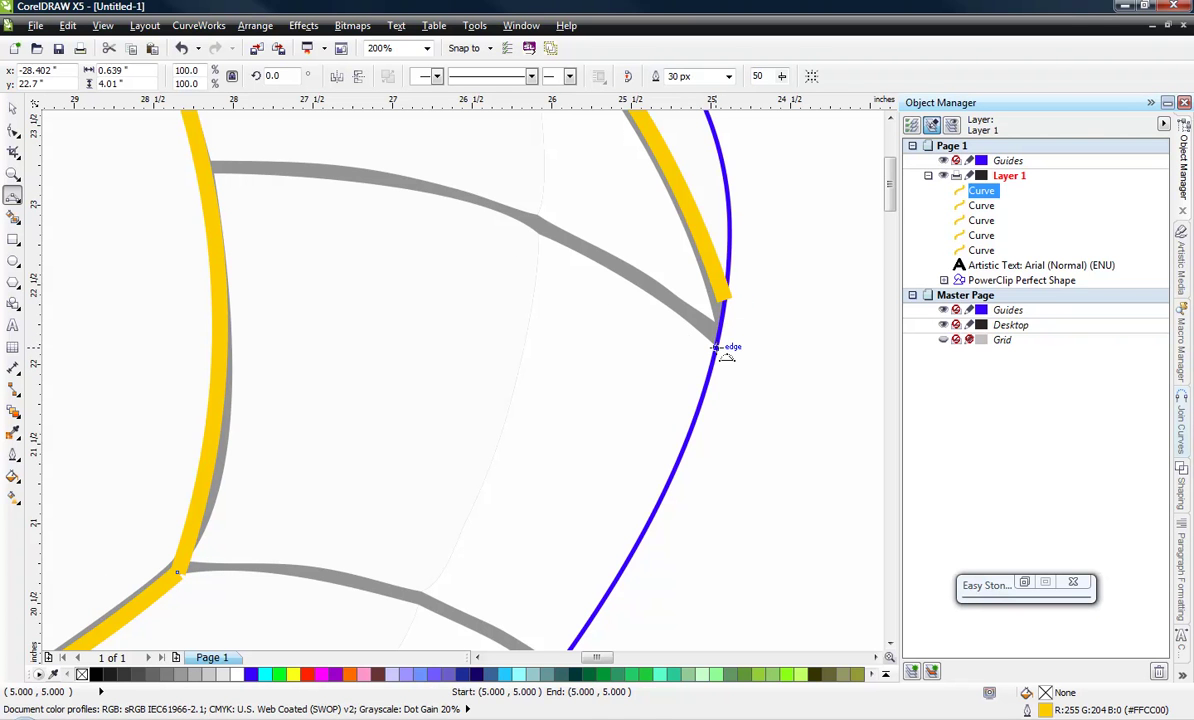
pyautogui.click(717, 343)
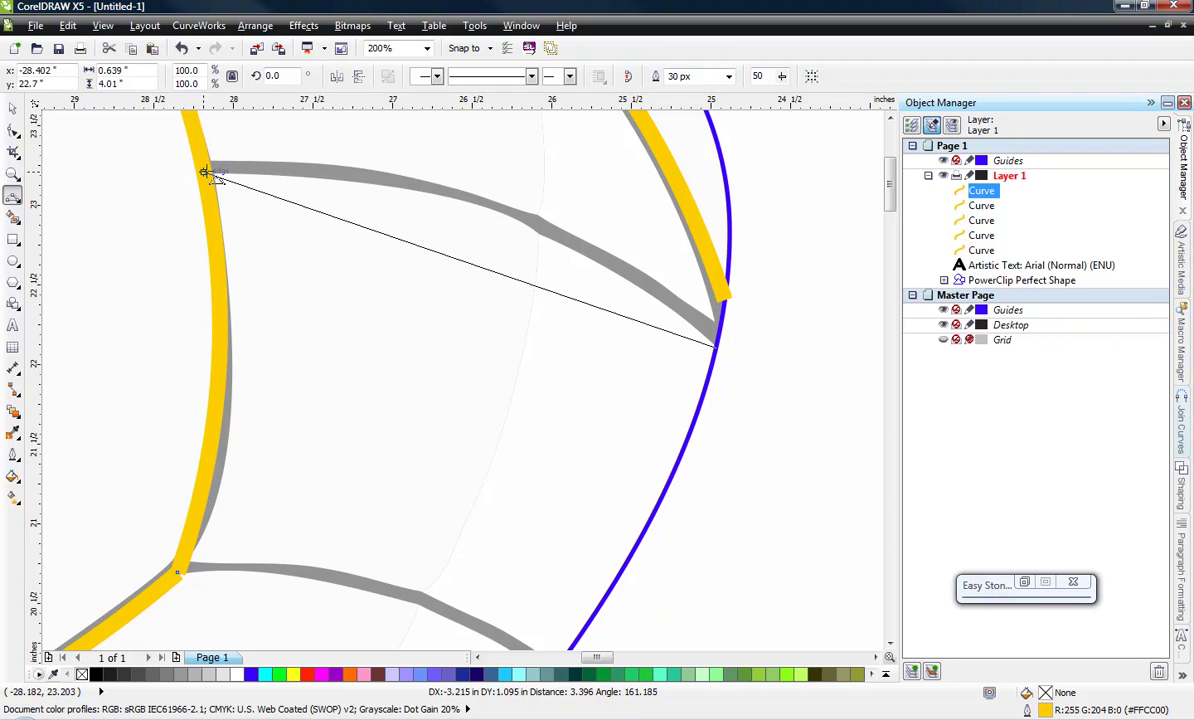
pyautogui.moveTo(208, 170)
pyautogui.mouseDown()
pyautogui.moveTo(413, 179)
pyautogui.moveTo(473, 198)
pyautogui.mouseUp()
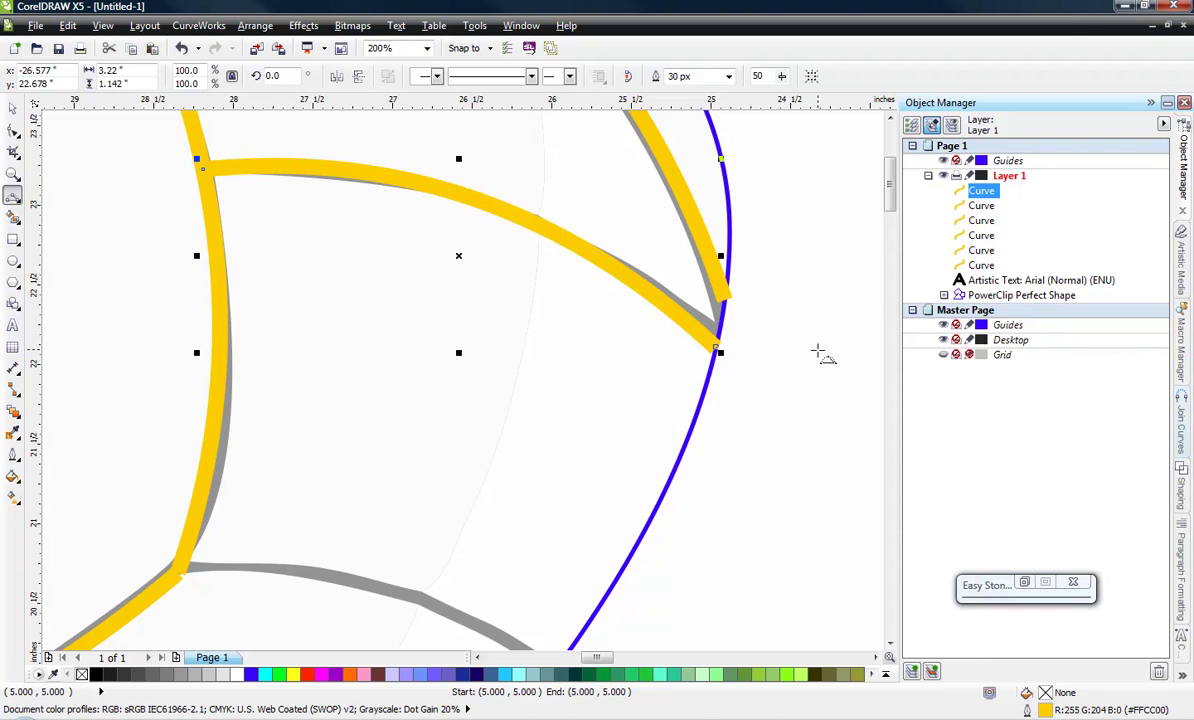
# Trace the lower-right seam with a 3-Point Curve from the heart's right edge to the central seam junction
pyautogui.scroll(-1, 800, 349)
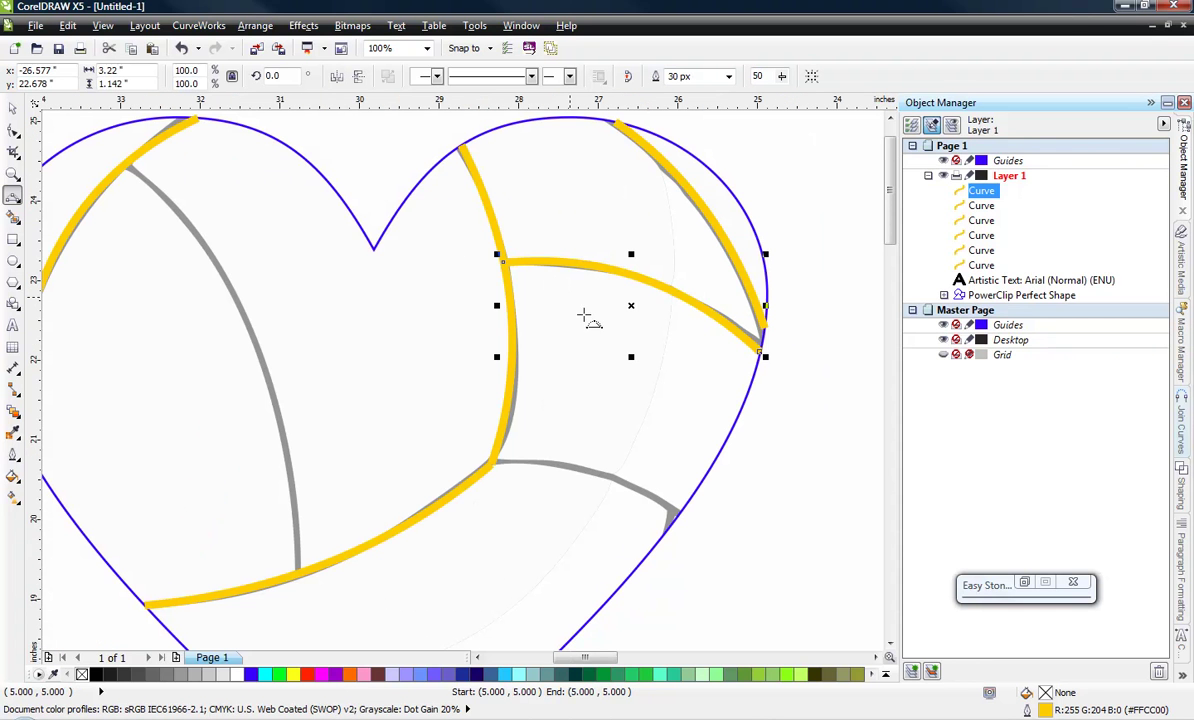
pyautogui.click(678, 512)
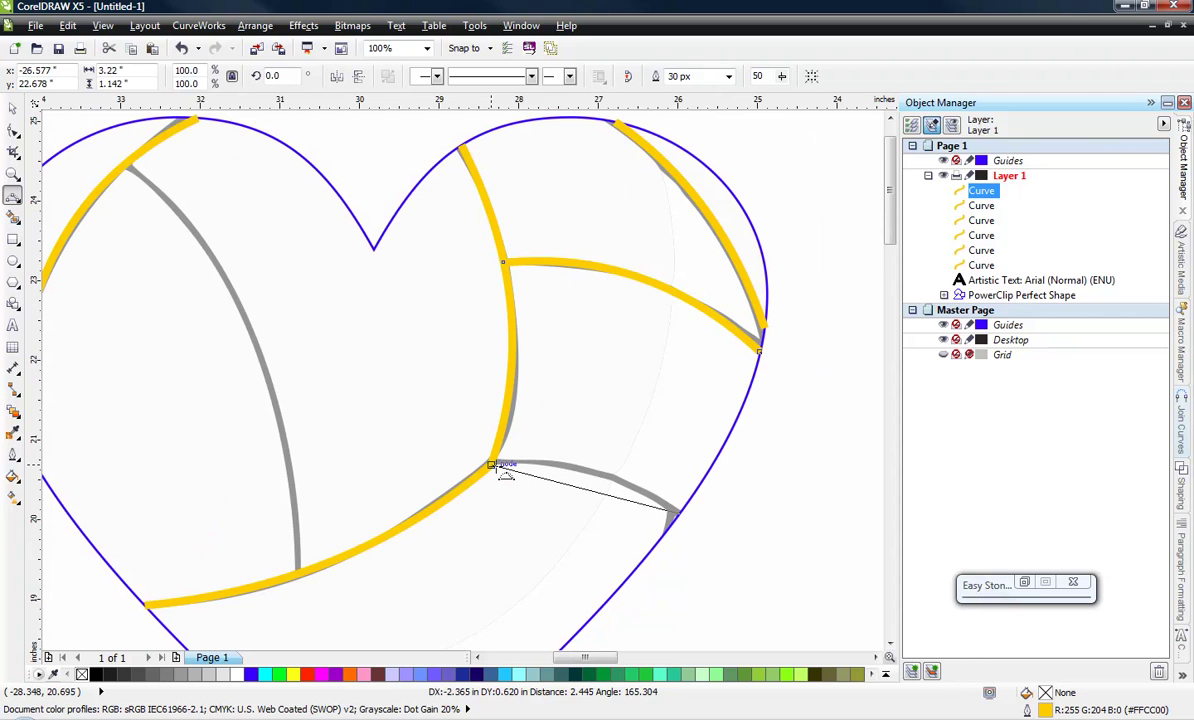
pyautogui.moveTo(493, 464); pyautogui.dragTo(595, 470)
pyautogui.click(597, 472)
# Trace the left lobe's long inner seam with a 3-Point Curve from the upper-left seam down to the long lower seam
pyautogui.scroll(-1, 681, 462)
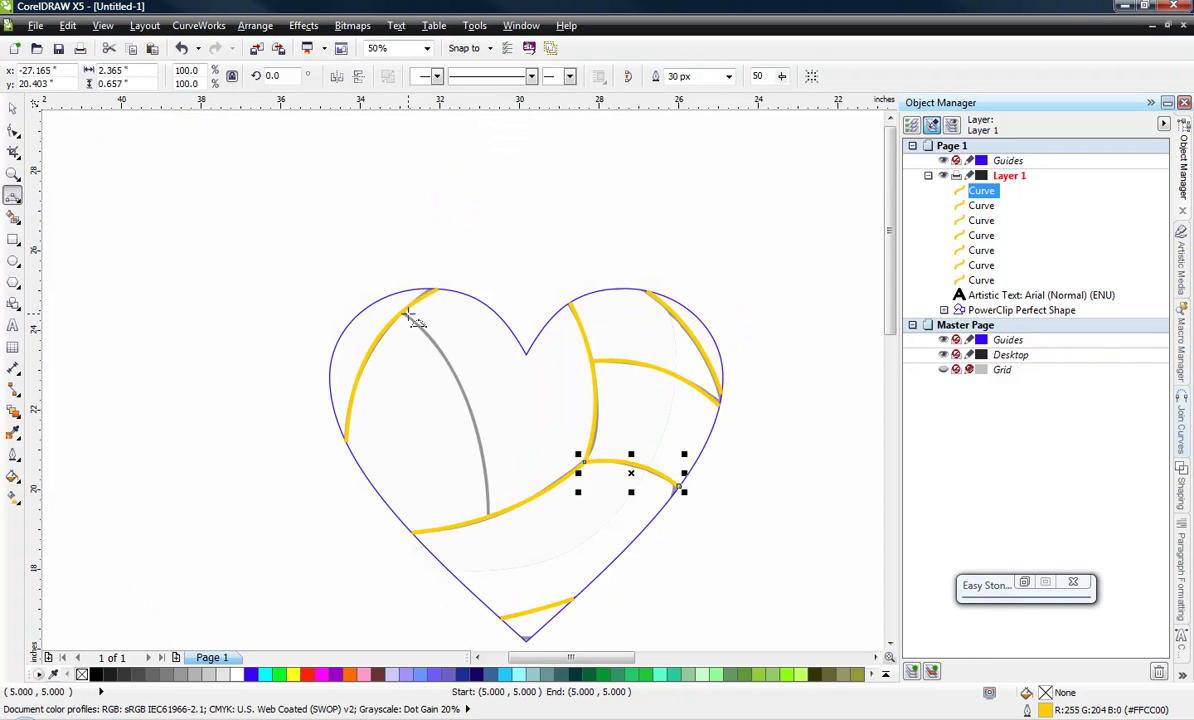
pyautogui.scroll(1, 399, 306)
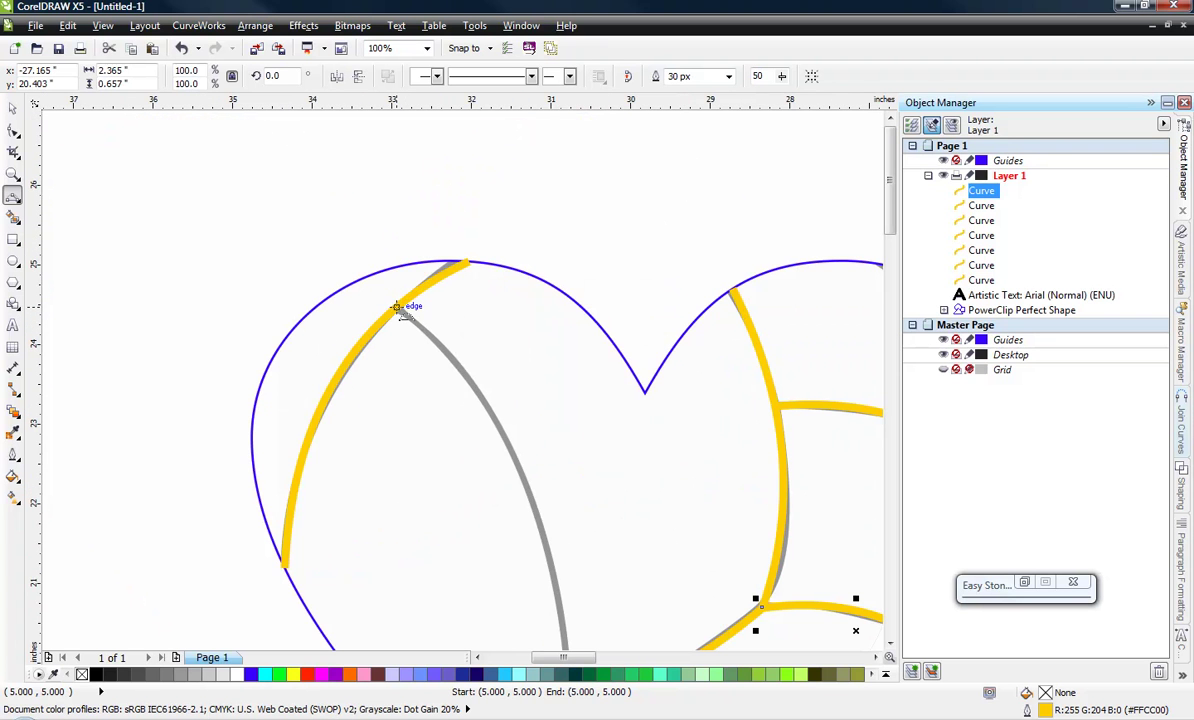
pyautogui.moveTo(399, 306)
pyautogui.mouseDown()
pyautogui.moveTo(533, 640)
pyautogui.moveTo(552, 643)
pyautogui.moveTo(537, 518)
pyautogui.moveTo(570, 625)
pyautogui.moveTo(568, 608)
pyautogui.mouseUp()
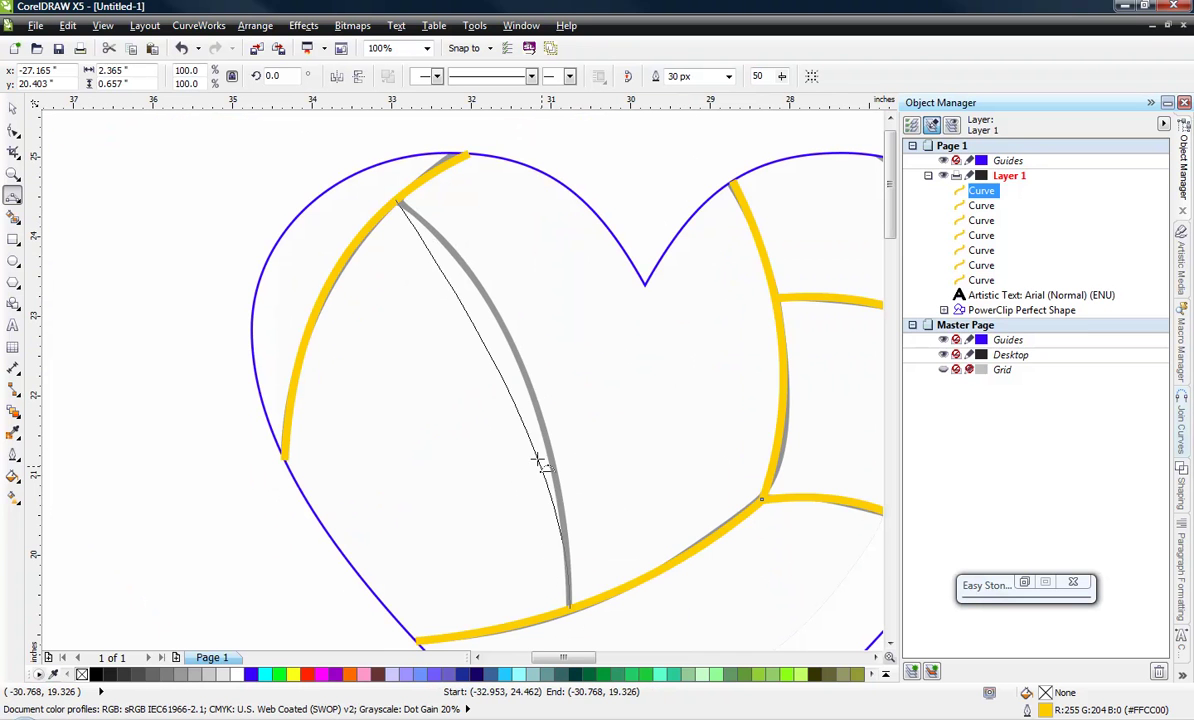
pyautogui.click(530, 388)
# Extract the original volleyball contents from the PowerClipped heart
pyautogui.scroll(-2, 338, 341)
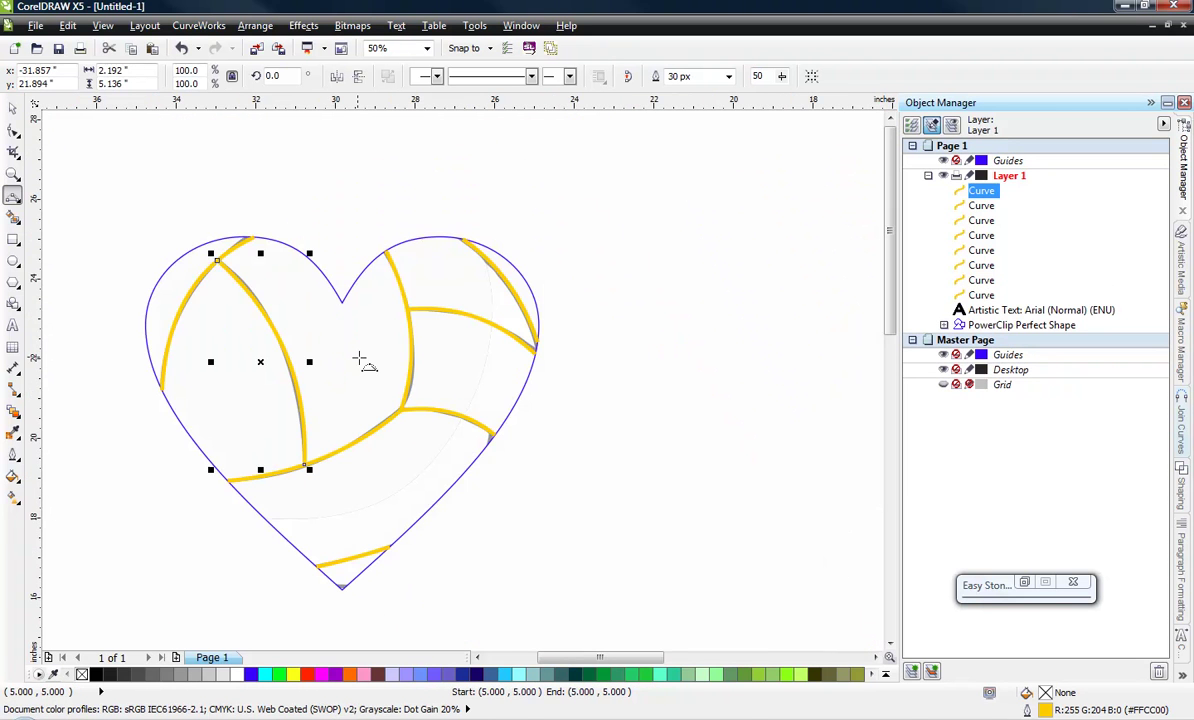
pyautogui.click(13, 108)
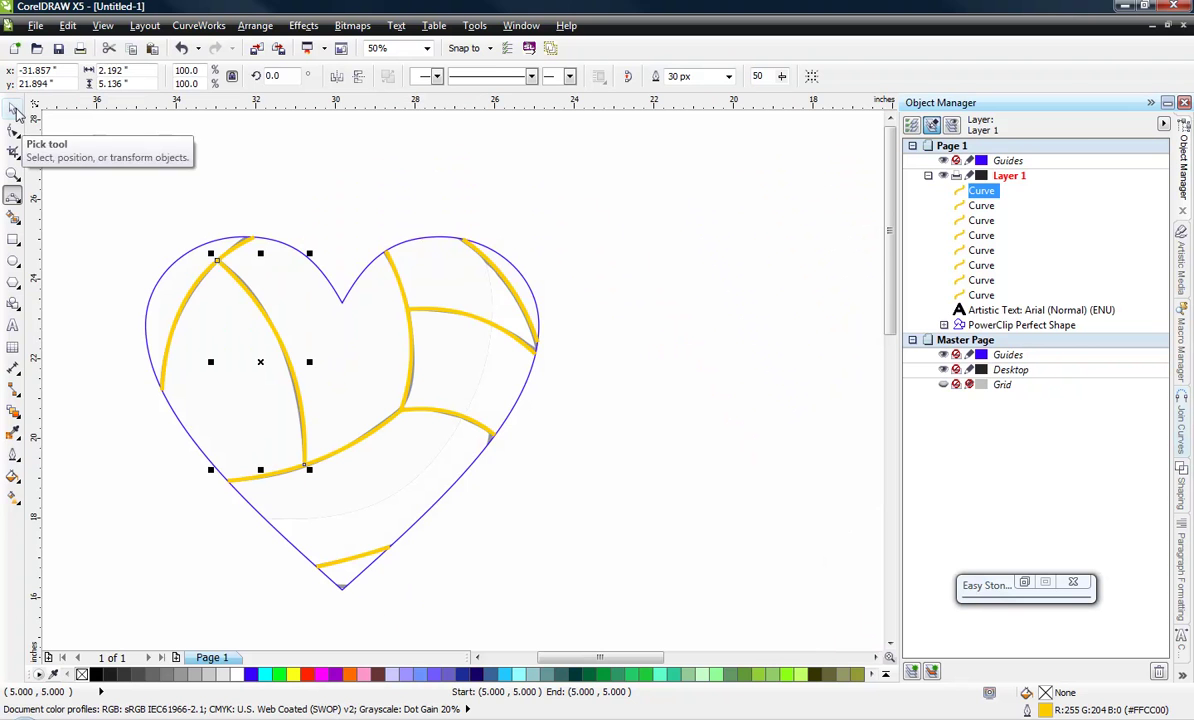
pyautogui.click(211, 195)
pyautogui.scroll(-2, 447, 279)
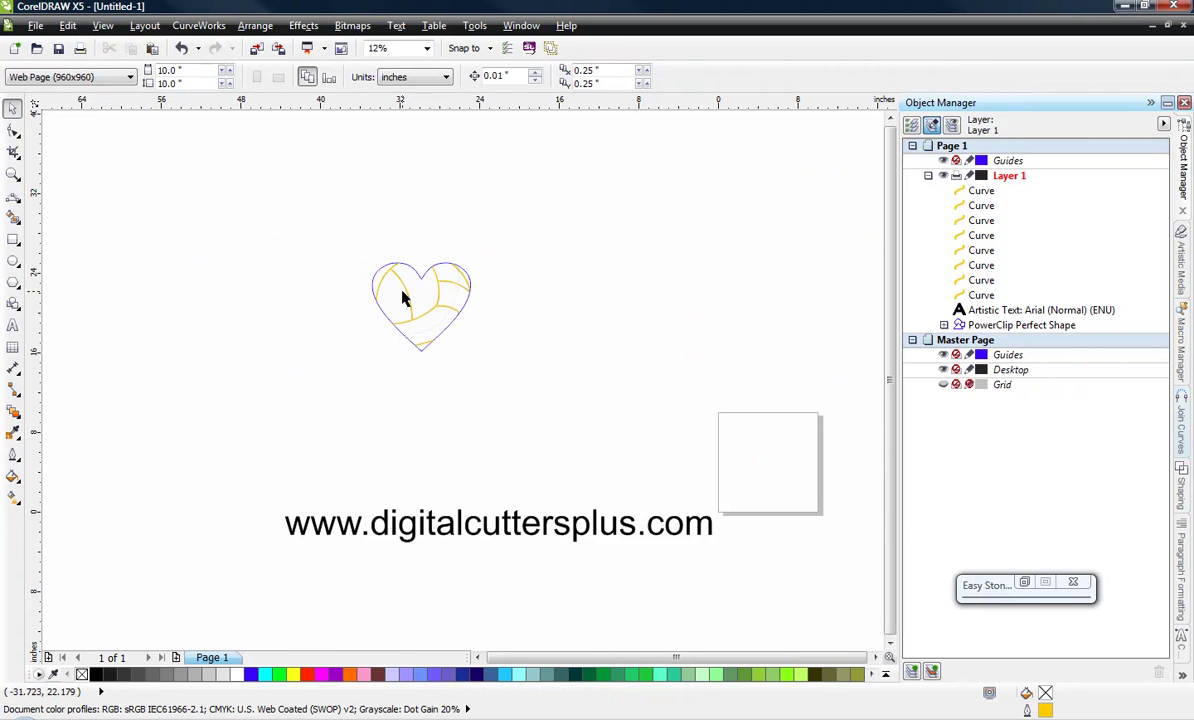
pyautogui.scroll(1, 405, 290)
pyautogui.scroll(1, 445, 268)
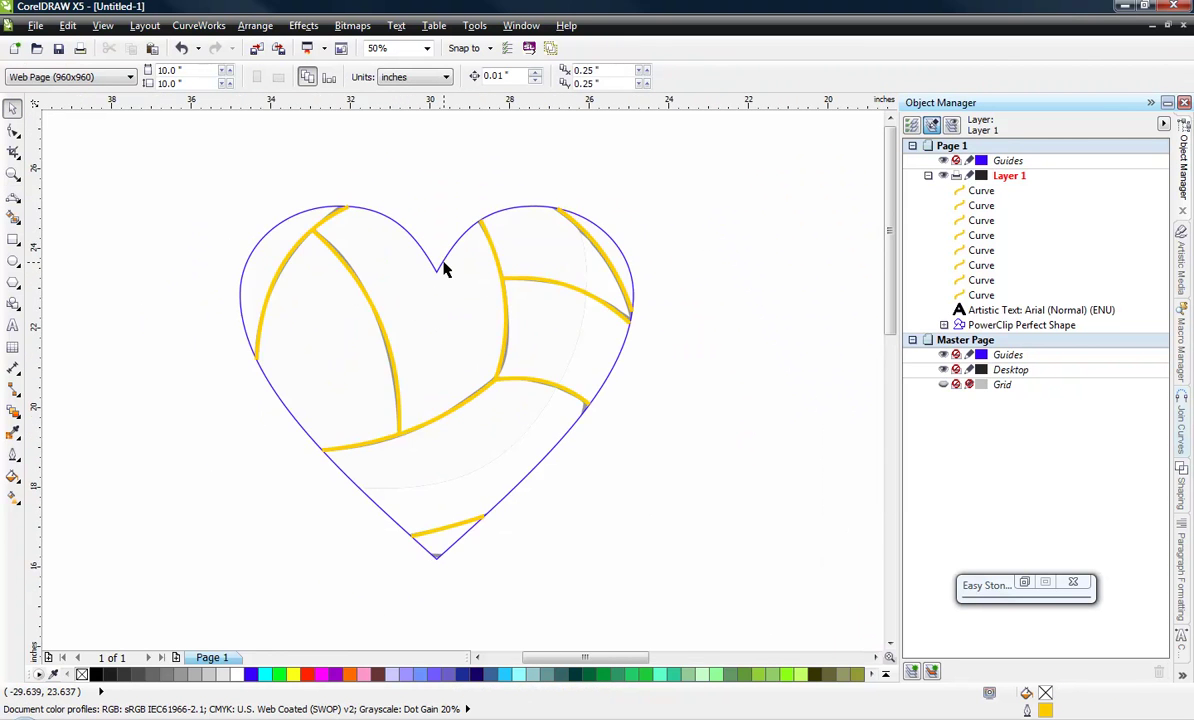
pyautogui.rightClick(436, 336)
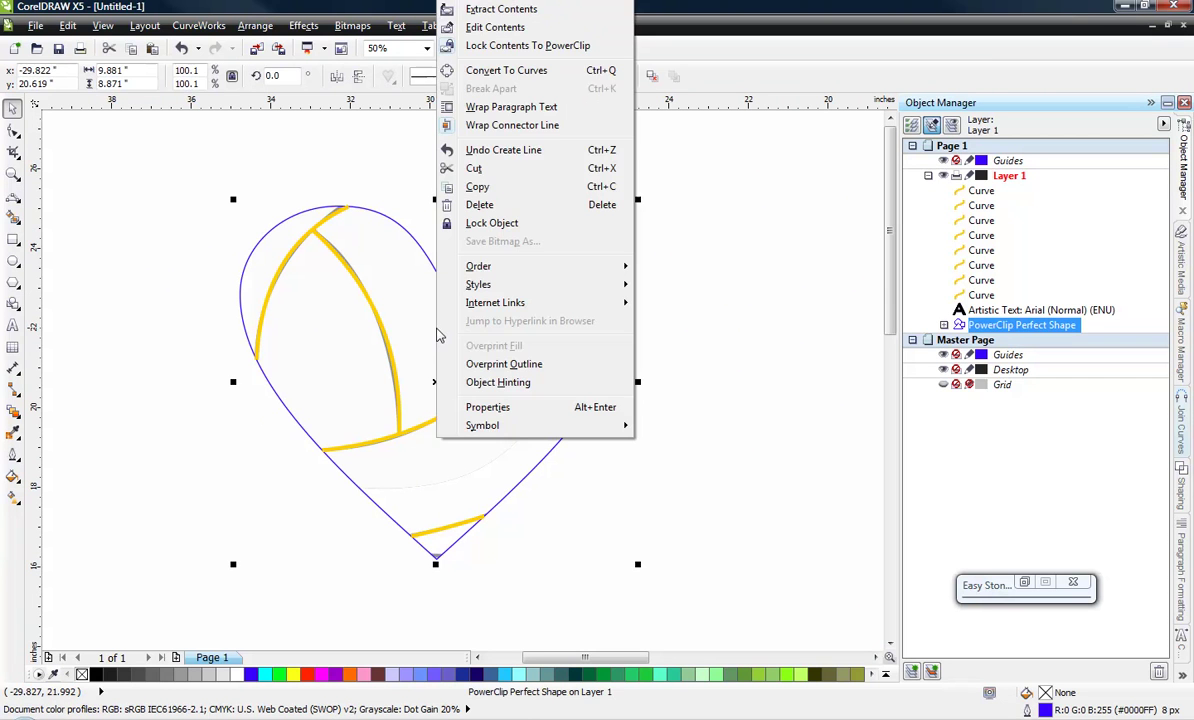
pyautogui.click(484, 10)
# Move the extracted volleyball group to the right, clear of the traced heart, and deselect it
pyautogui.scroll(-1, 422, 275)
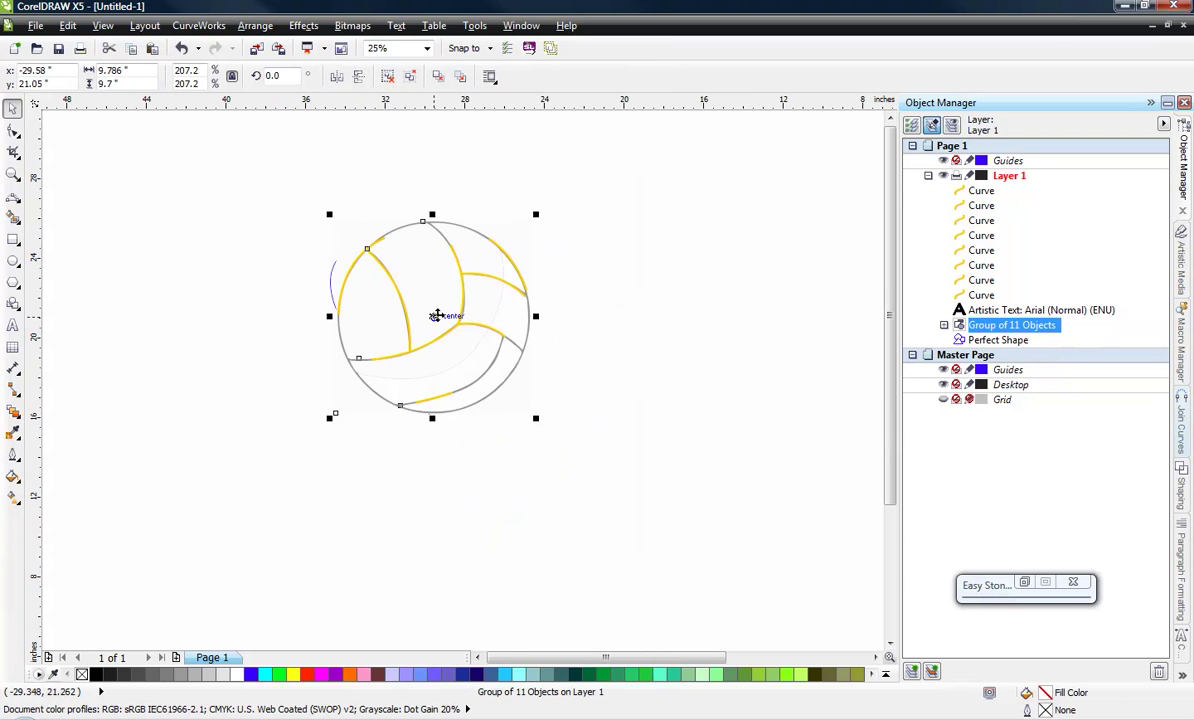
pyautogui.moveTo(436, 316); pyautogui.dragTo(761, 263)
pyautogui.click(386, 226)
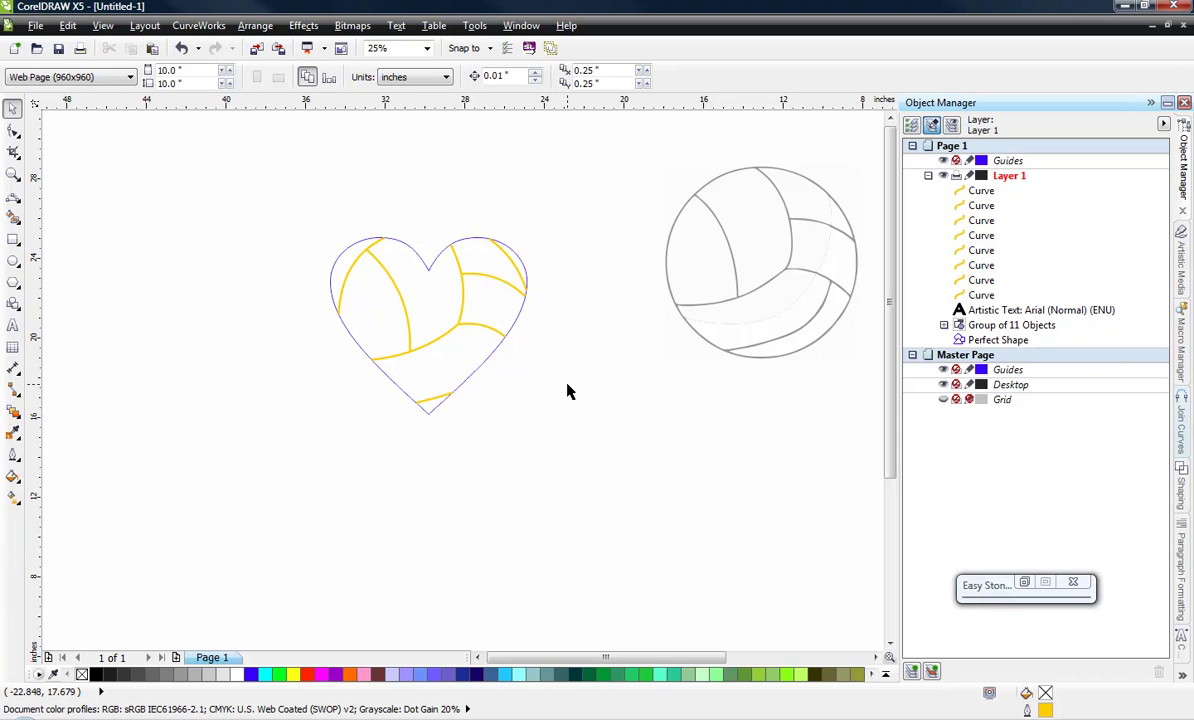
# Select the heart outline with its eight traced curves and place a copy to the left of the original
pyautogui.scroll(-1, 568, 393)
pyautogui.scroll(1, 427, 347)
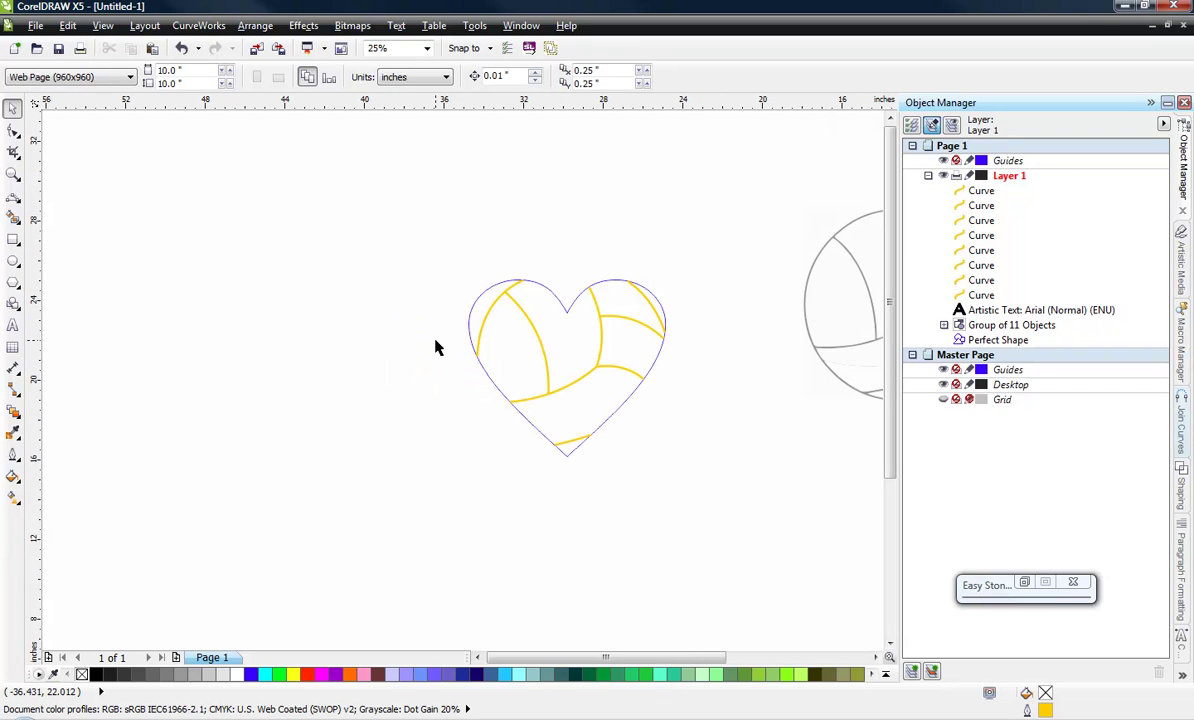
pyautogui.moveTo(408, 237); pyautogui.dragTo(746, 530)
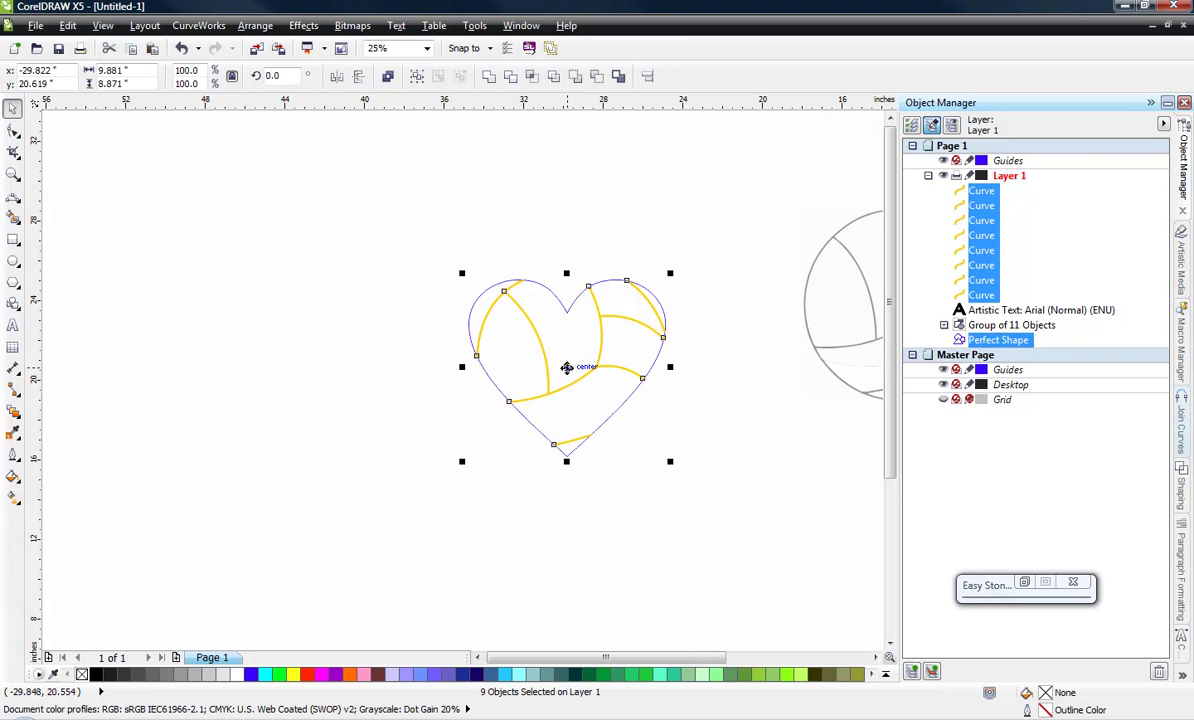
pyautogui.moveTo(567, 368); pyautogui.dragTo(269, 358)
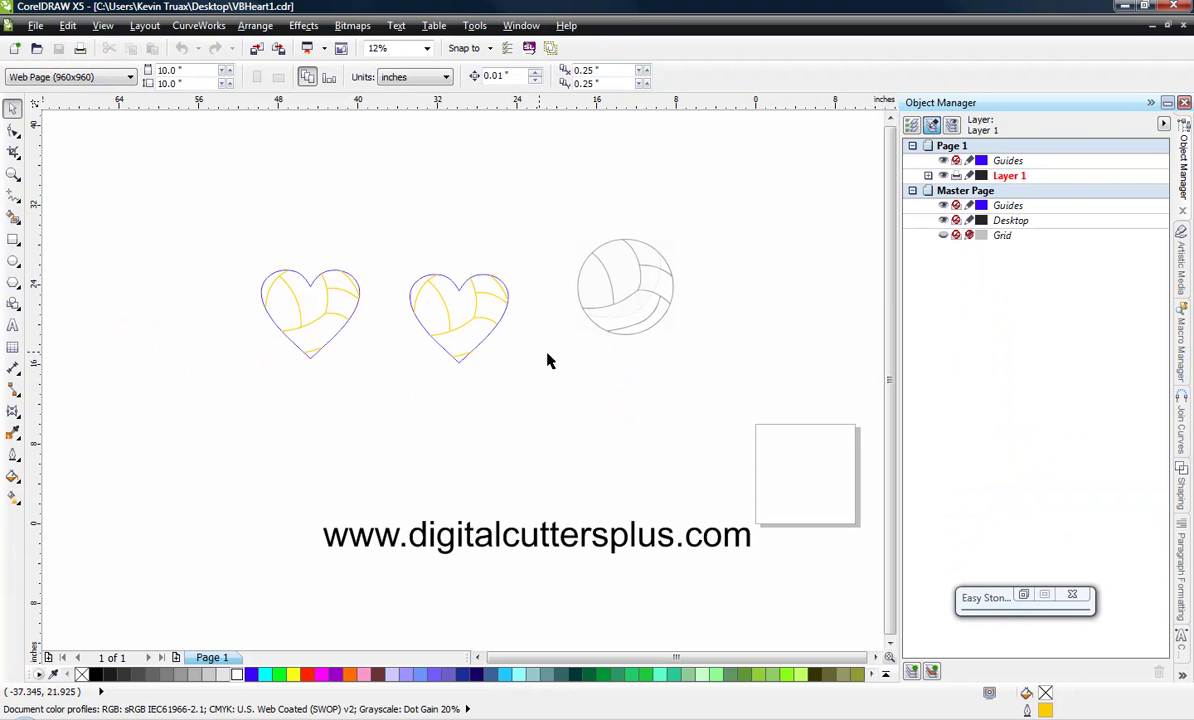
# Select all nine objects of the copied heart and move them farther left into empty space
pyautogui.scroll(-2, 546, 357)
pyautogui.scroll(3, 546, 361)
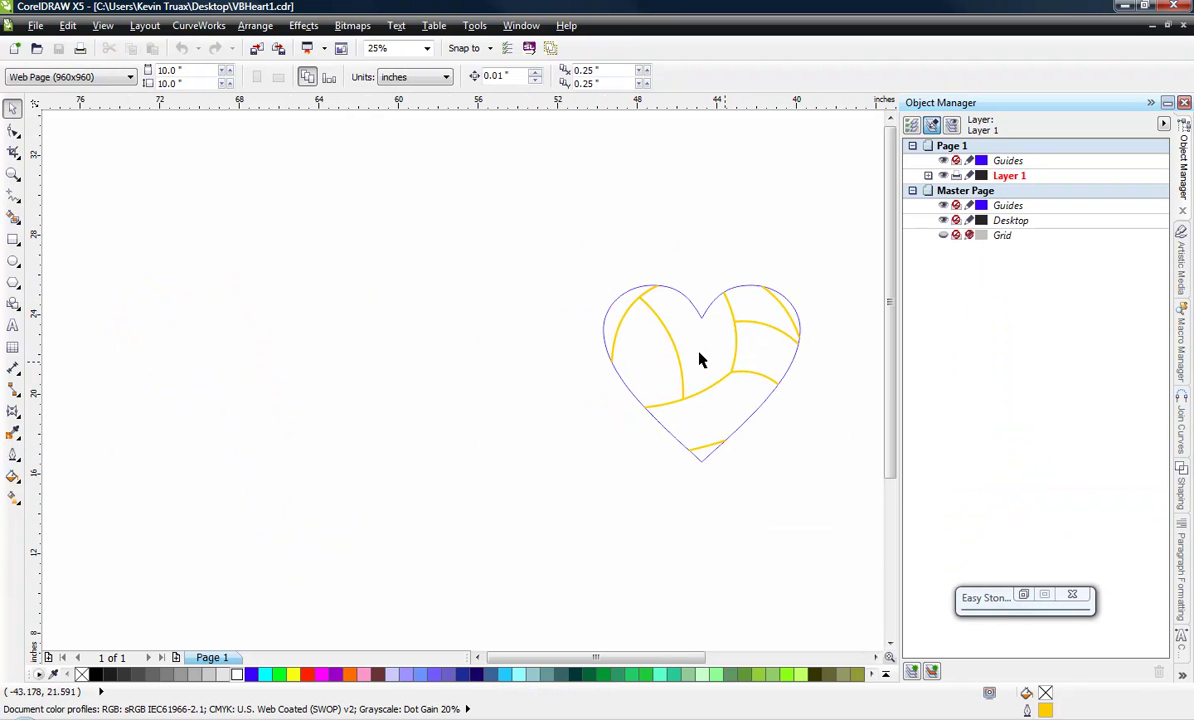
pyautogui.moveTo(527, 220); pyautogui.dragTo(826, 504)
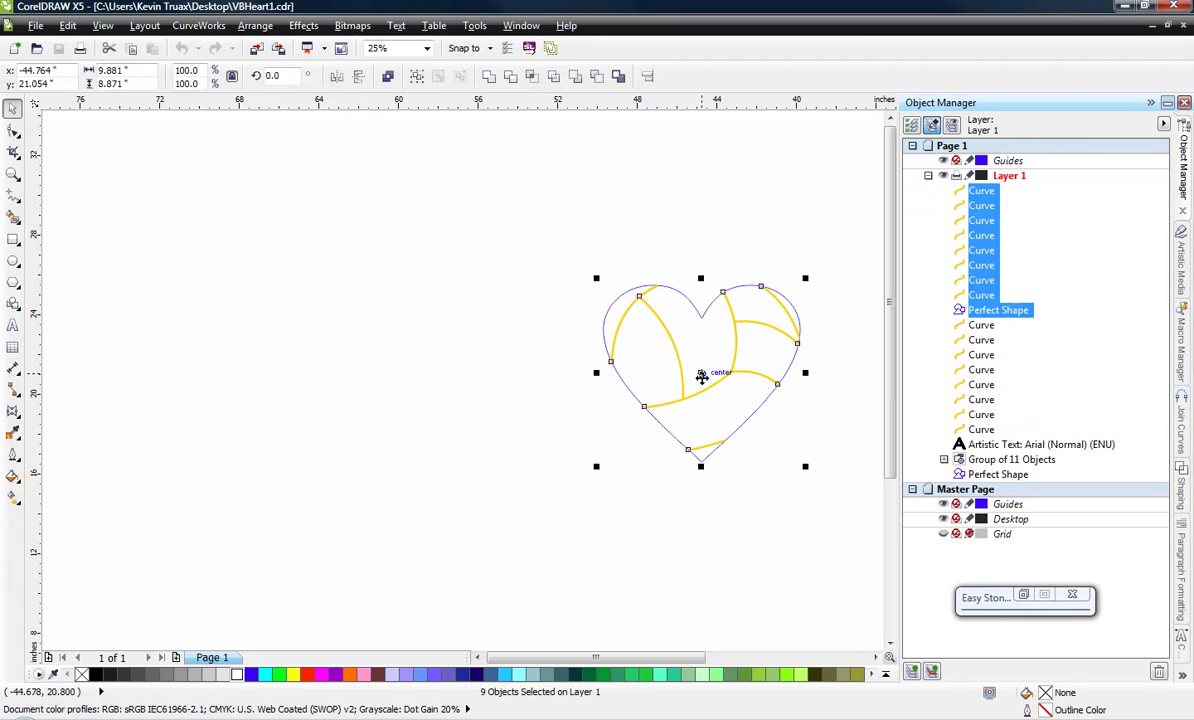
pyautogui.moveTo(704, 376); pyautogui.dragTo(345, 422)
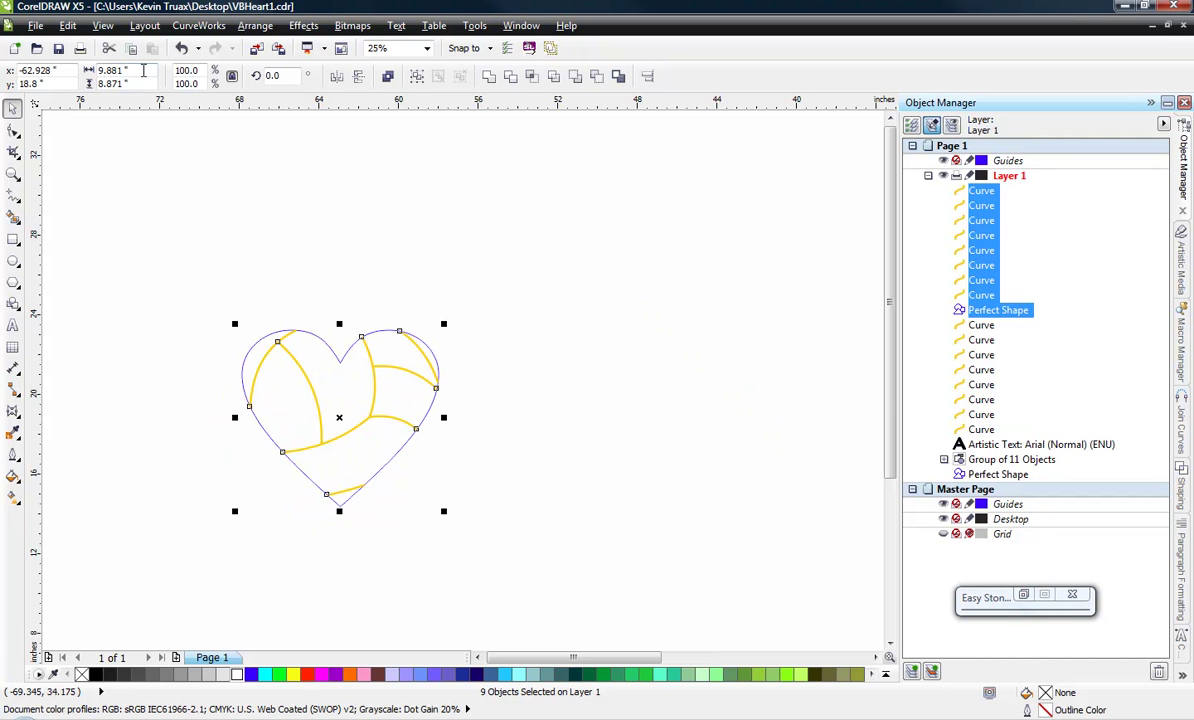
# Scale the copied heart proportionally to a width of 7.5 inches and deselect it
pyautogui.moveTo(143, 72); pyautogui.dragTo(89, 66)
pyautogui.write('7')
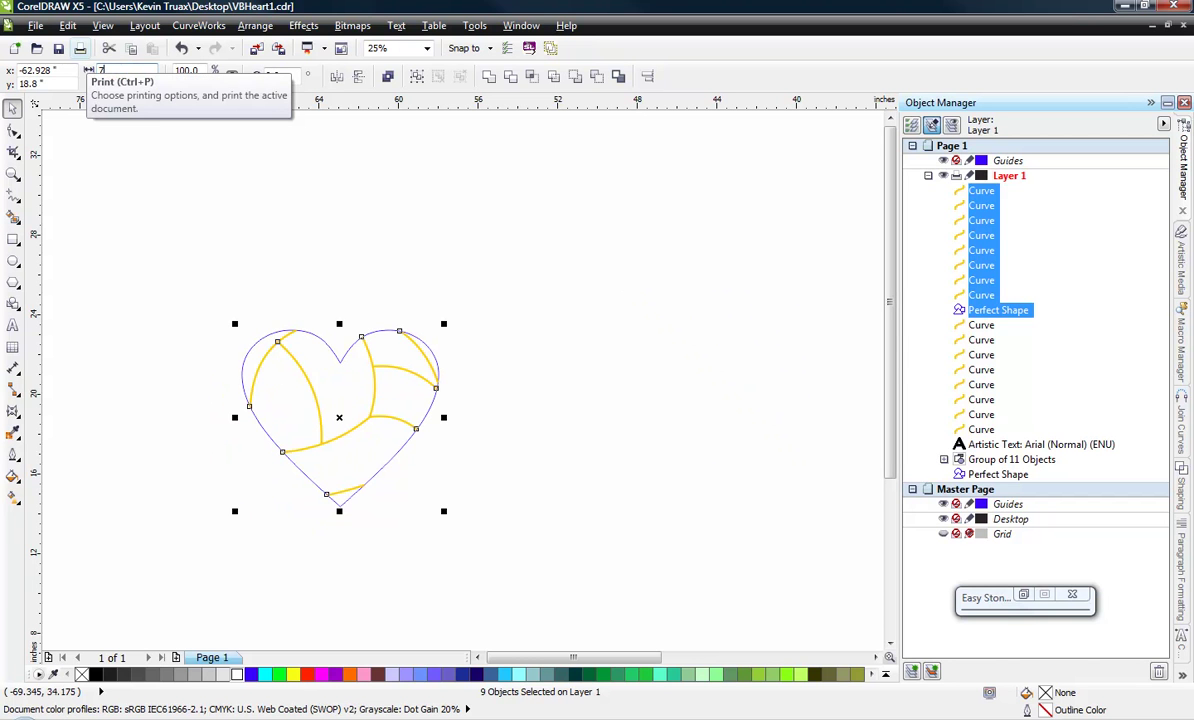
pyautogui.write('.5')
pyautogui.press('Return')
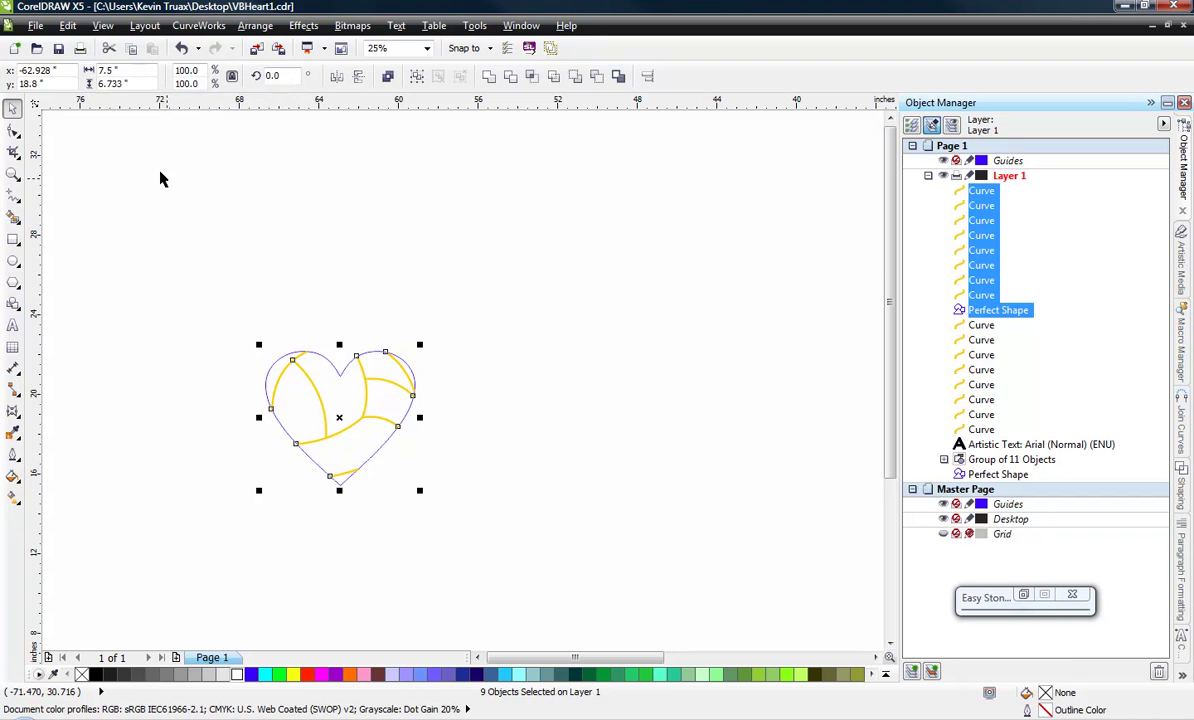
pyautogui.click(232, 352)
# Place a copy of only the resized heart's blue outline to its upper right and deselect it
pyautogui.scroll(2, 322, 428)
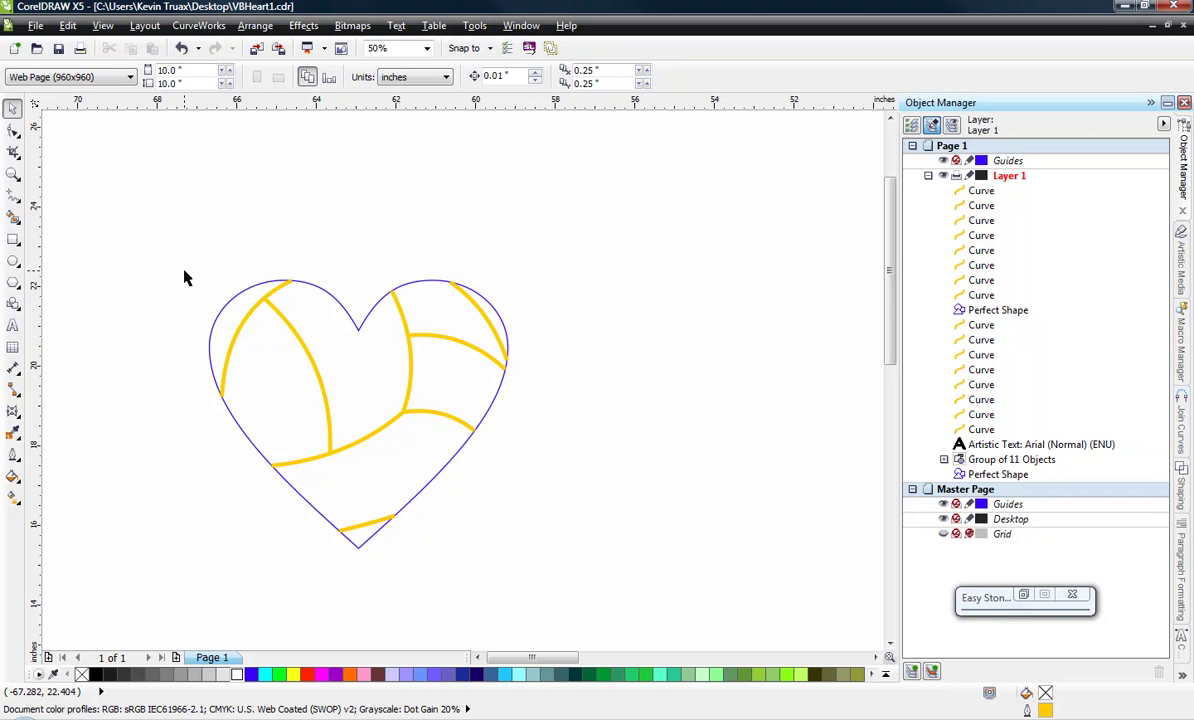
pyautogui.click(342, 304)
pyautogui.moveTo(342, 304); pyautogui.dragTo(719, 184)
pyautogui.click(531, 451)
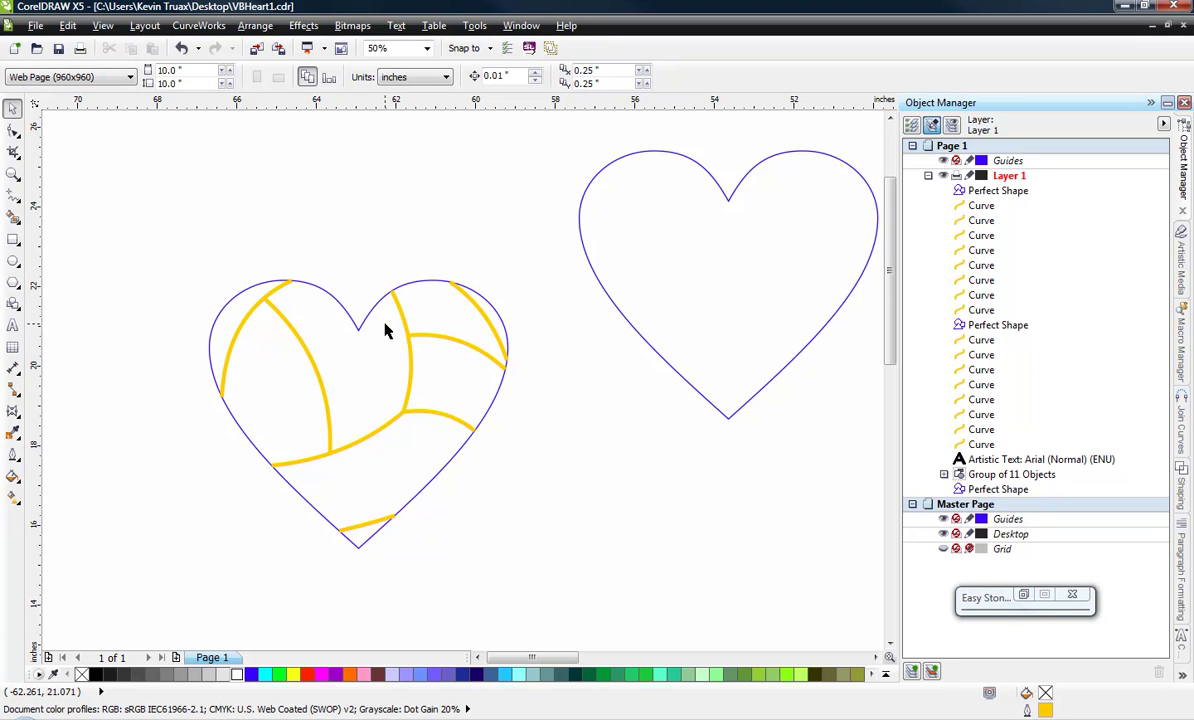
# Set the outline width of the resized heart and its eight seam curves to 60 pixels
pyautogui.moveTo(170, 256); pyautogui.dragTo(554, 587)
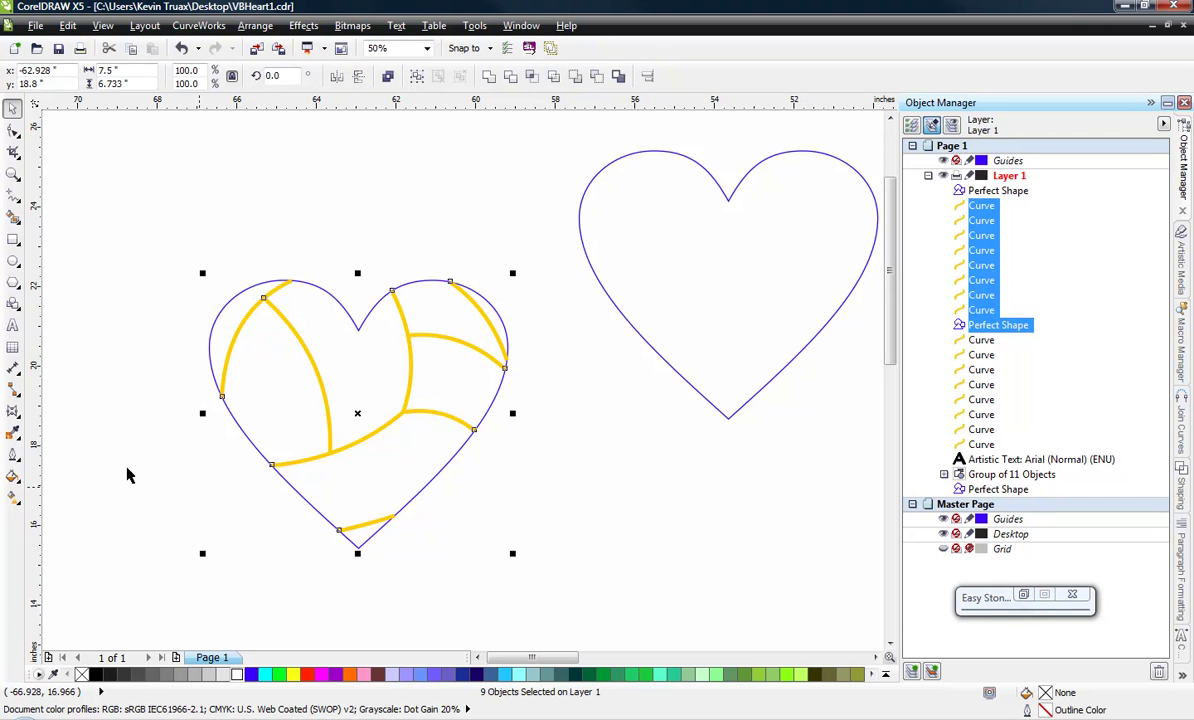
pyautogui.click(13, 457)
pyautogui.click(70, 453)
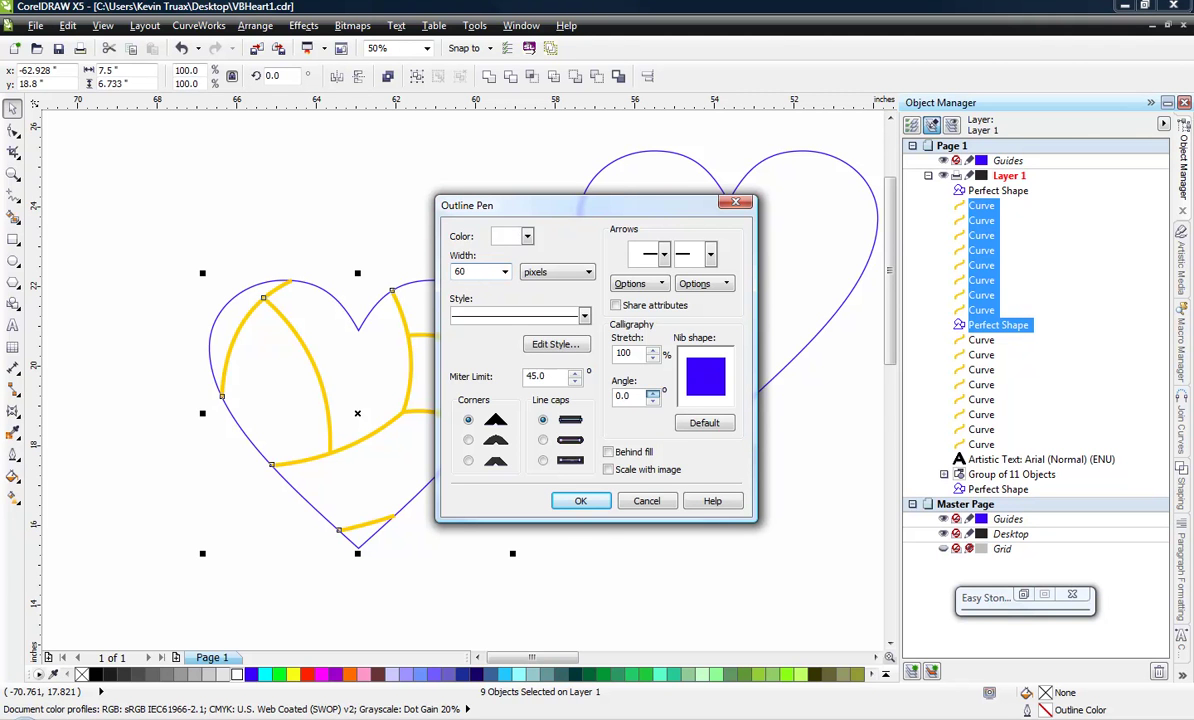
pyautogui.click(580, 503)
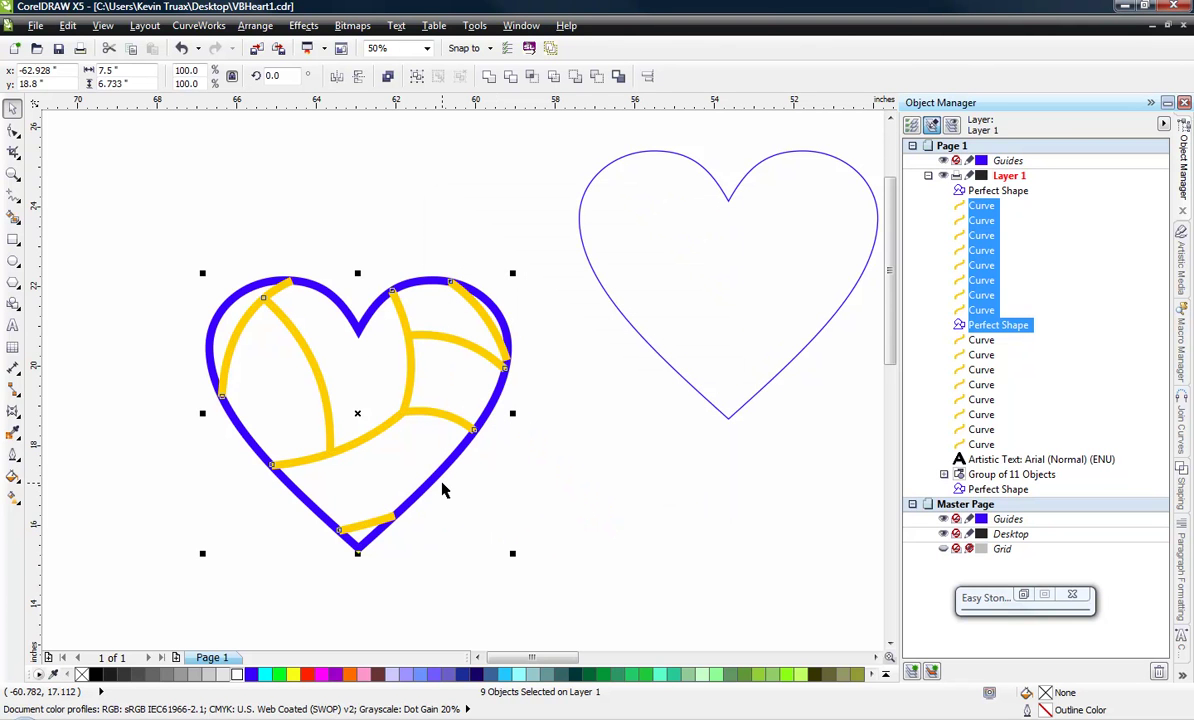
pyautogui.click(590, 428)
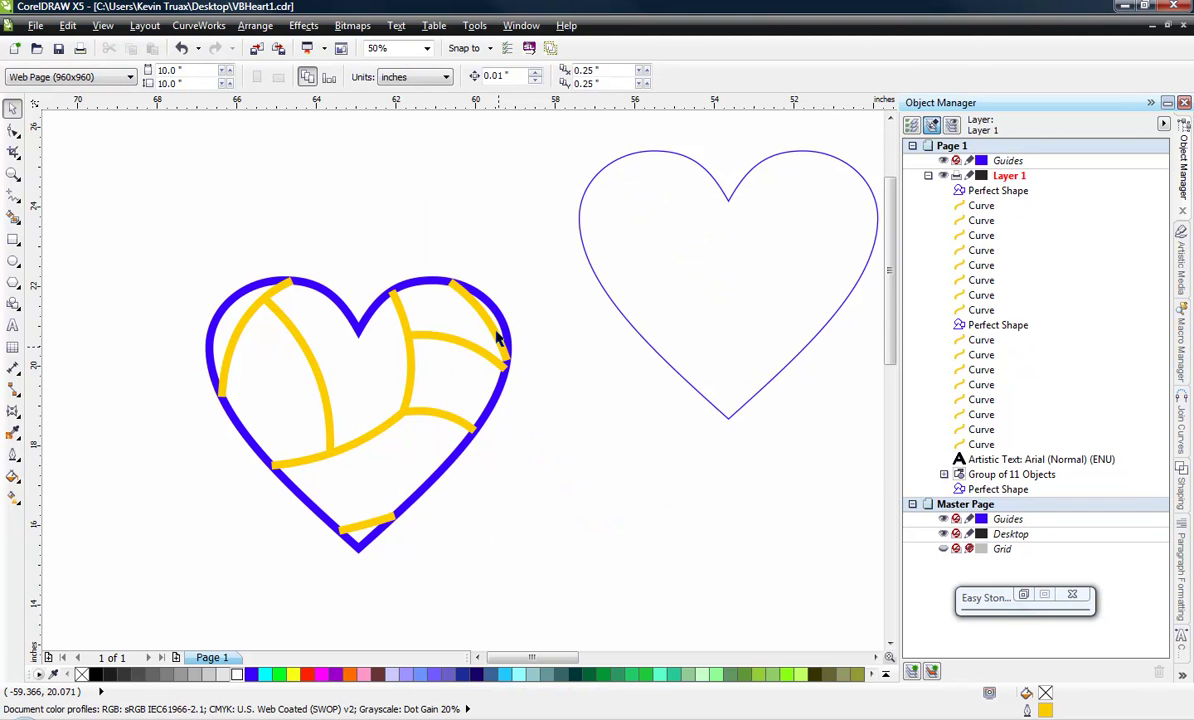
# Move the lower end node of the outermost right-lobe seam down onto the end of the neighbouring seam
pyautogui.scroll(2, 478, 303)
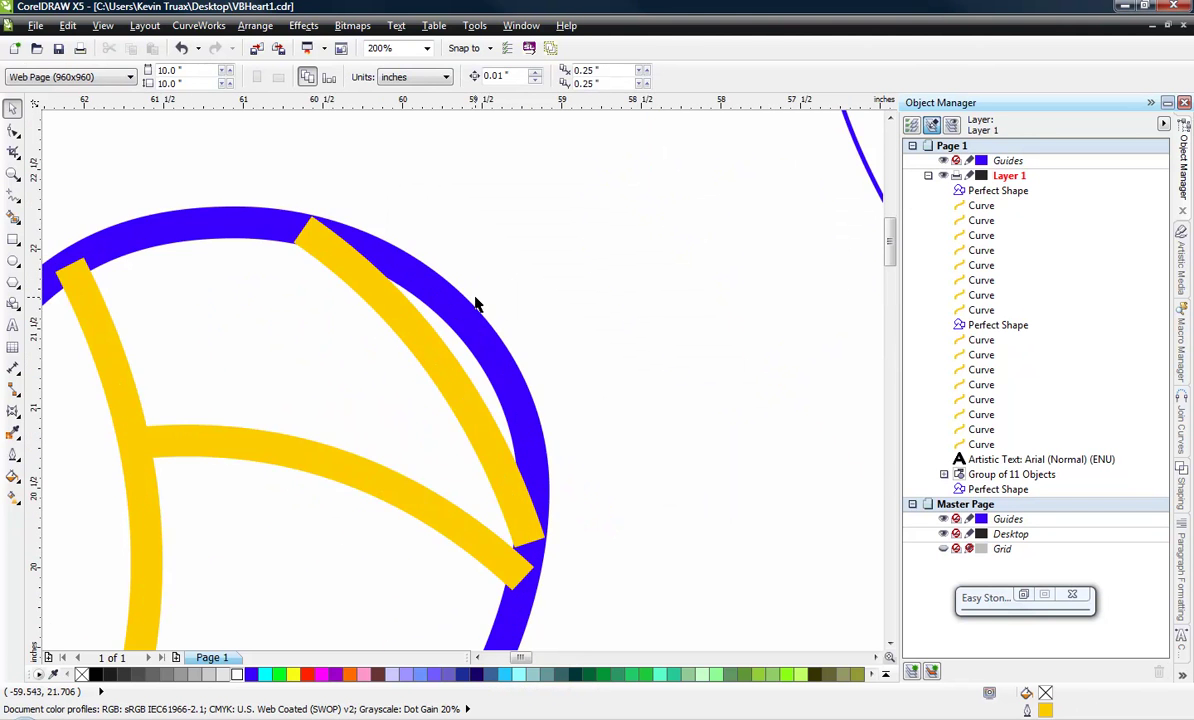
pyautogui.click(12, 131)
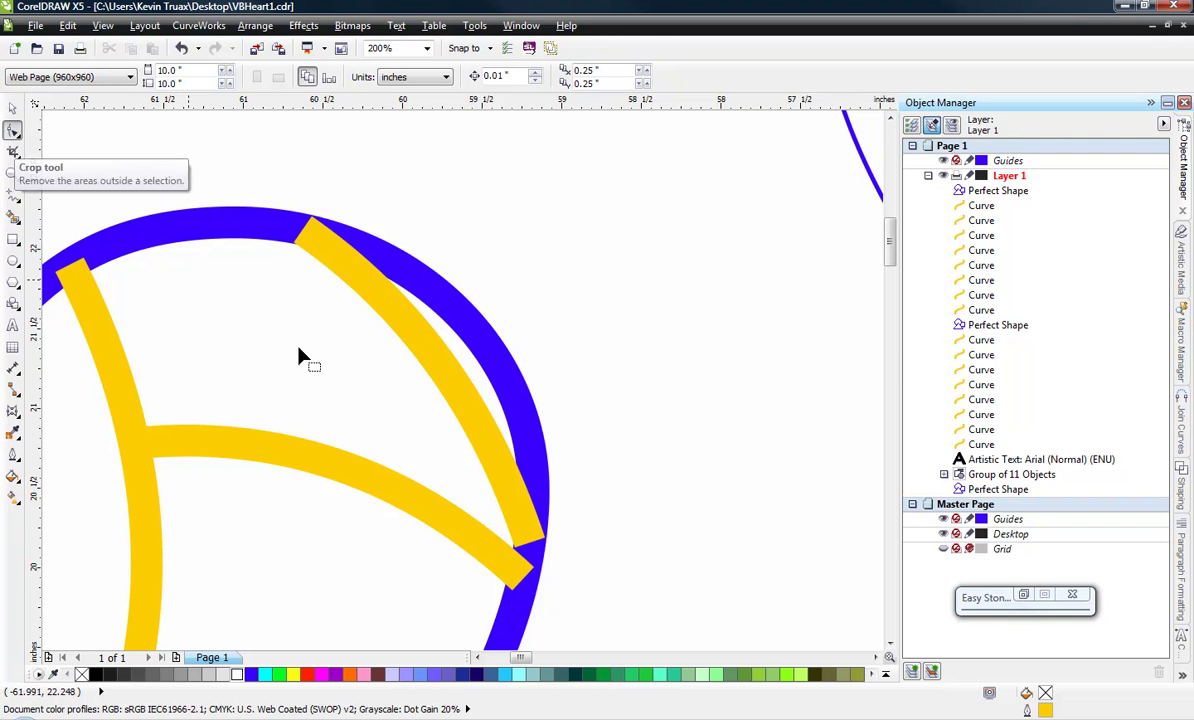
pyautogui.click(433, 366)
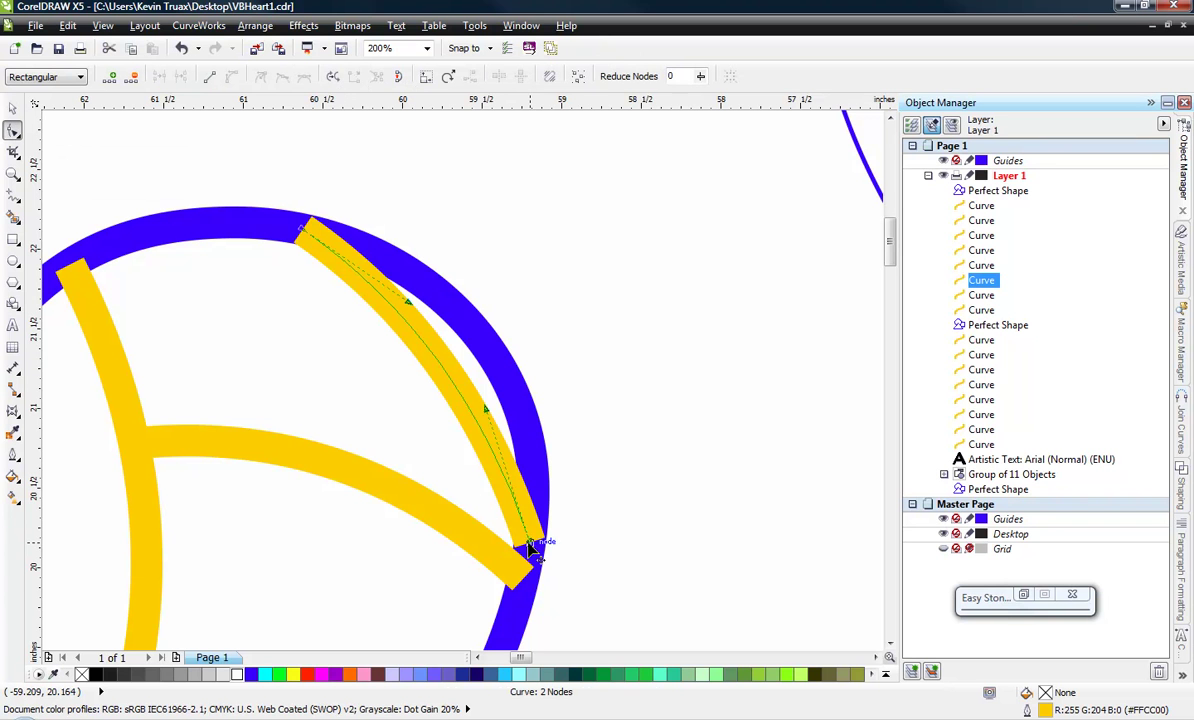
pyautogui.moveTo(528, 542); pyautogui.dragTo(523, 581)
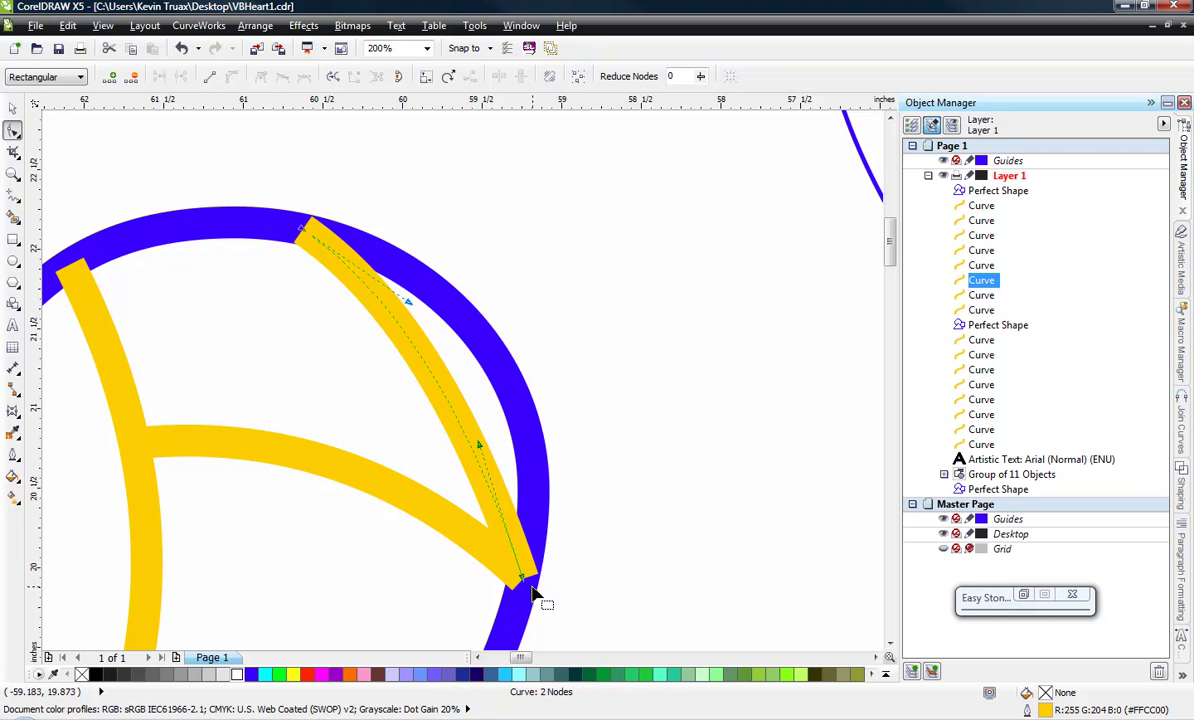
# Move the same seam's upper end node leftward along the top of the heart and bow the curve slightly outward
pyautogui.click(307, 236)
pyautogui.moveTo(307, 236); pyautogui.dragTo(223, 227)
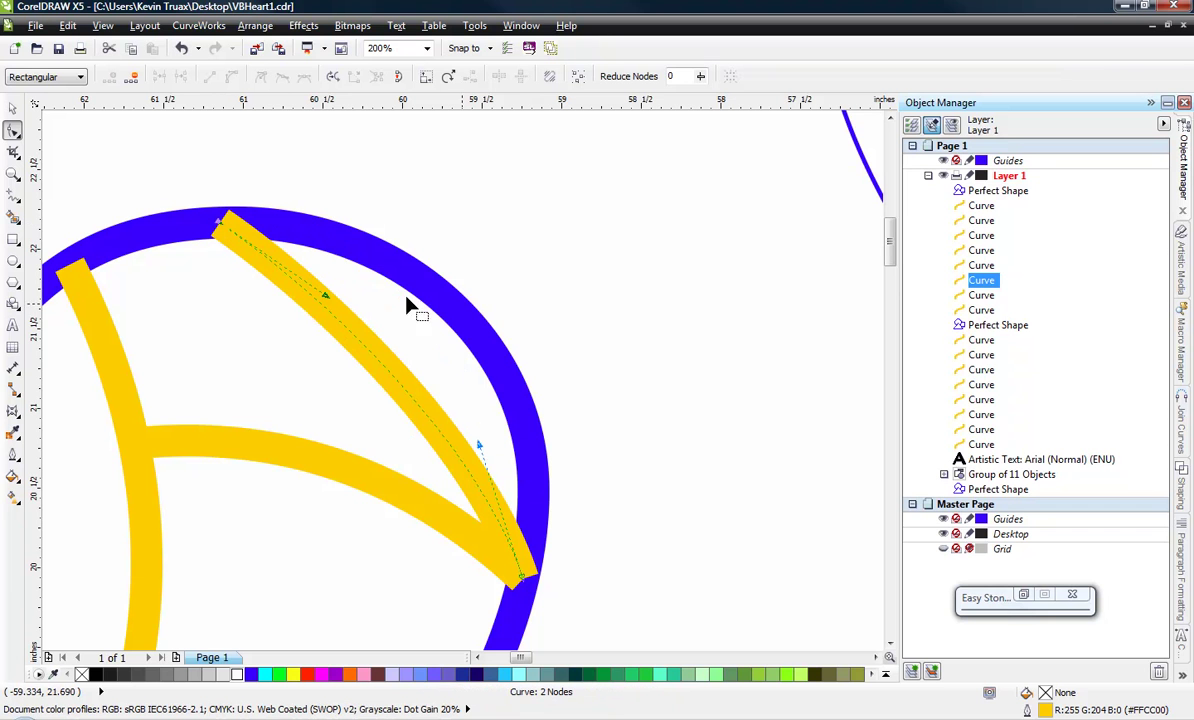
pyautogui.click(327, 300)
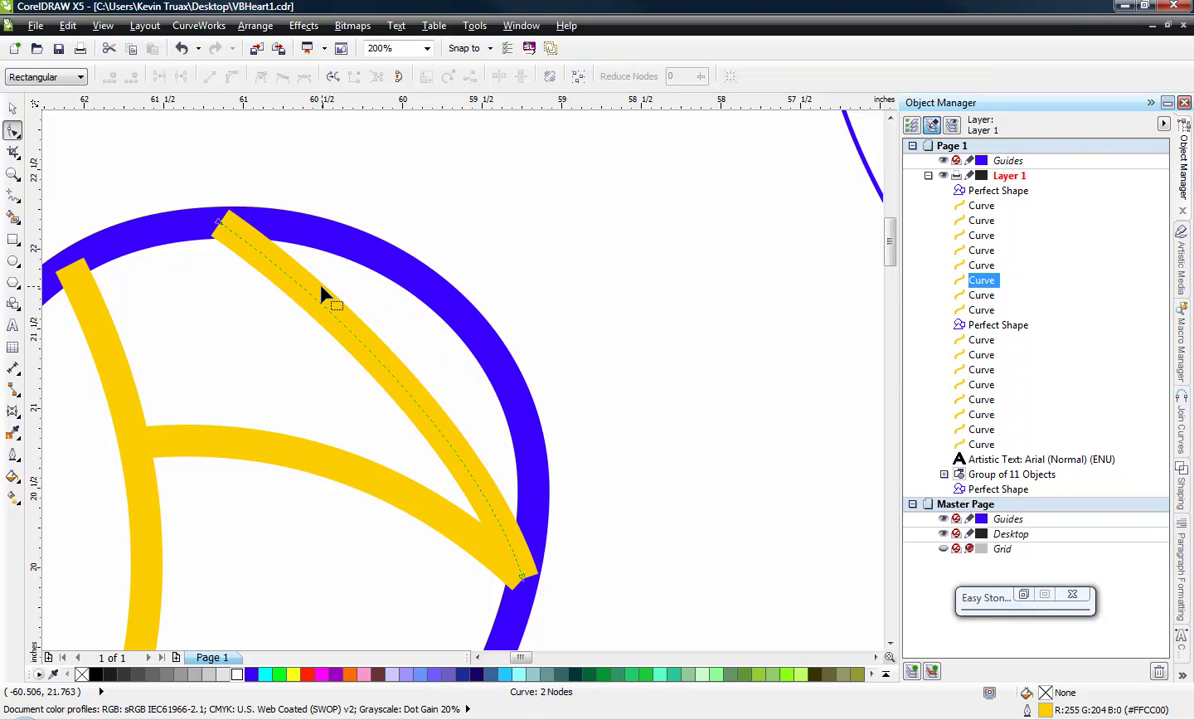
pyautogui.moveTo(330, 315); pyautogui.dragTo(354, 309)
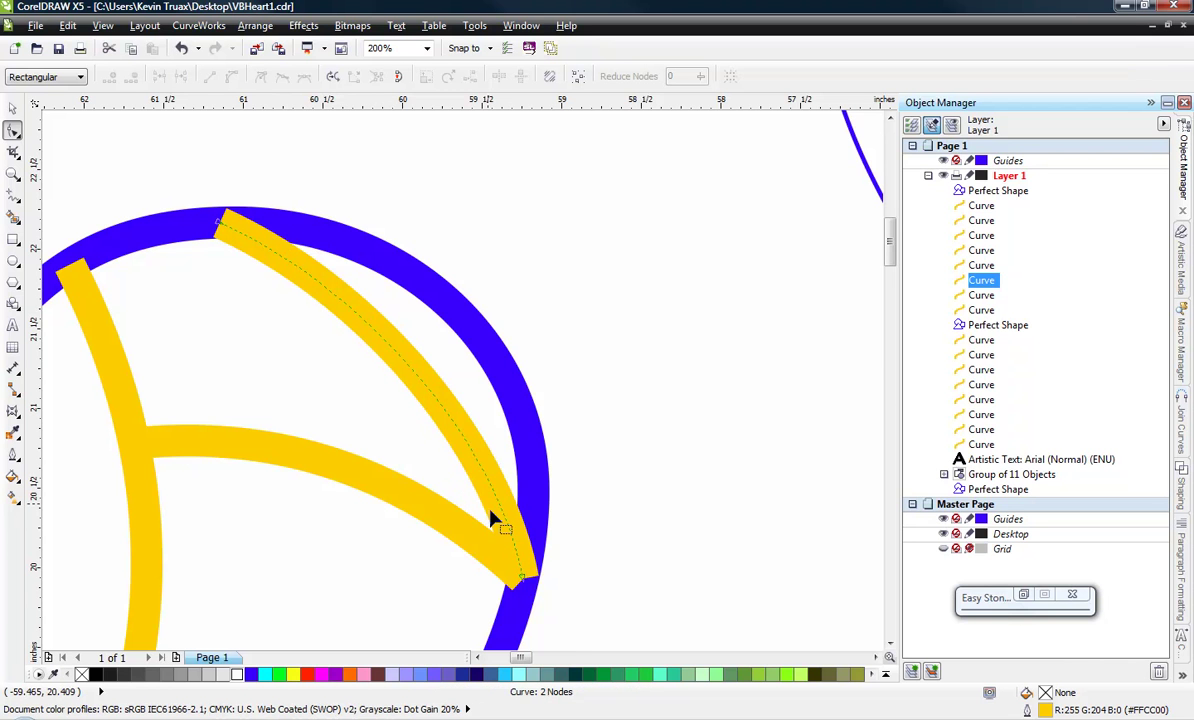
pyautogui.scroll(-2, 678, 309)
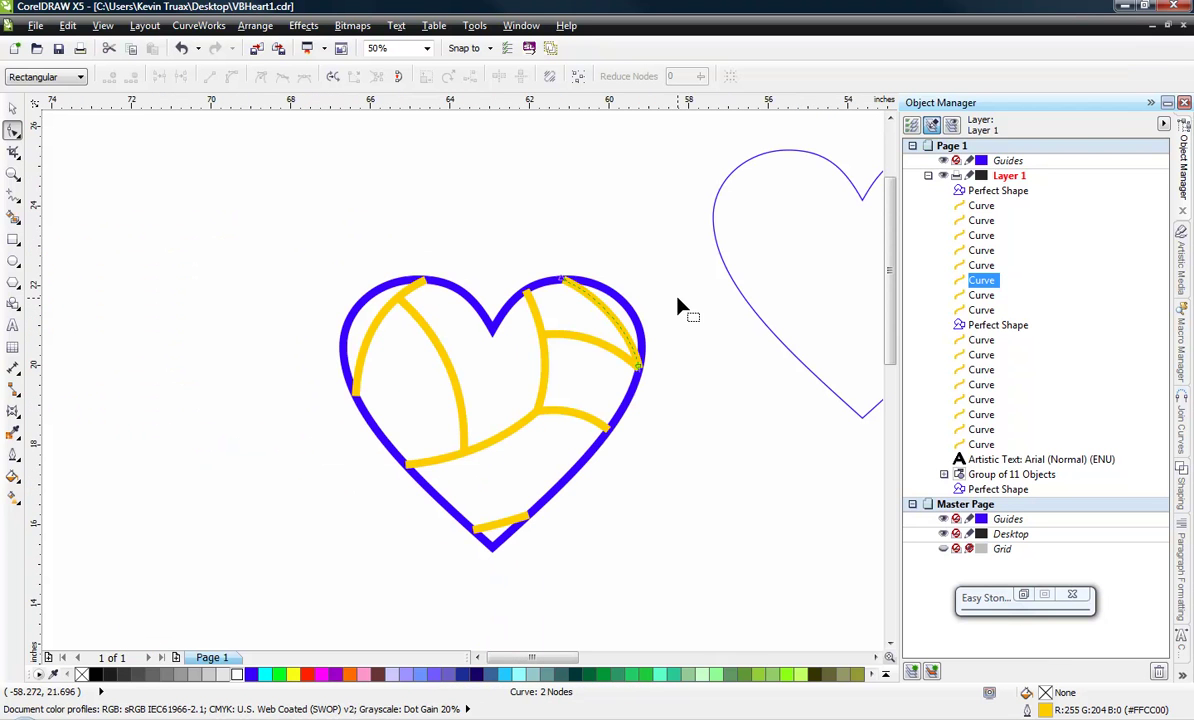
pyautogui.click(13, 107)
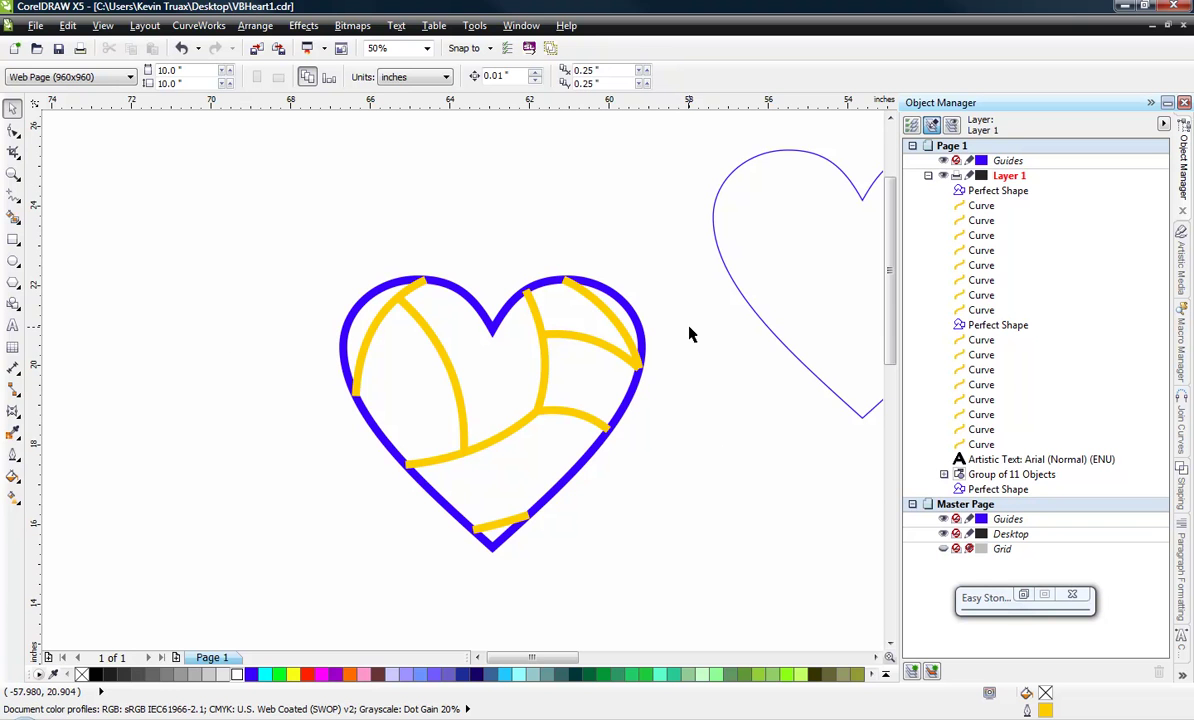
# Check the heart's thick lines in Wireframe view and return to Enhanced view
pyautogui.click(101, 27)
pyautogui.click(140, 45)
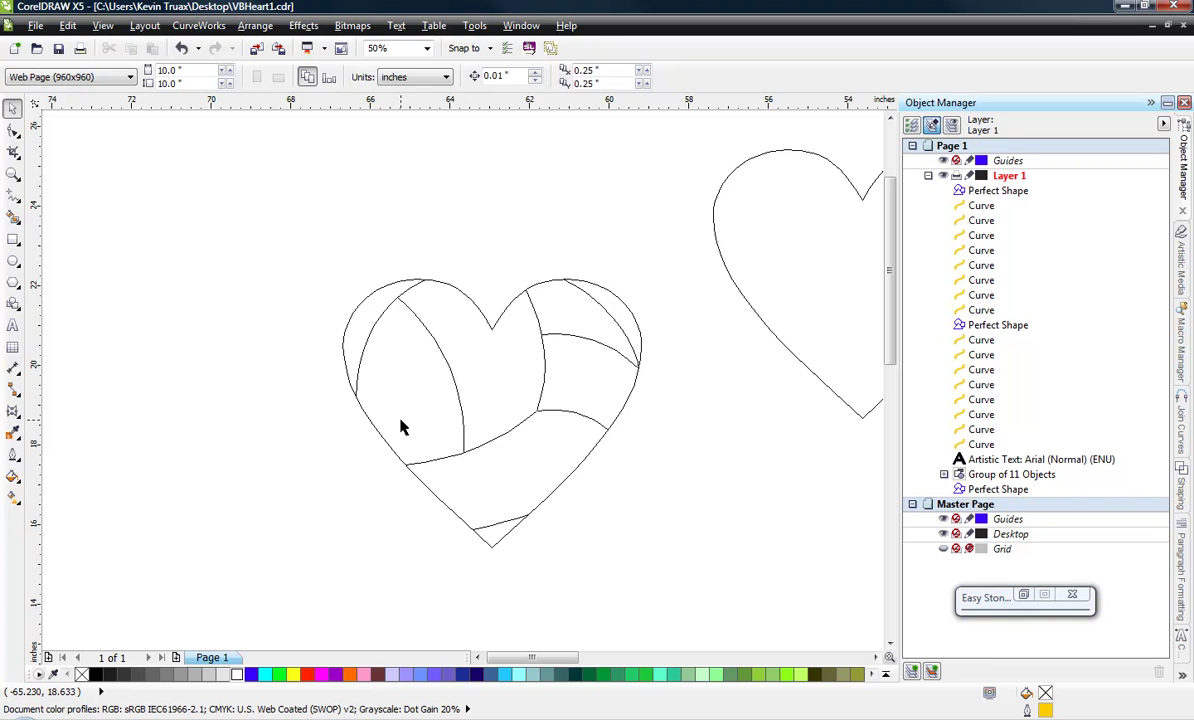
pyautogui.click(106, 28)
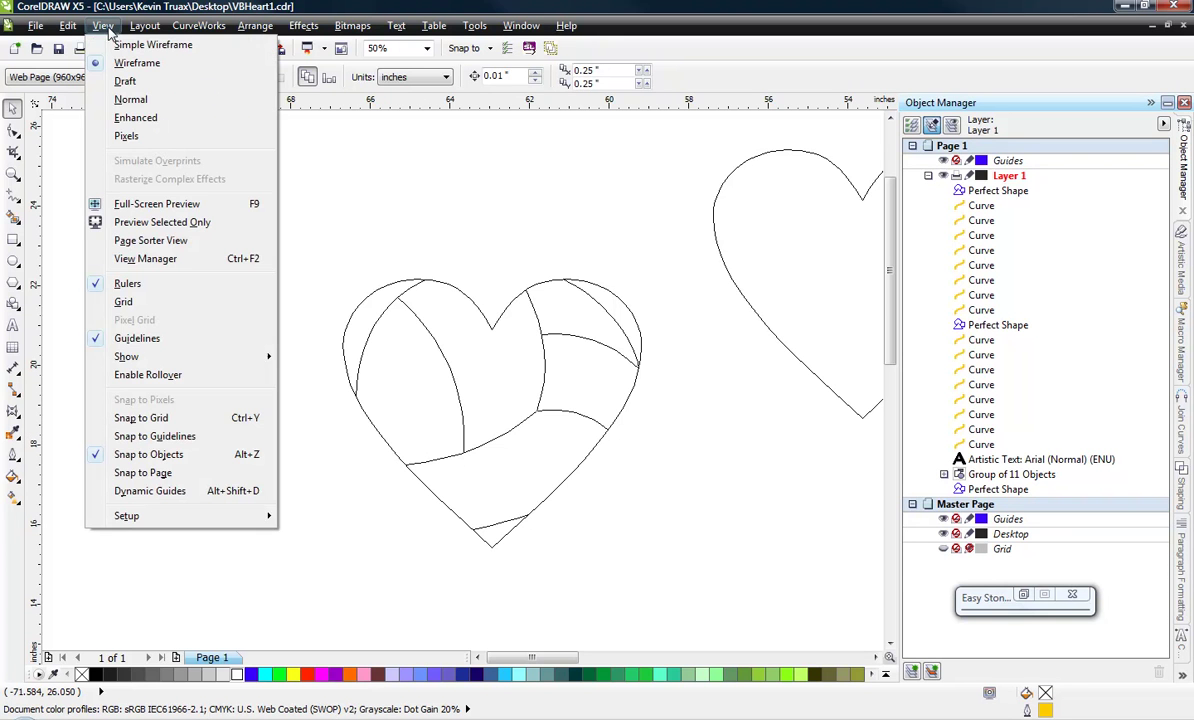
pyautogui.click(120, 118)
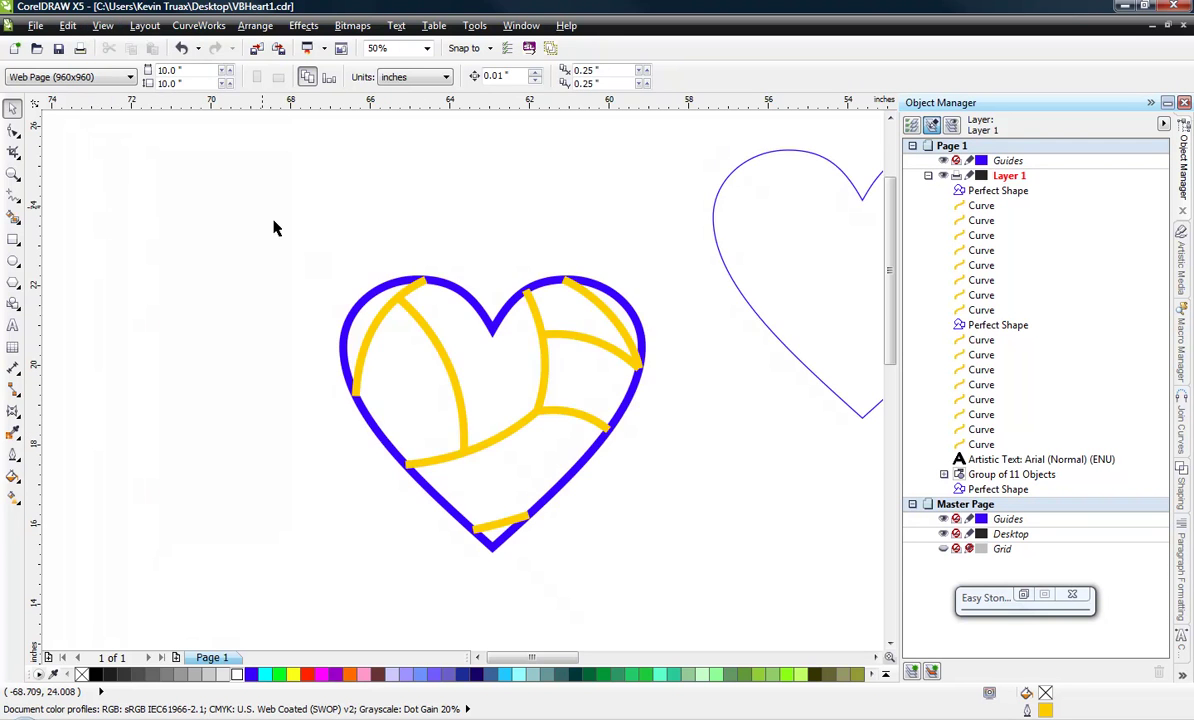
# Select all nine objects of the thick-lined heart and convert their outlines to objects
pyautogui.moveTo(274, 232); pyautogui.dragTo(675, 600)
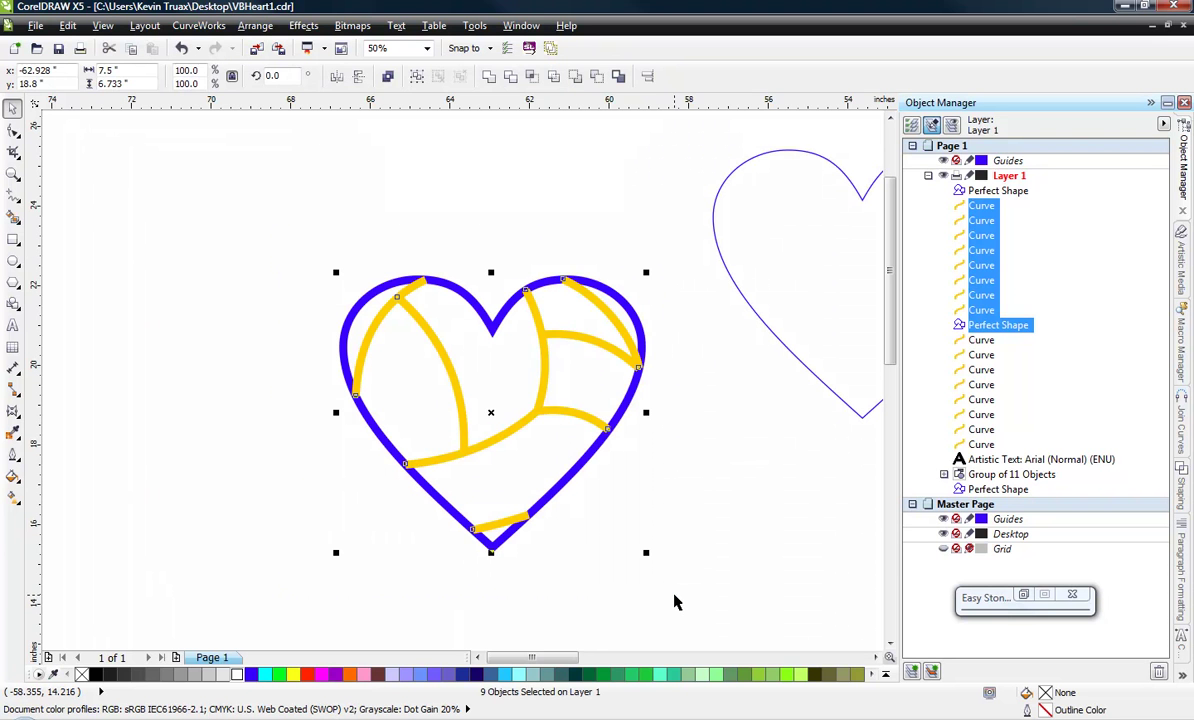
pyautogui.click(250, 30)
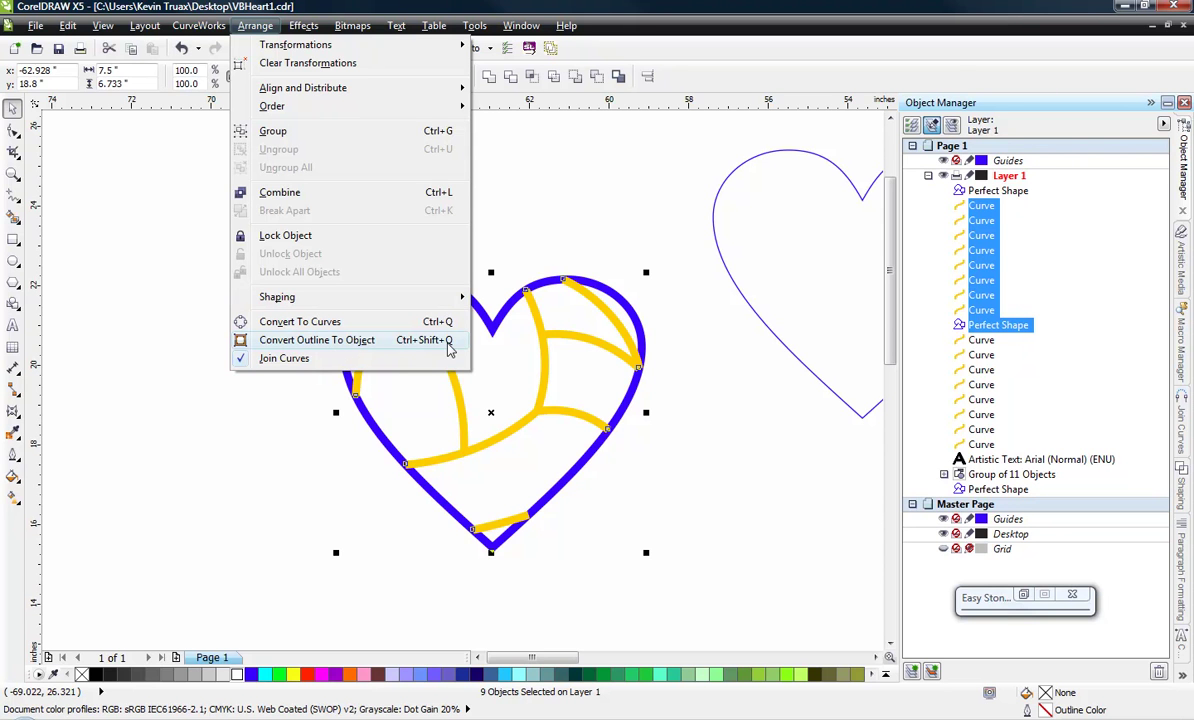
pyautogui.click(346, 341)
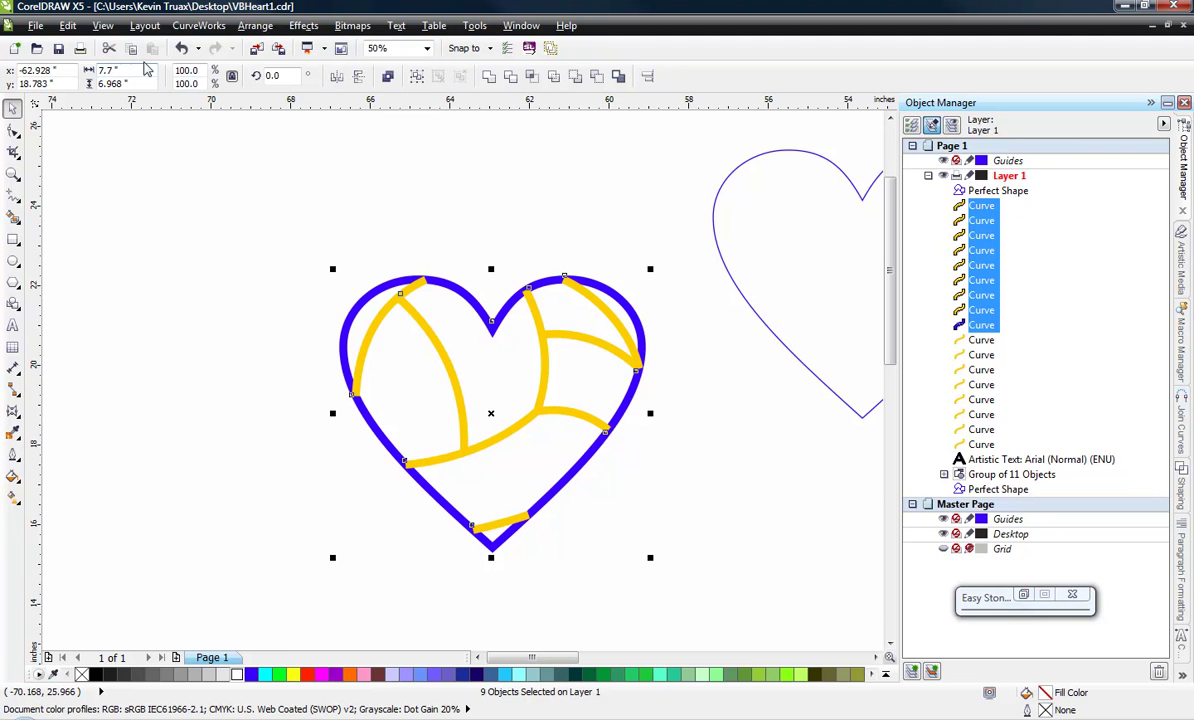
# Switch to Wireframe view, deselect the heart and examine where the converted seams overlap one another and the border
pyautogui.click(102, 26)
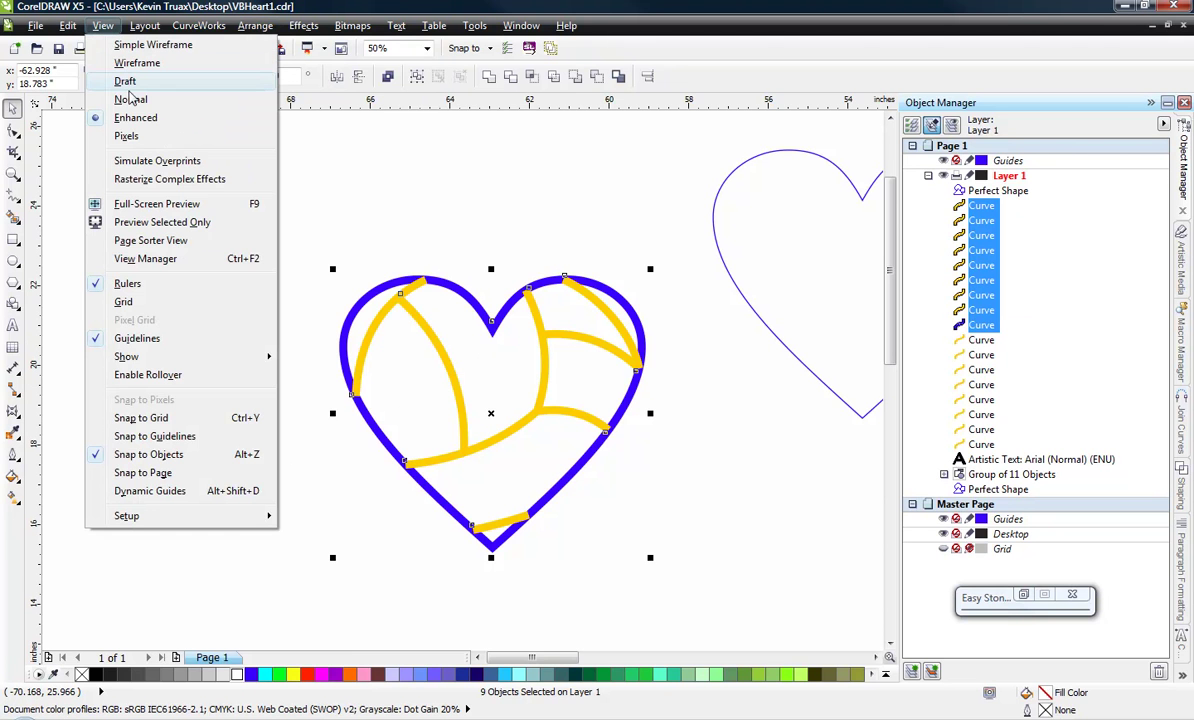
pyautogui.click(130, 63)
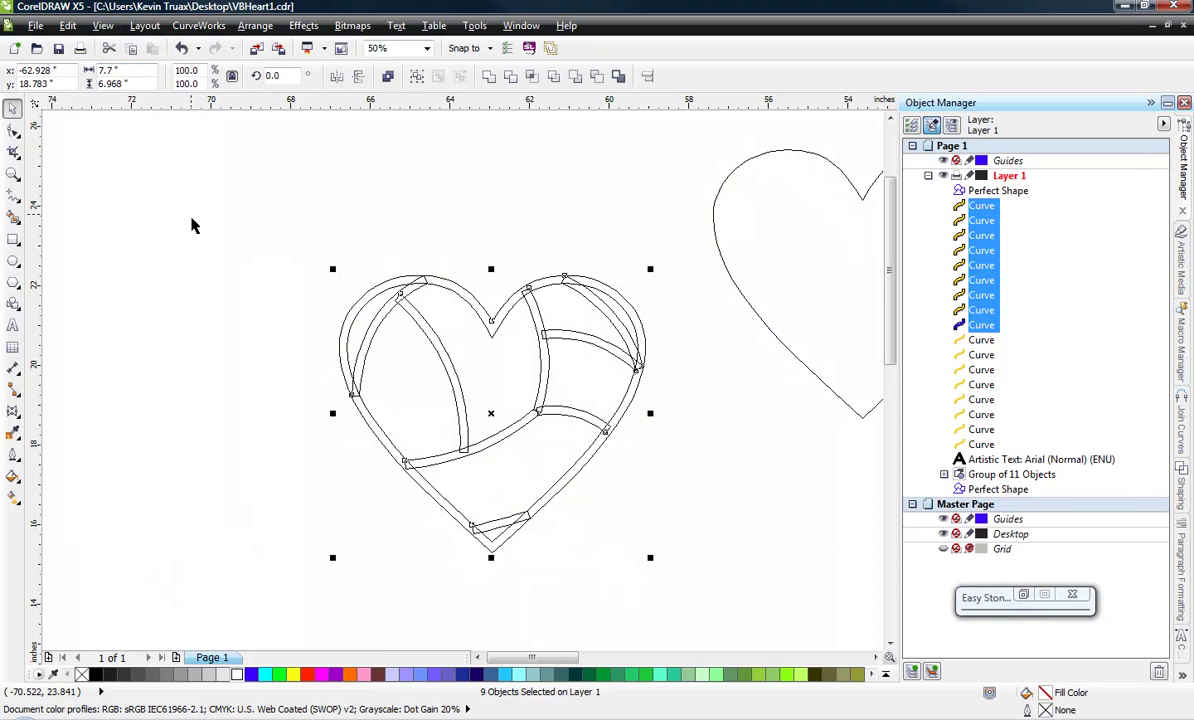
pyautogui.click(230, 243)
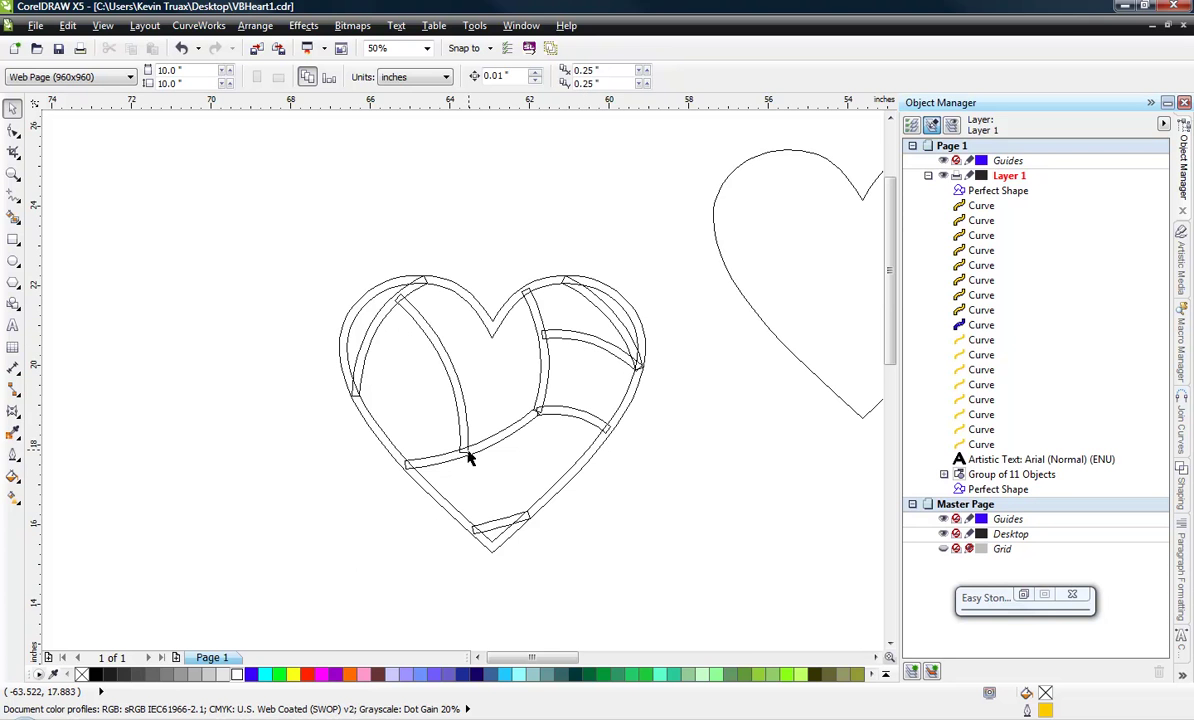
pyautogui.scroll(2, 469, 457)
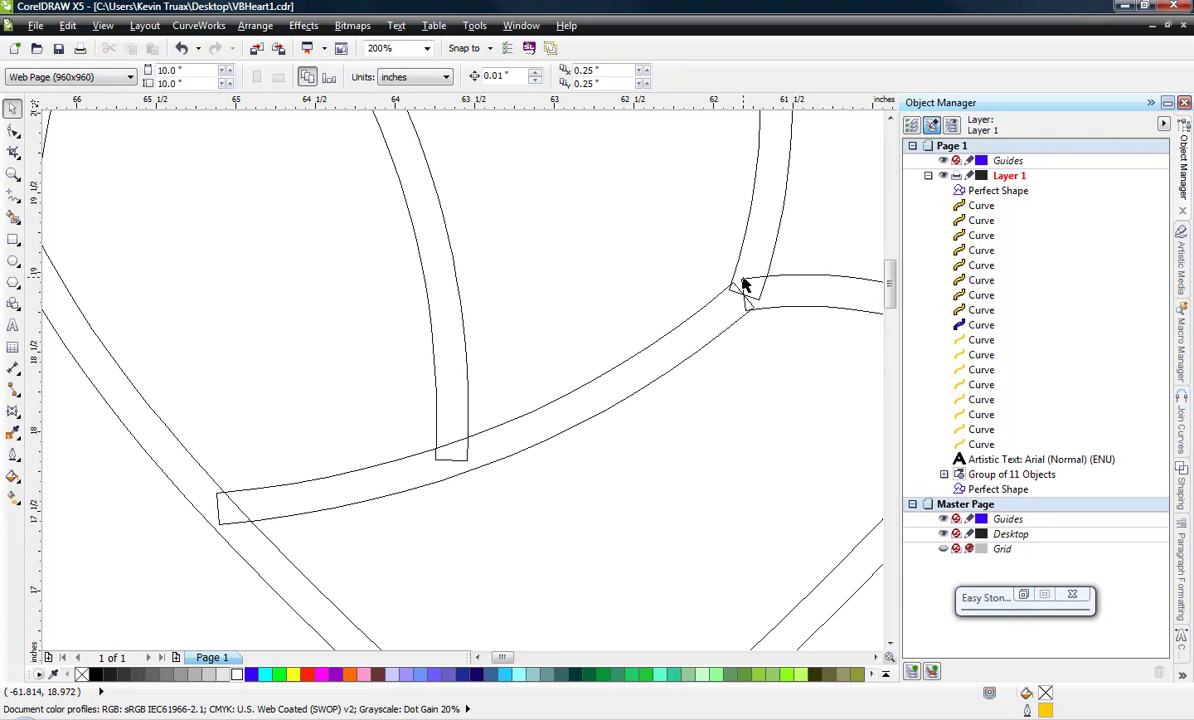
pyautogui.scroll(-1, 613, 378)
pyautogui.scroll(-1, 298, 411)
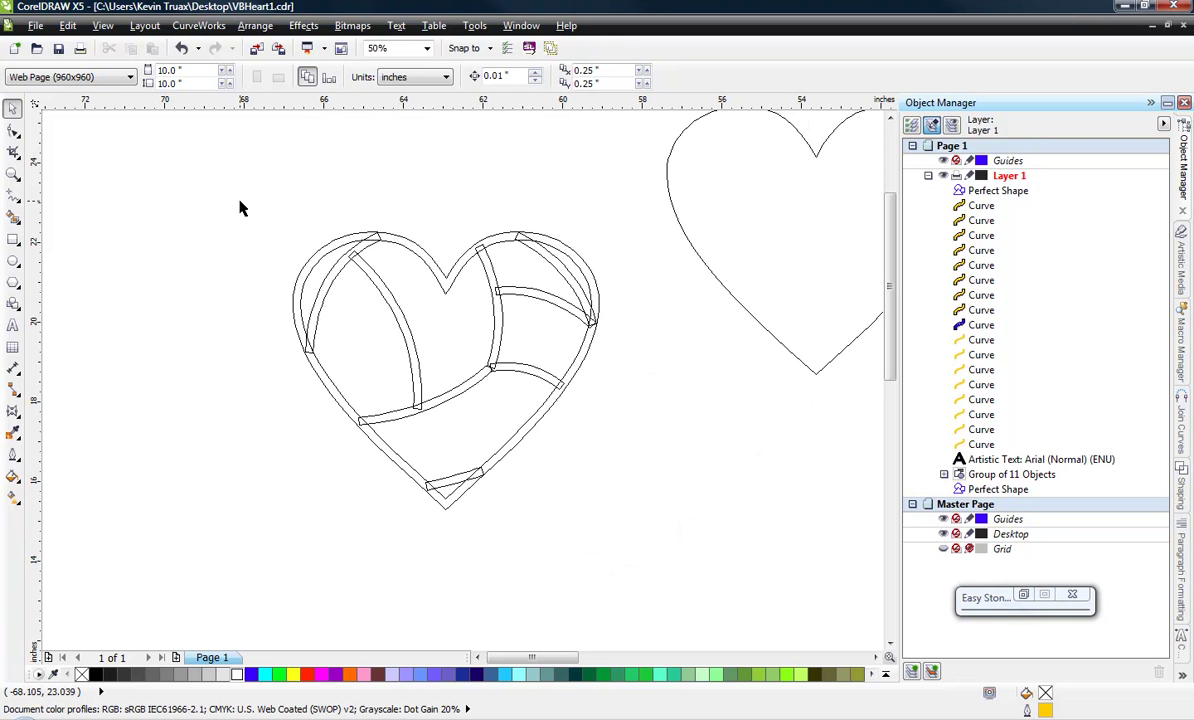
# Weld the nine converted heart pieces into a single shape, deselect it and switch the display back to full colour
pyautogui.moveTo(240, 201); pyautogui.dragTo(622, 547)
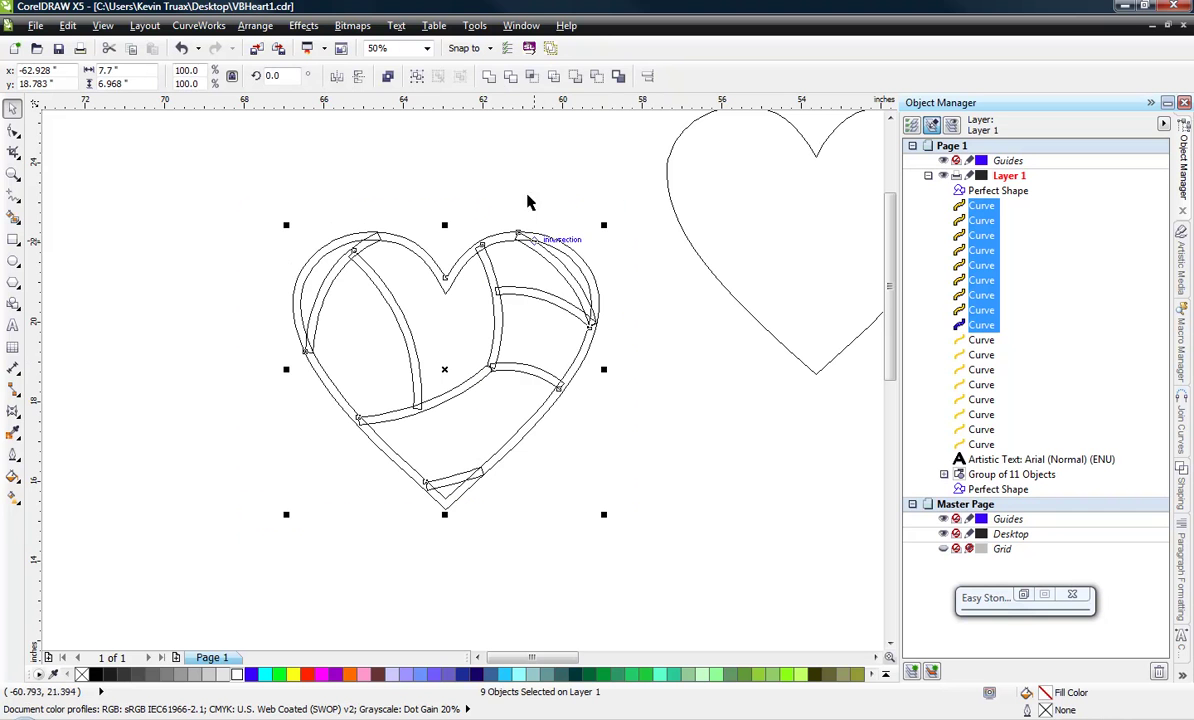
pyautogui.click(490, 80)
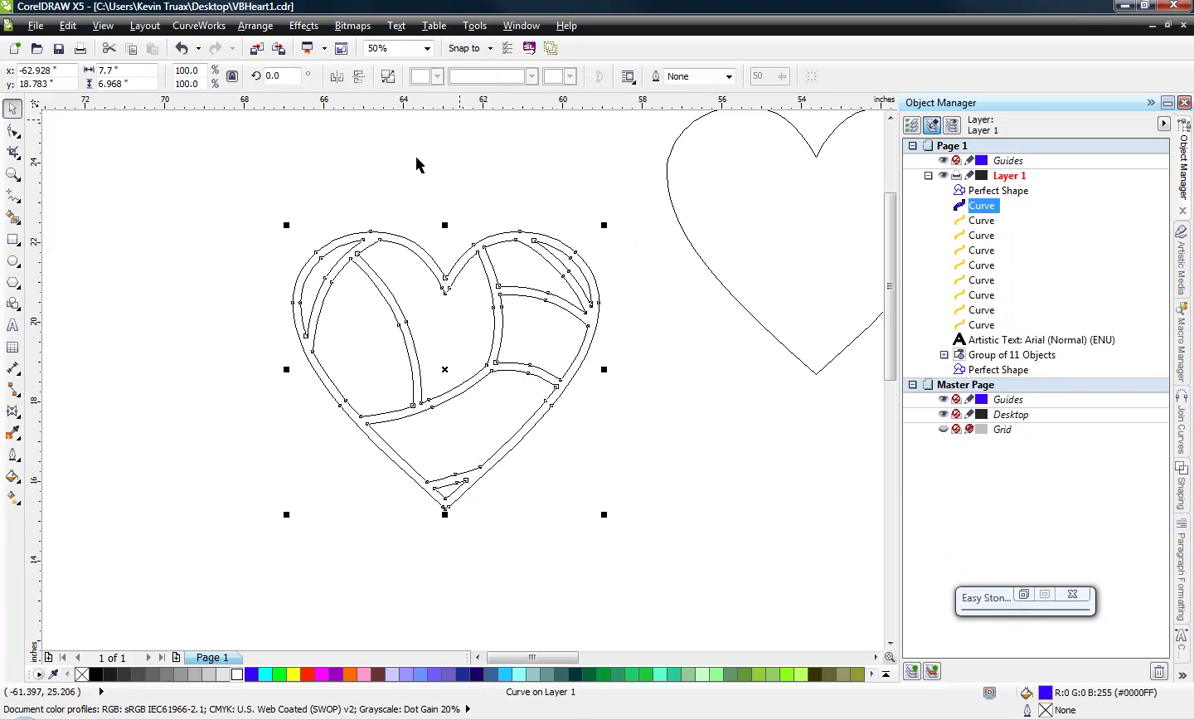
pyautogui.click(280, 225)
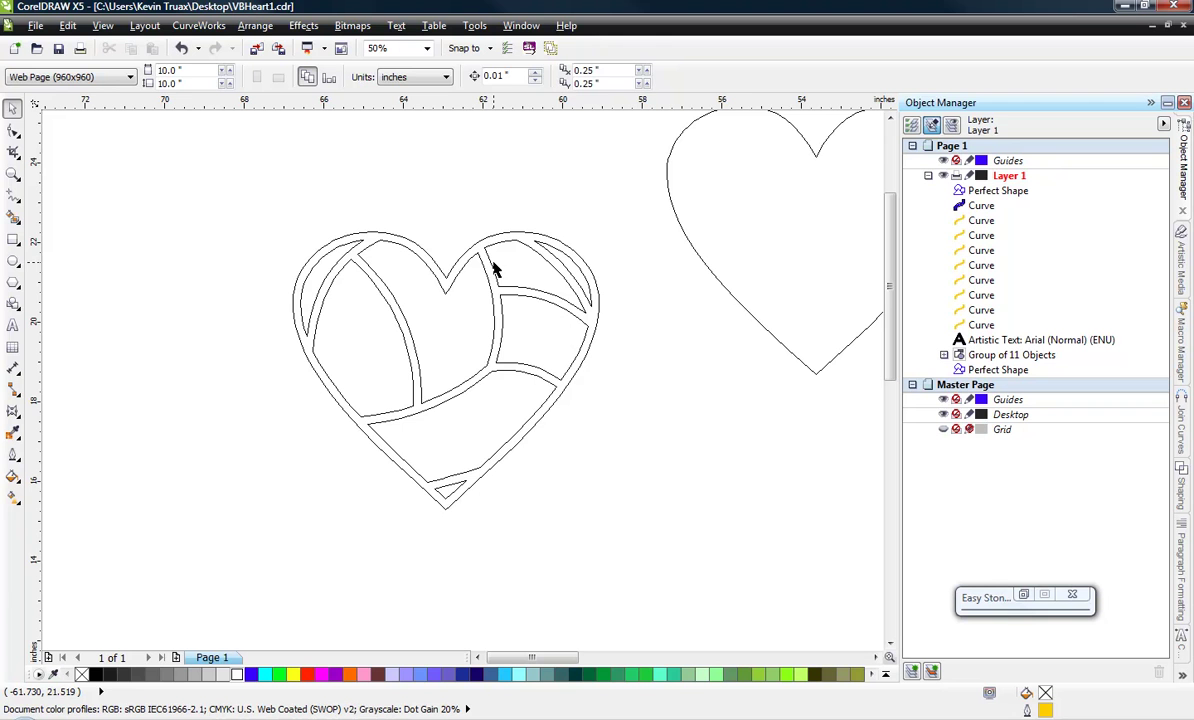
pyautogui.click(291, 301)
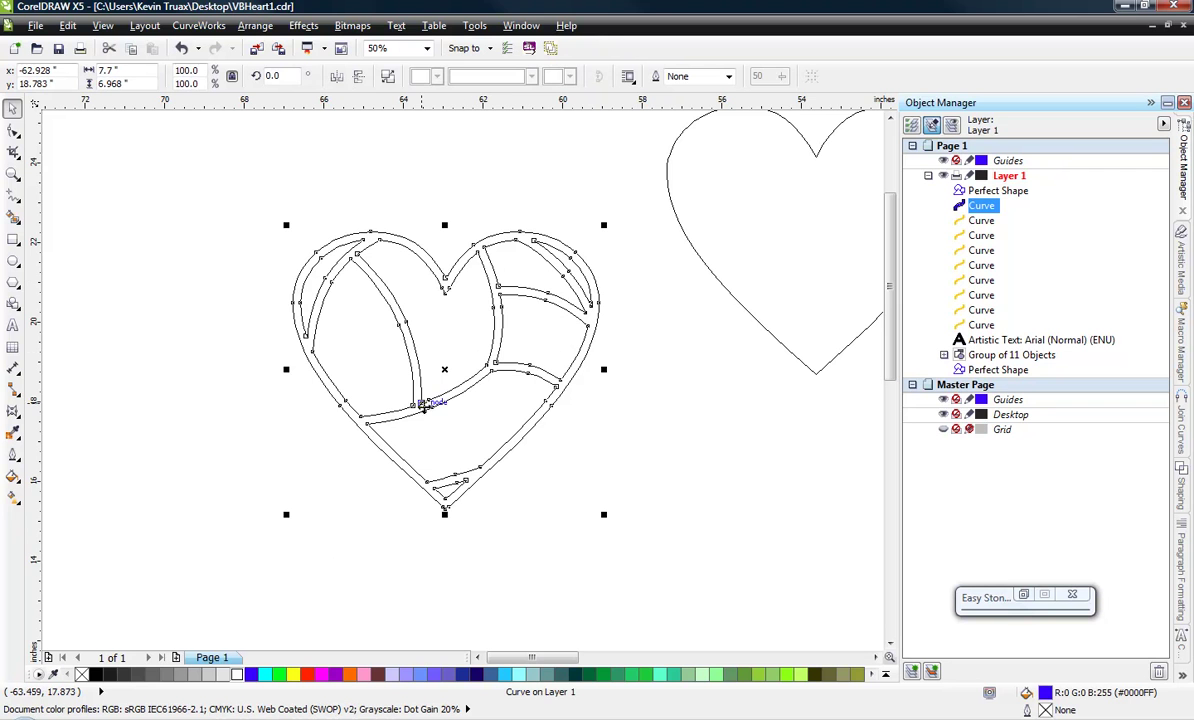
pyautogui.click(376, 195)
pyautogui.click(102, 25)
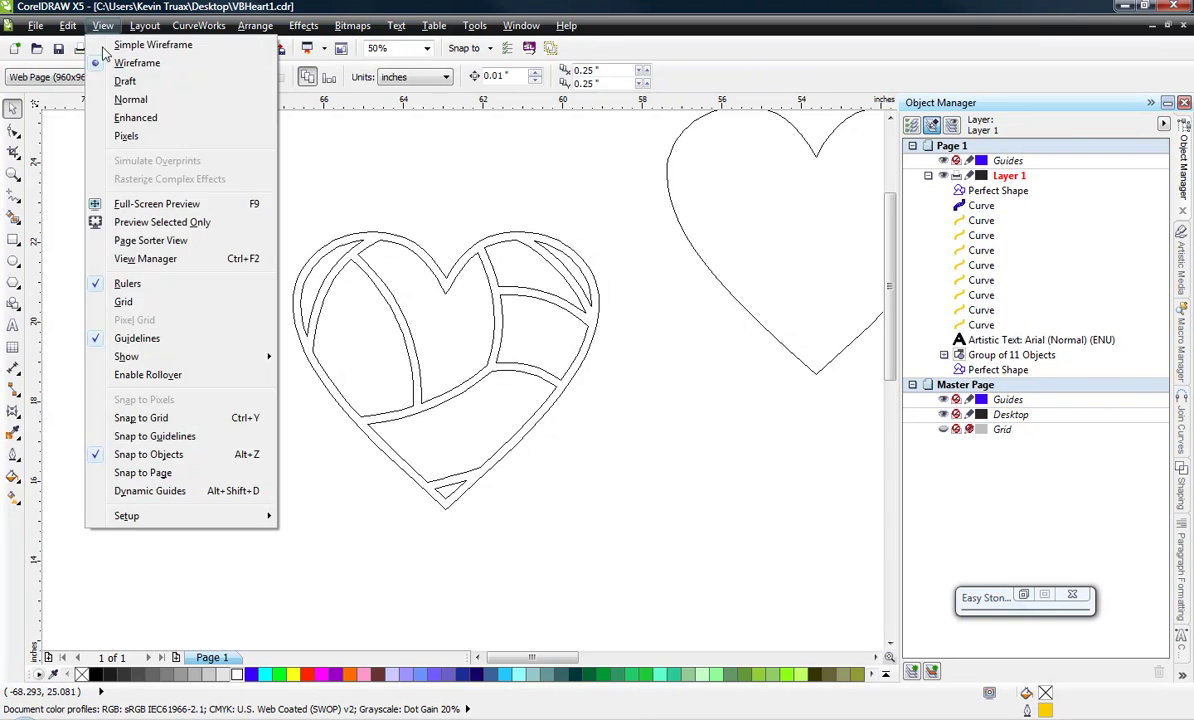
pyautogui.click(127, 136)
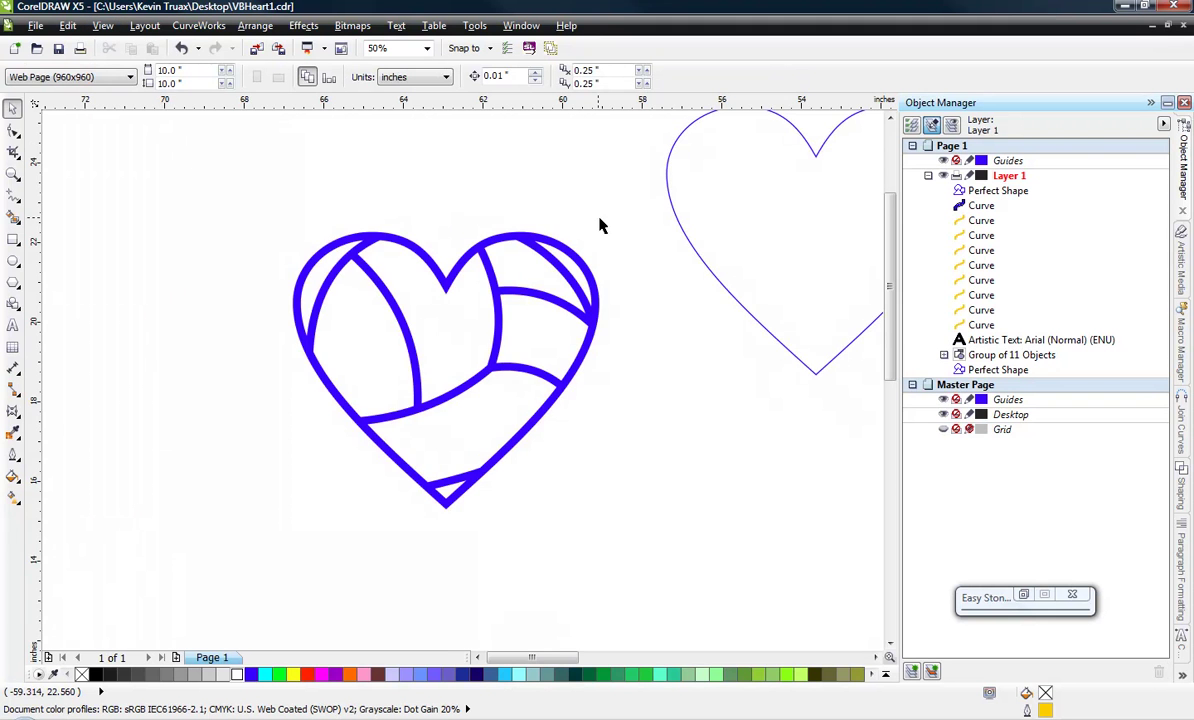
# Centre the thin blue heart outline horizontally and vertically on the welded heart, and deselect both
pyautogui.scroll(-2, 519, 388)
pyautogui.scroll(1, 593, 358)
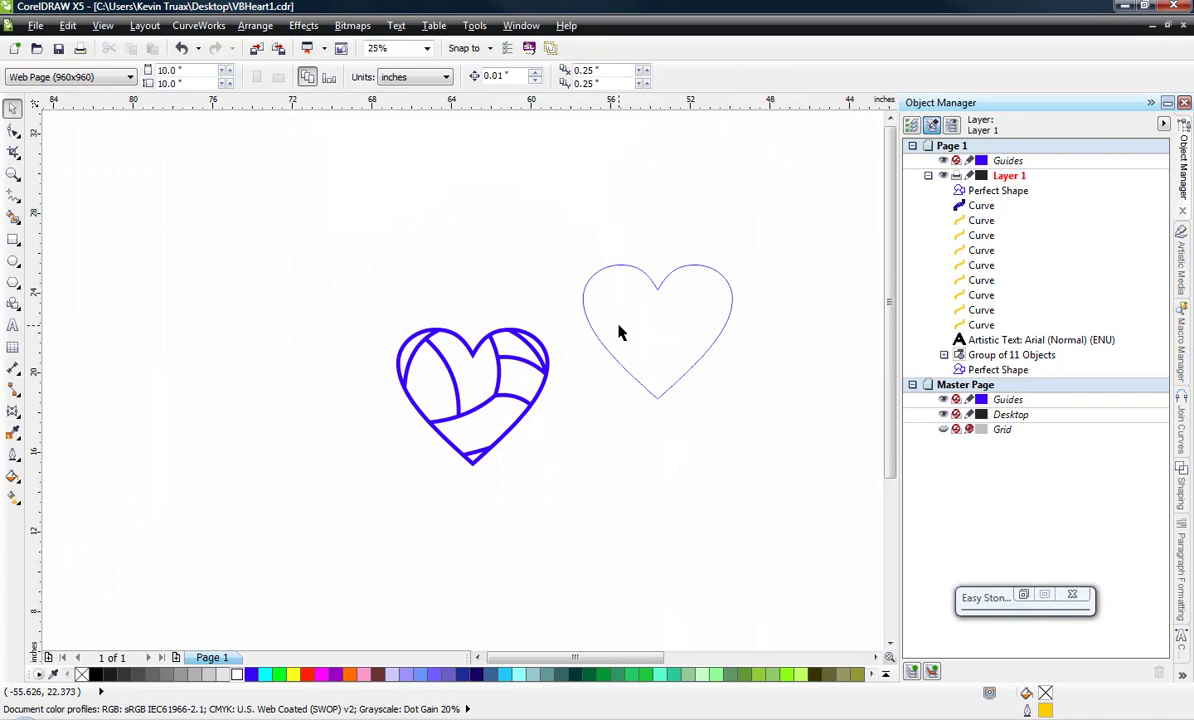
pyautogui.click(618, 330)
pyautogui.click(362, 226)
pyautogui.moveTo(321, 207); pyautogui.dragTo(766, 516)
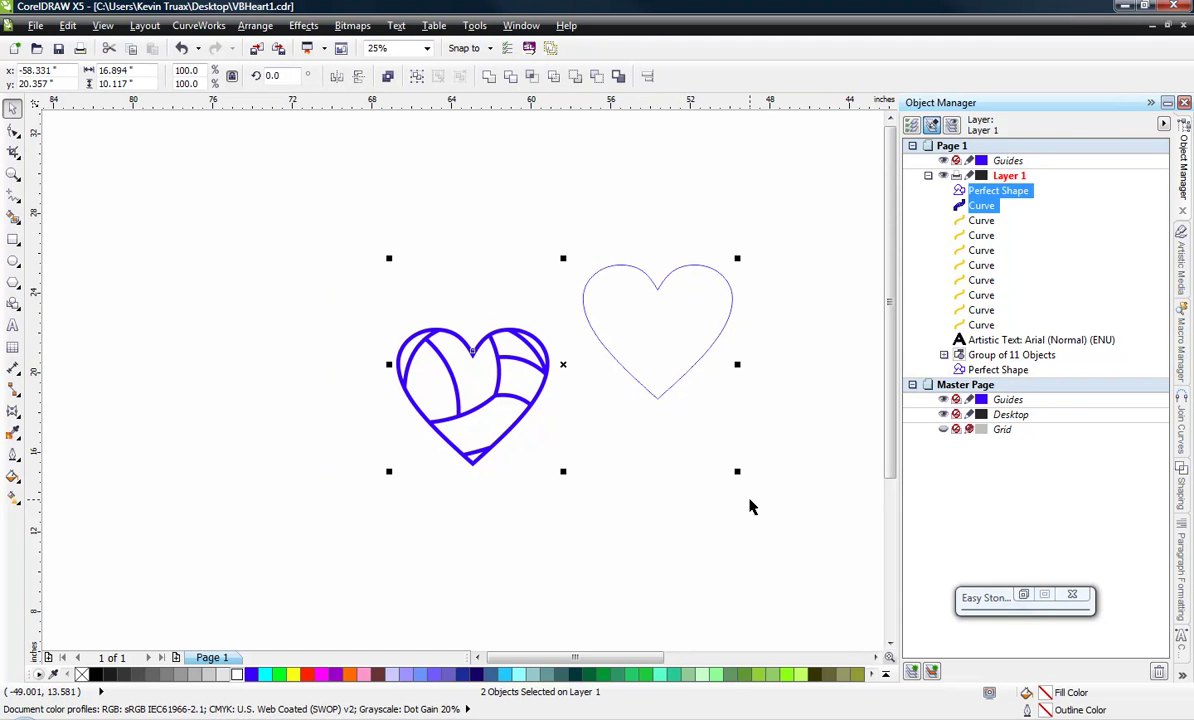
pyautogui.press('c')
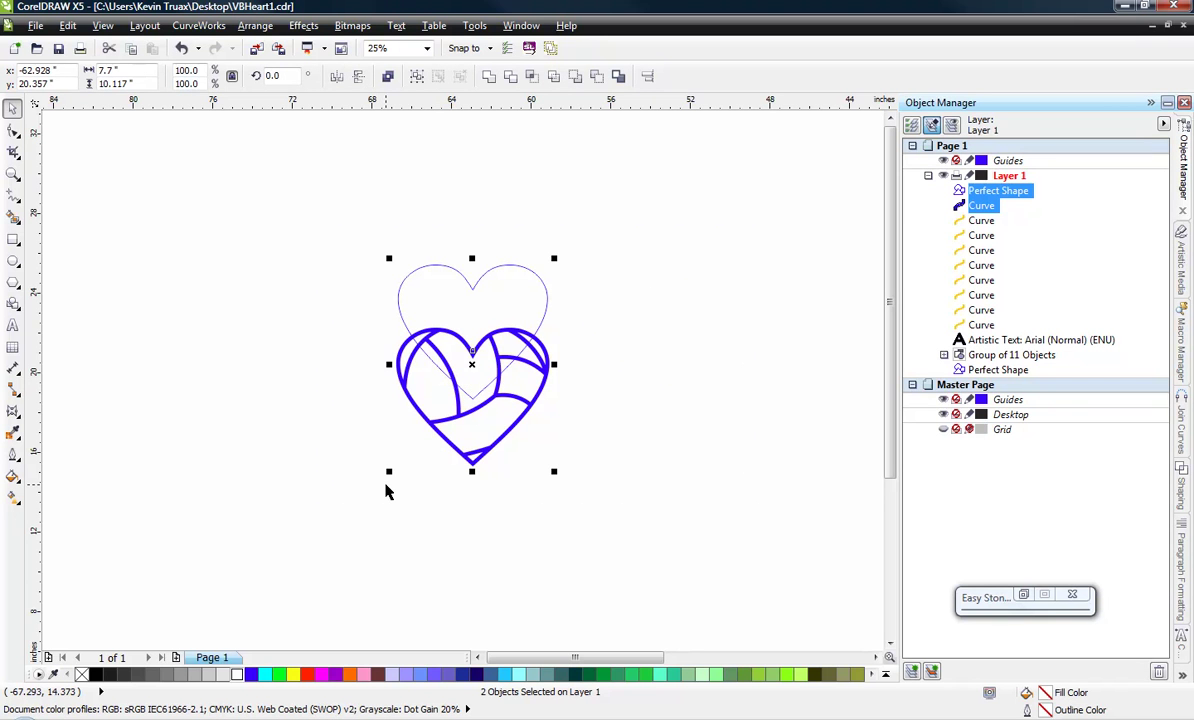
pyautogui.press('c')
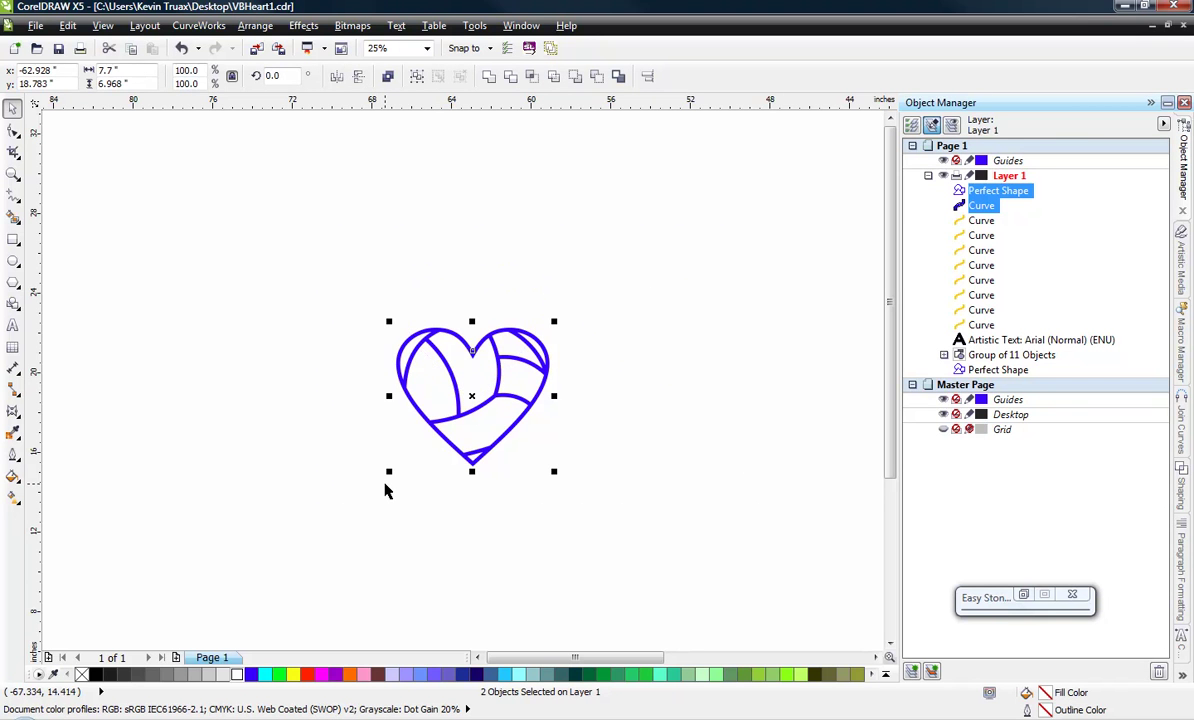
pyautogui.scroll(1, 476, 408)
pyautogui.moveTo(476, 408); pyautogui.dragTo(315, 414)
pyautogui.click(245, 470)
pyautogui.click(245, 472)
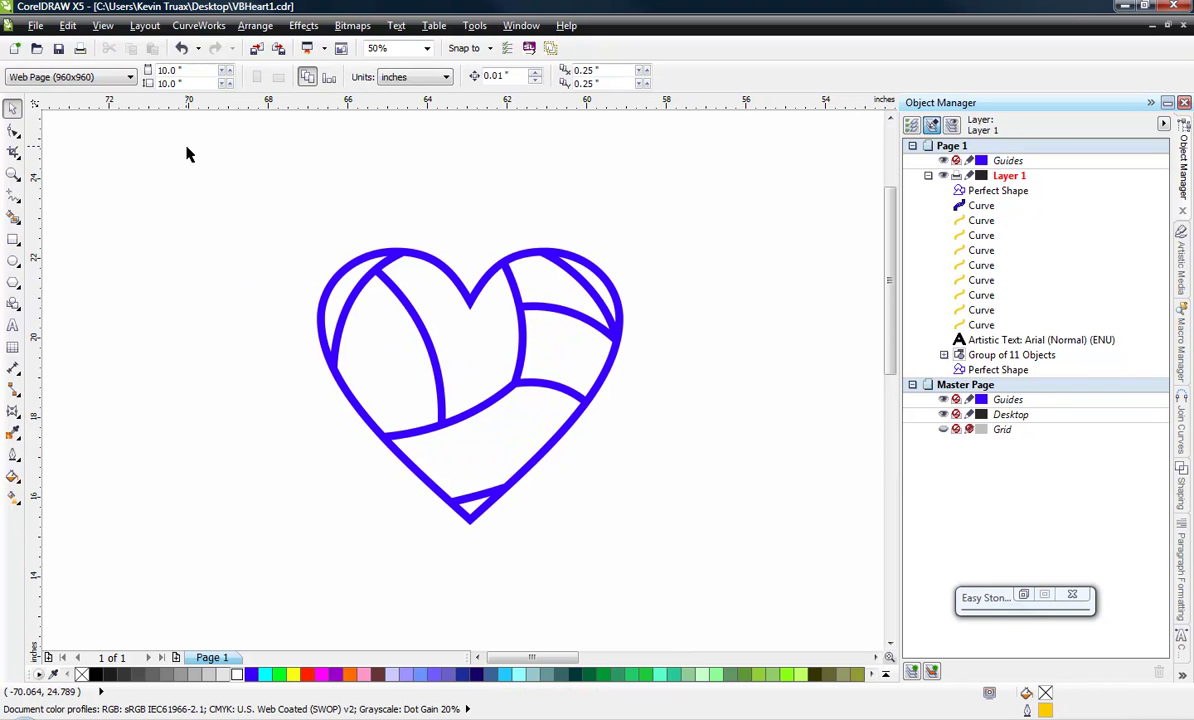
# Switch to Wireframe view and examine the thin outline's placement within the welded heart's border at the bottom tip and right lobe
pyautogui.click(103, 25)
pyautogui.click(121, 63)
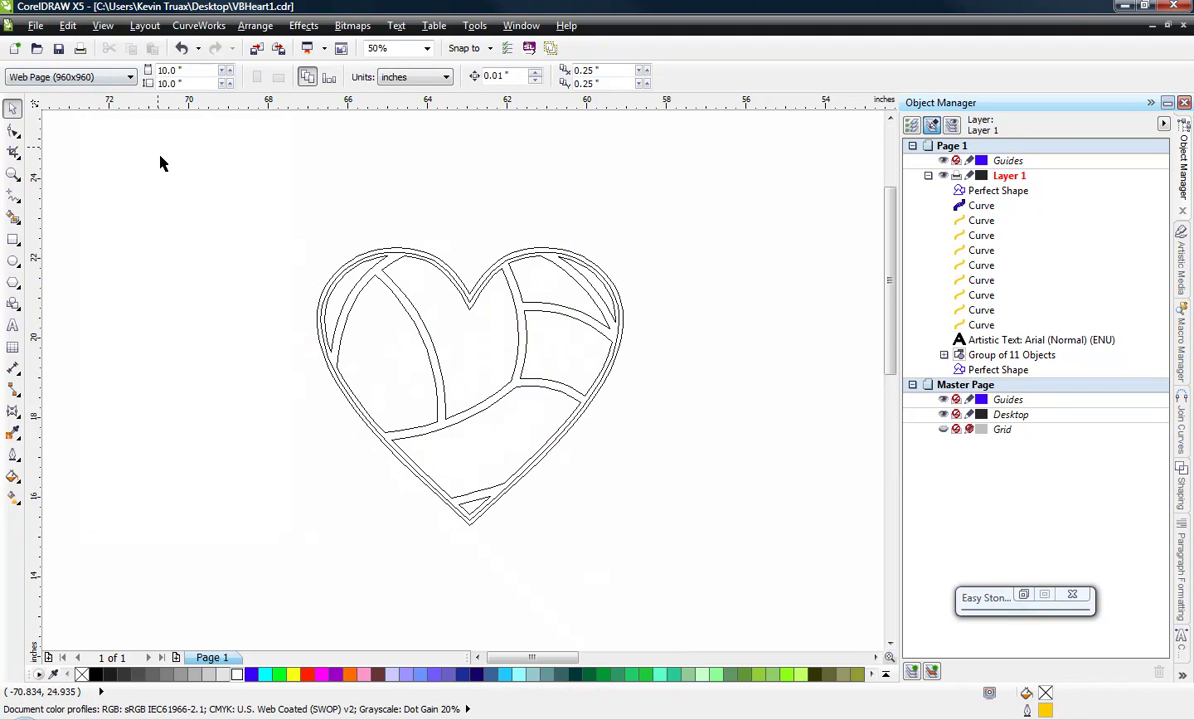
pyautogui.scroll(1, 474, 522)
pyautogui.scroll(2, 474, 522)
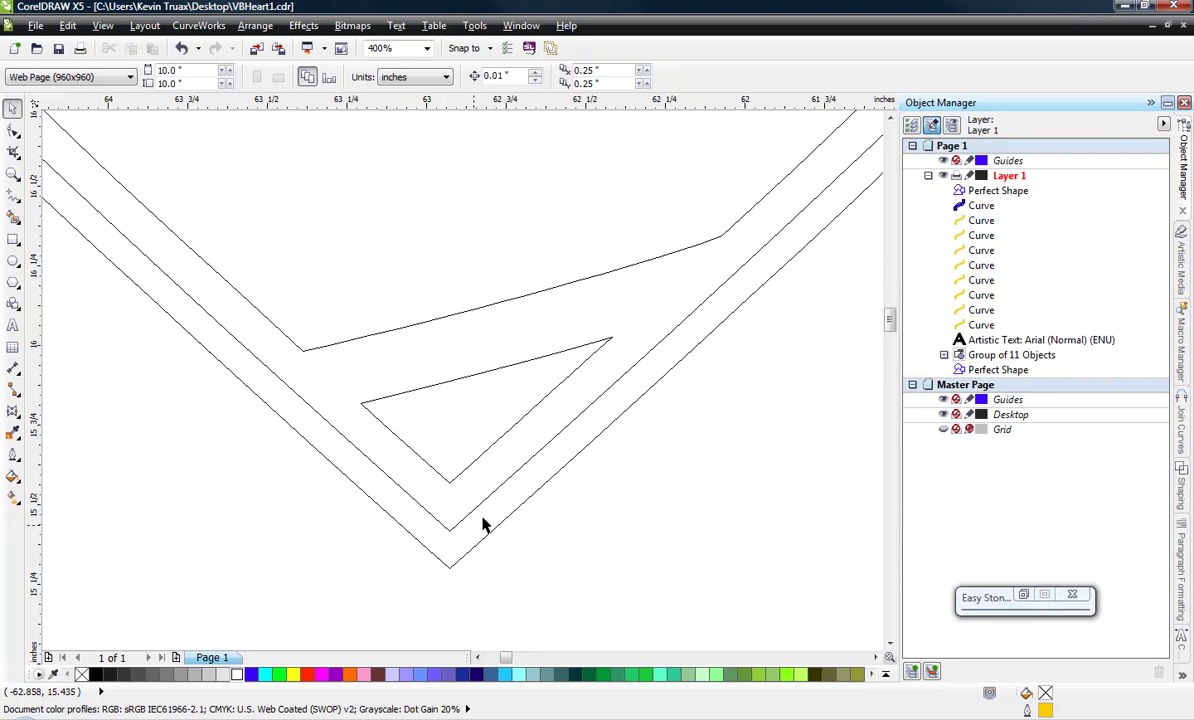
pyautogui.scroll(-4, 511, 563)
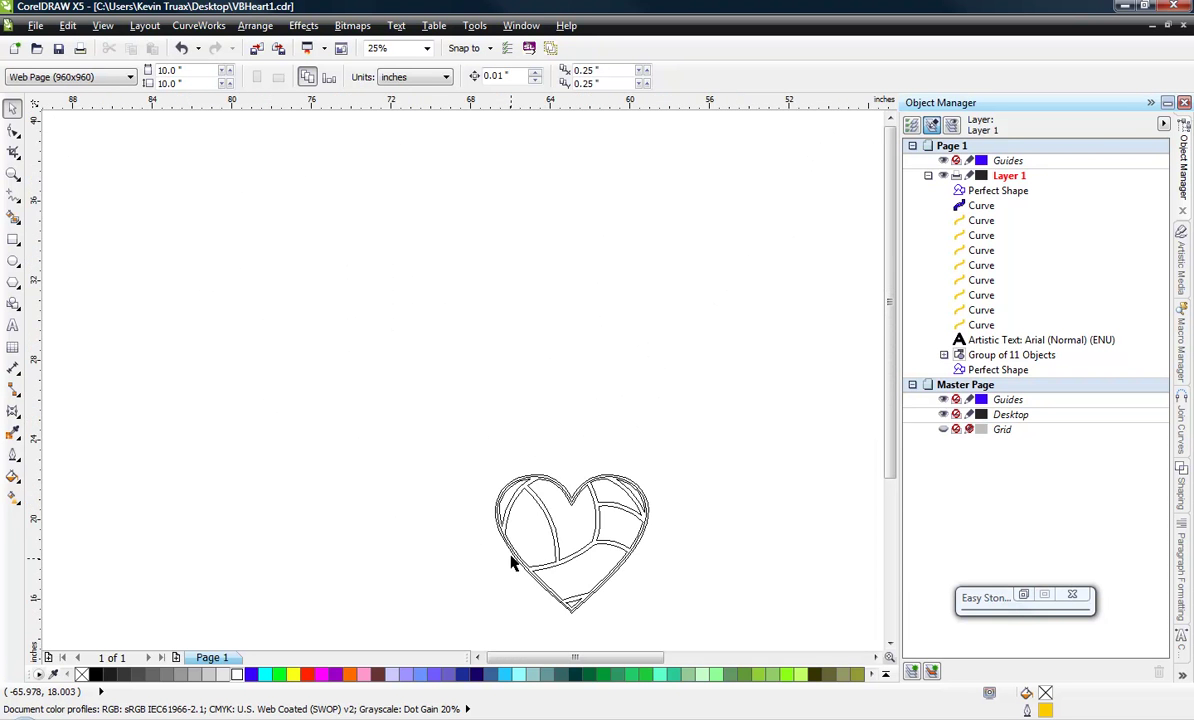
pyautogui.scroll(2, 733, 392)
pyautogui.scroll(1, 706, 376)
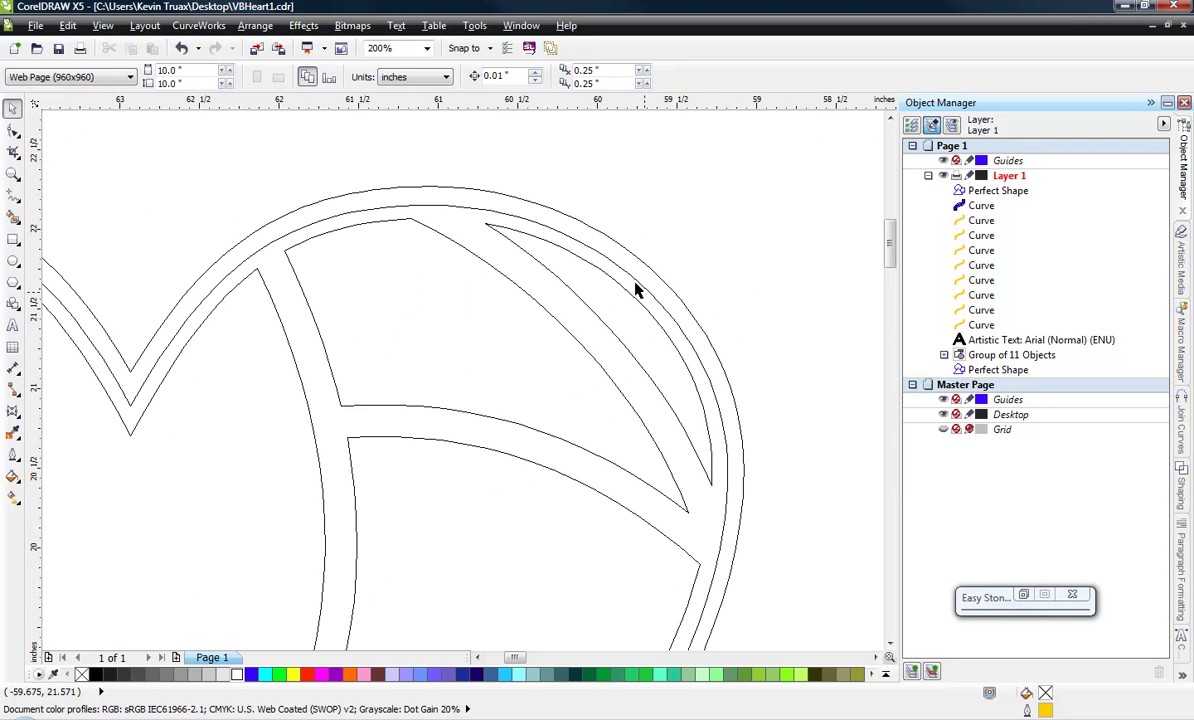
# Switch the heart's display from Wireframe back to full colour
pyautogui.scroll(-1, 182, 350)
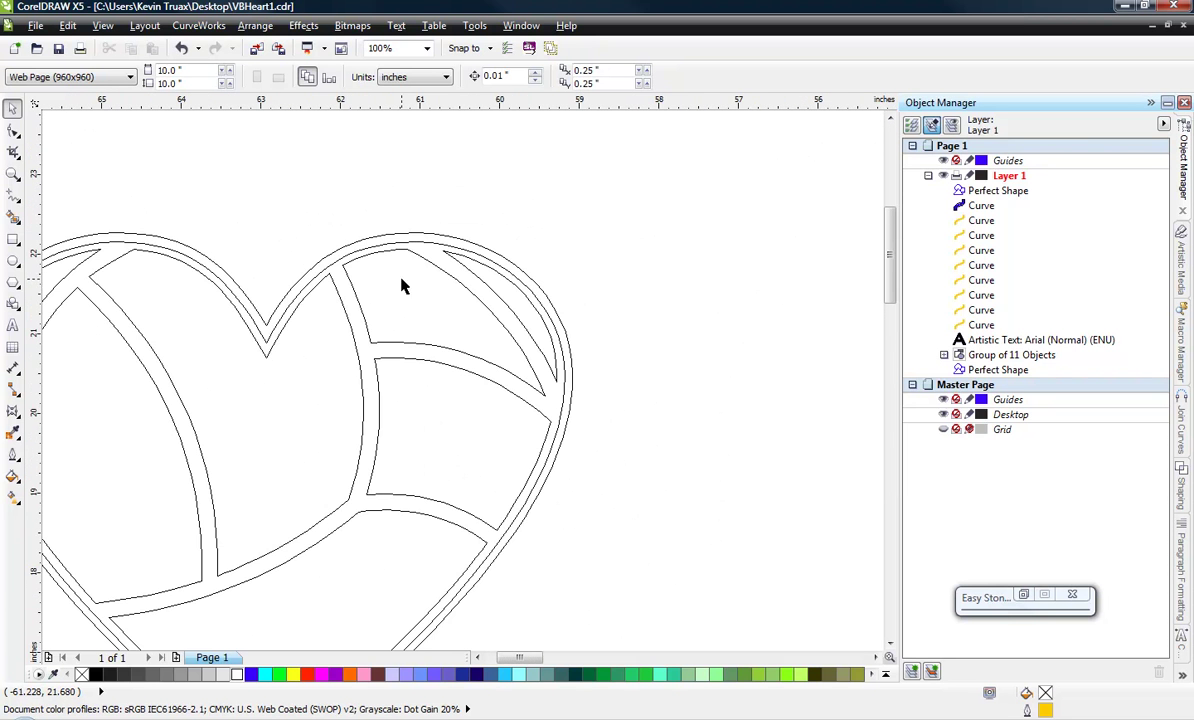
pyautogui.scroll(-2, 430, 298)
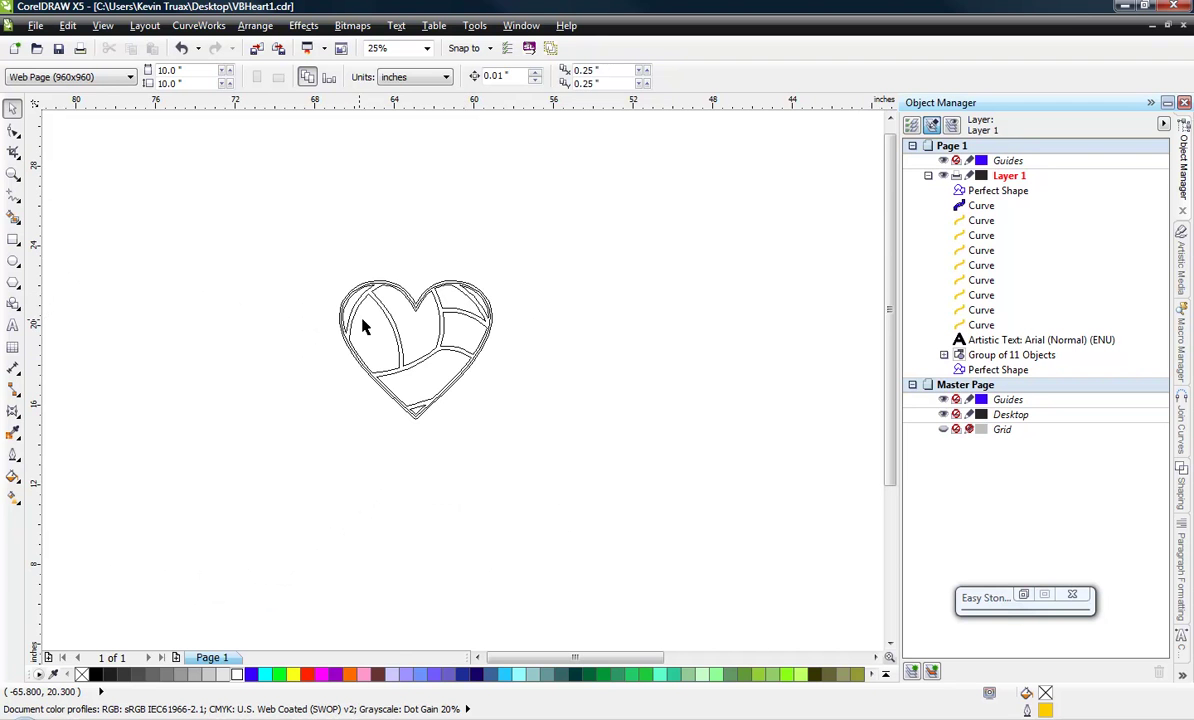
pyautogui.scroll(1, 400, 348)
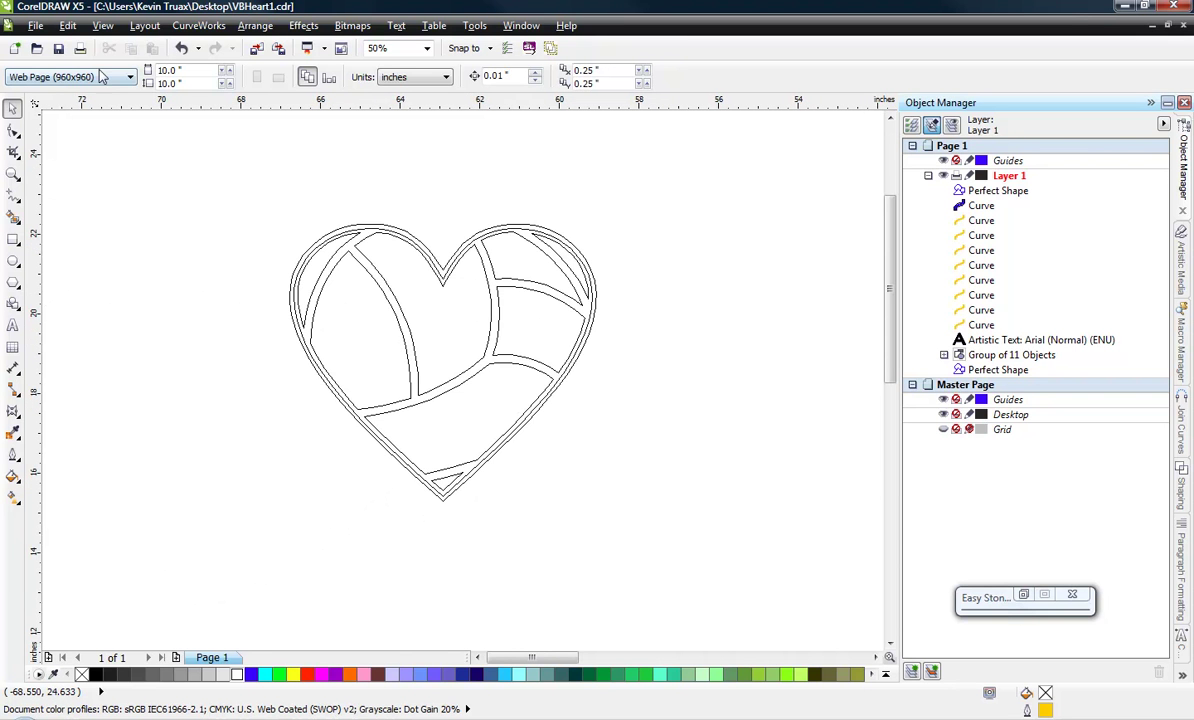
pyautogui.click(102, 25)
pyautogui.click(130, 103)
# Fill the thin inner heart with magenta (#FF00FF), move it one level back behind the welded volleyball outline, and deselect it
pyautogui.click(466, 325)
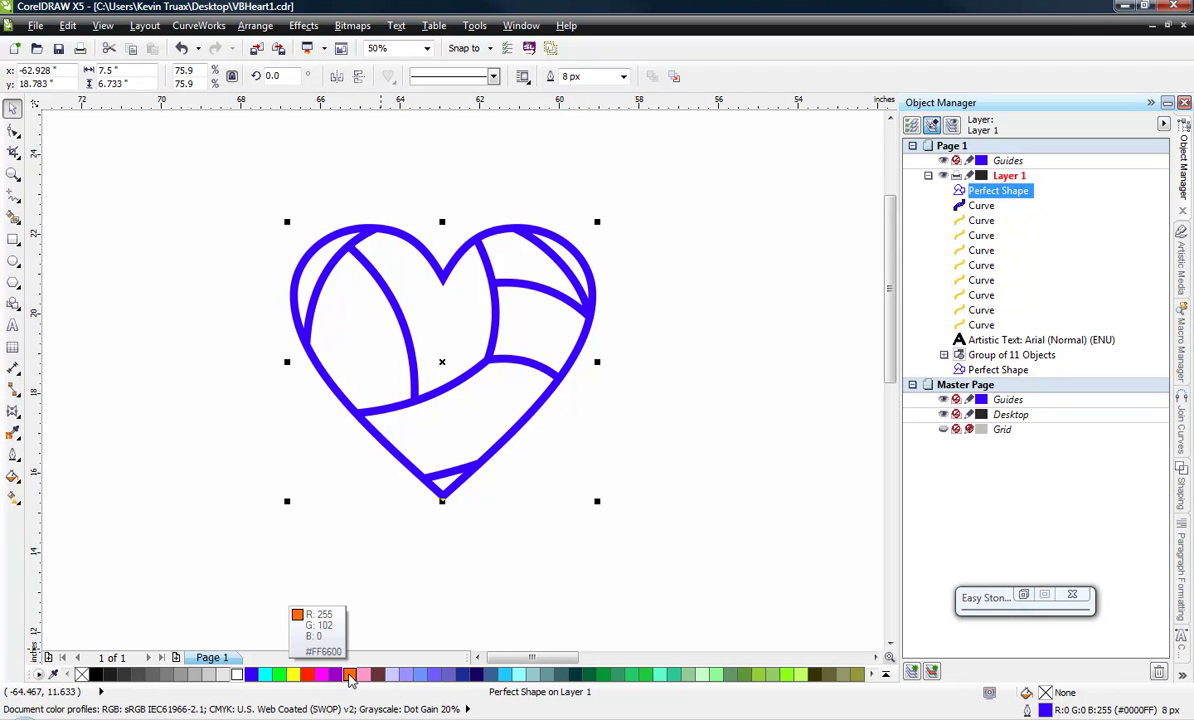
pyautogui.click(322, 675)
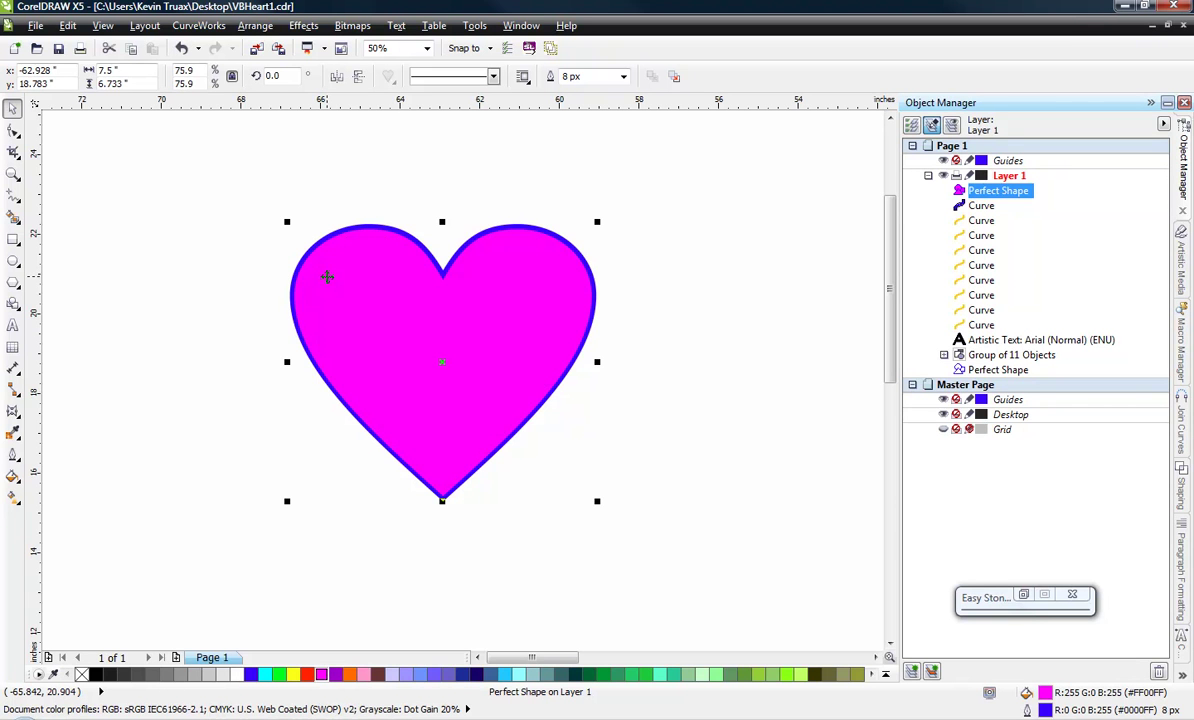
pyautogui.hotkey('ctrl', 'pagedown')
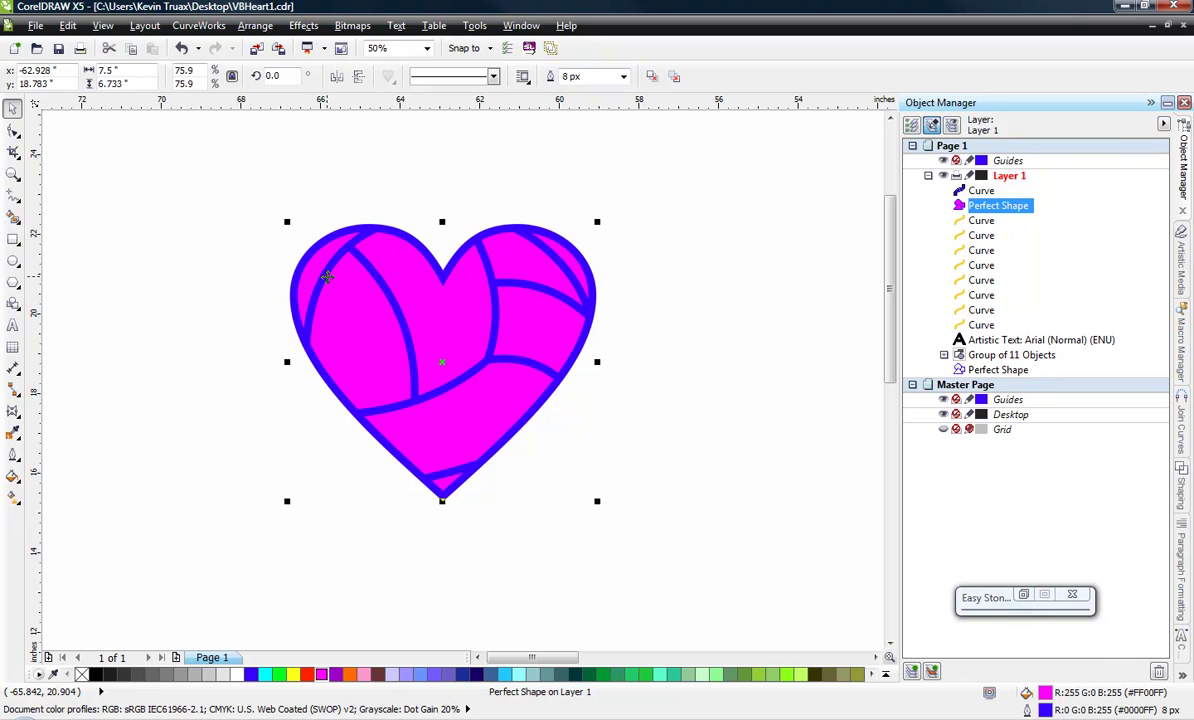
pyautogui.click(209, 286)
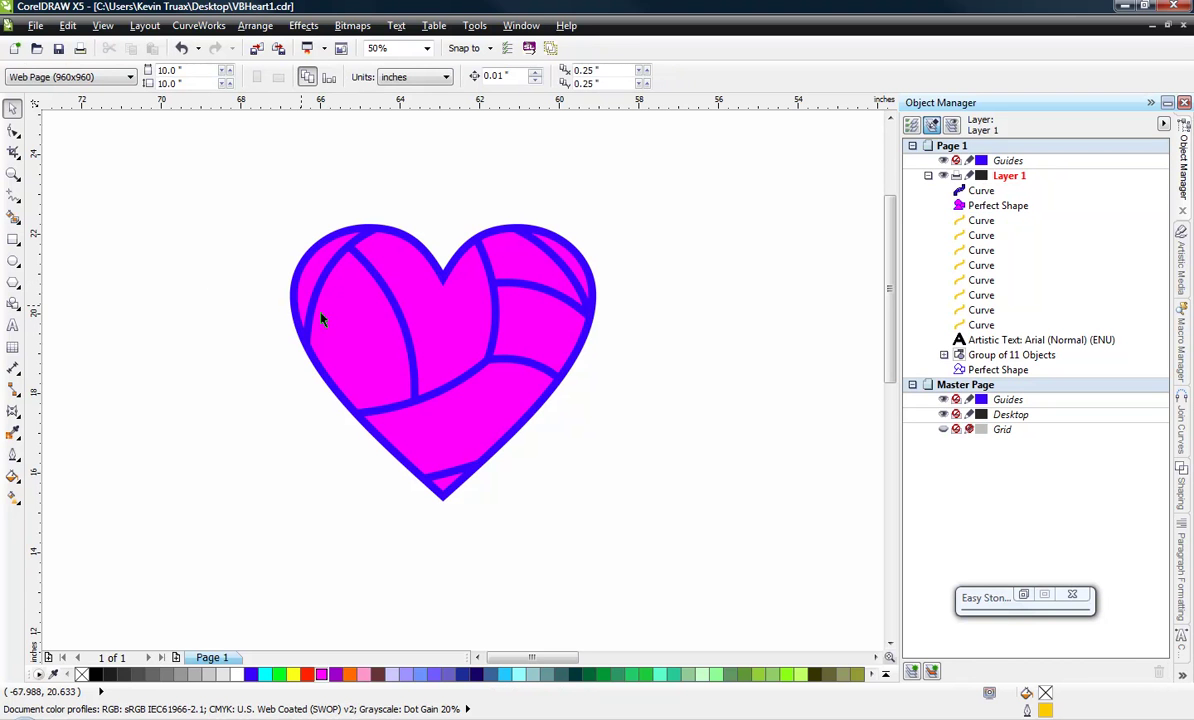
# Use Easy Stone to add a weed box around both heart shapes, and deselect it
pyautogui.moveTo(214, 178); pyautogui.dragTo(666, 556)
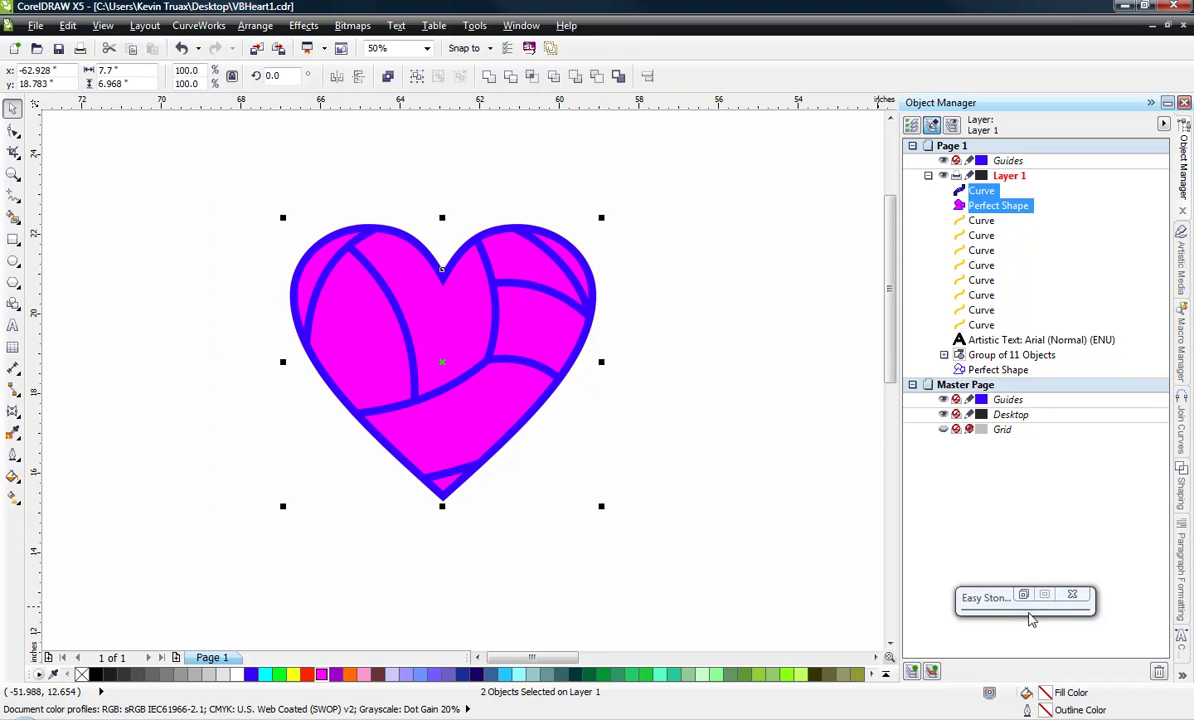
pyautogui.click(1044, 595)
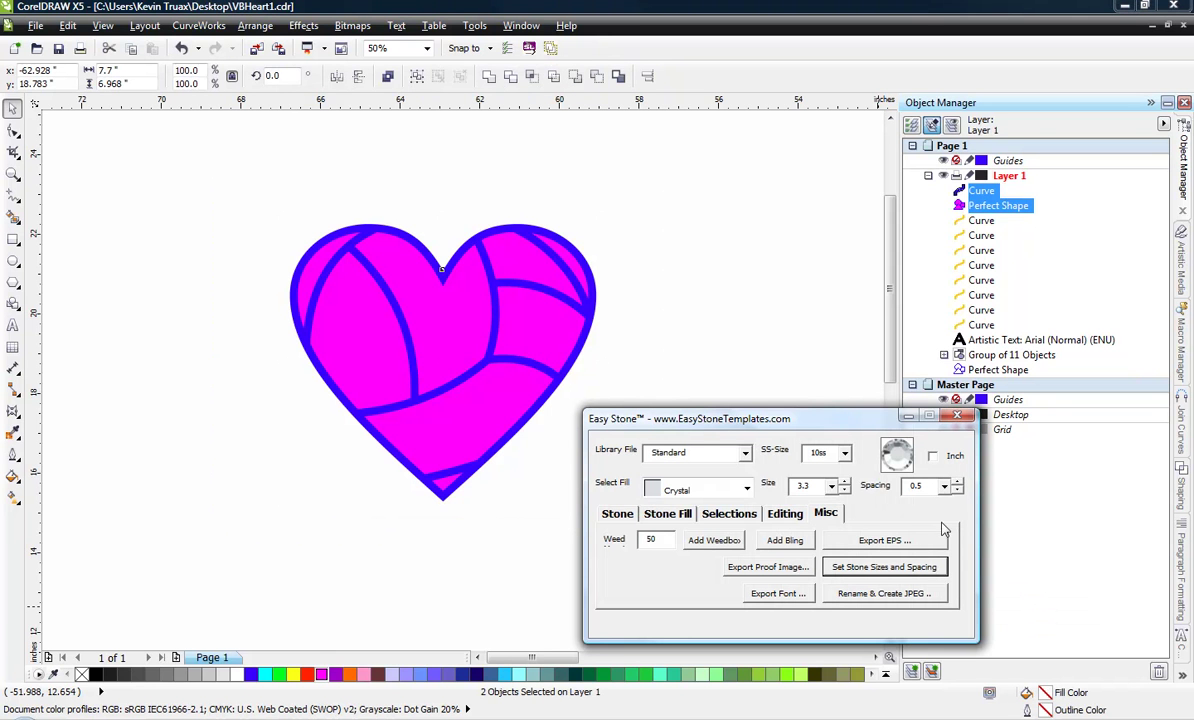
pyautogui.click(828, 513)
pyautogui.click(716, 540)
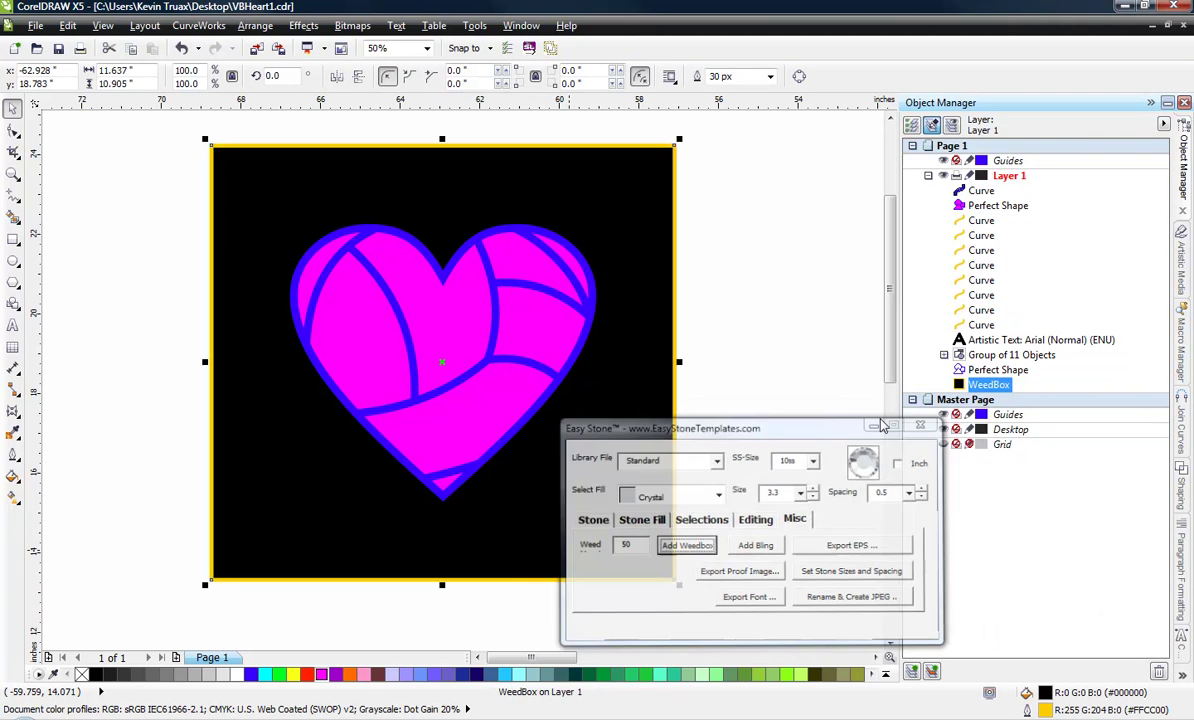
pyautogui.click(717, 389)
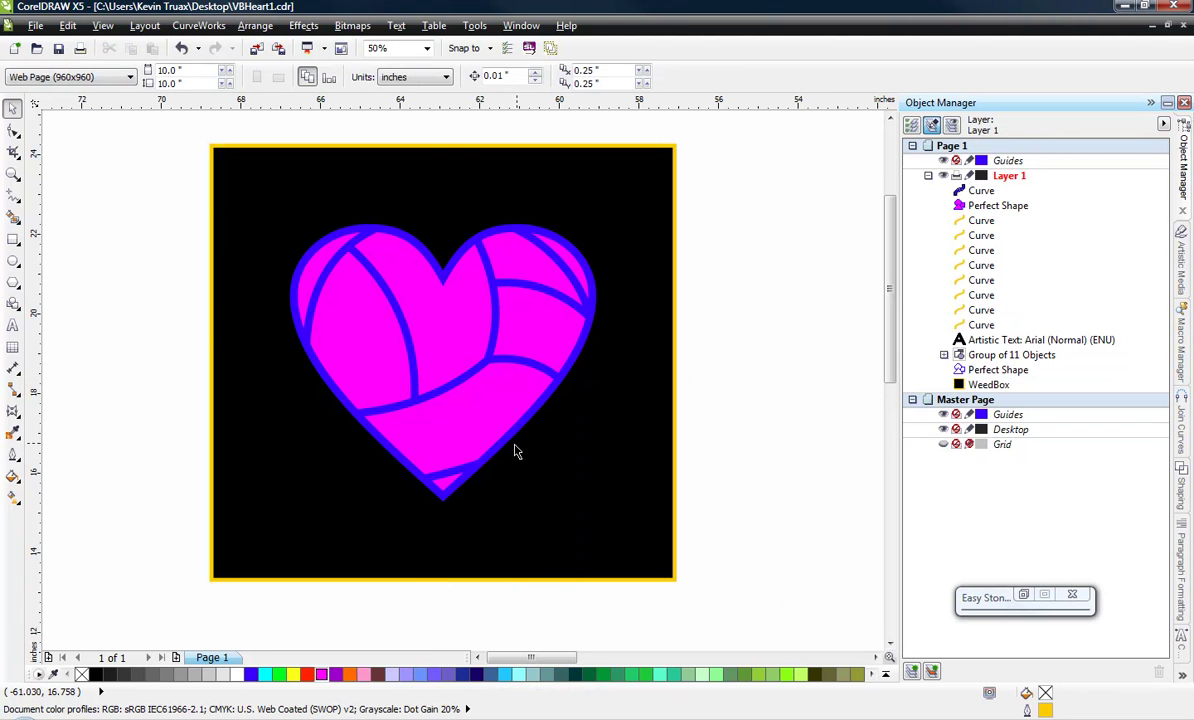
# Recolour the welded volleyball heart outline white and deselect it
pyautogui.click(509, 442)
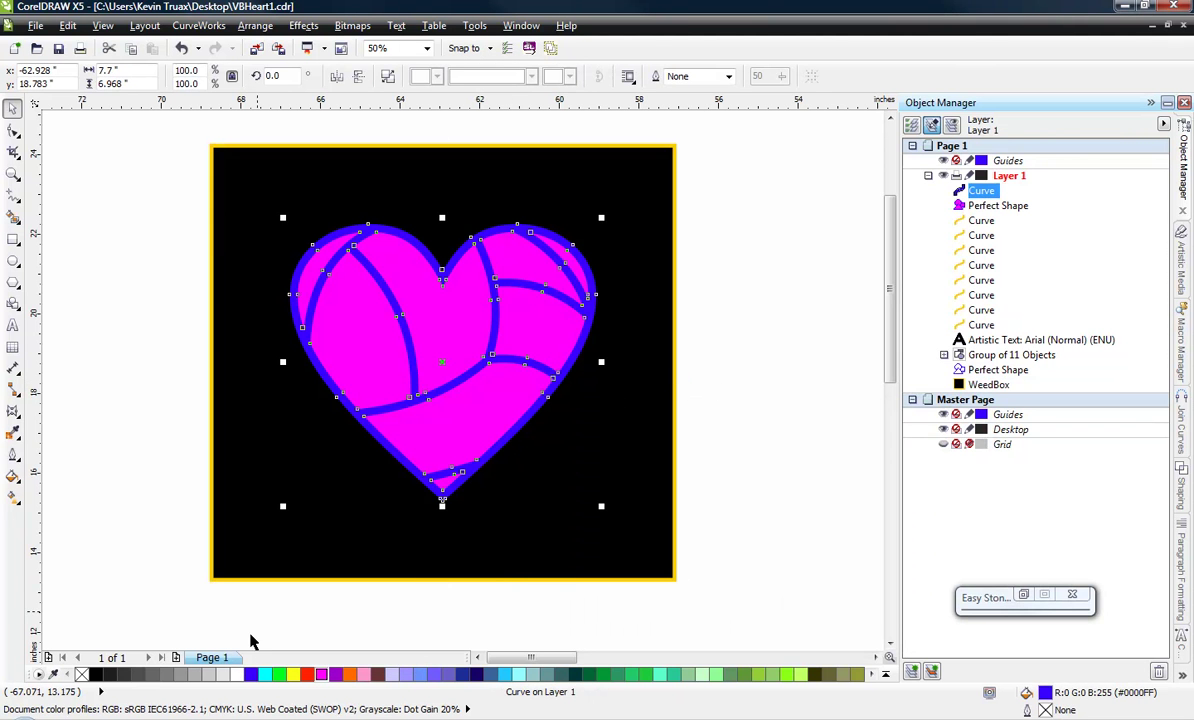
pyautogui.rightClick(237, 674)
pyautogui.click(765, 414)
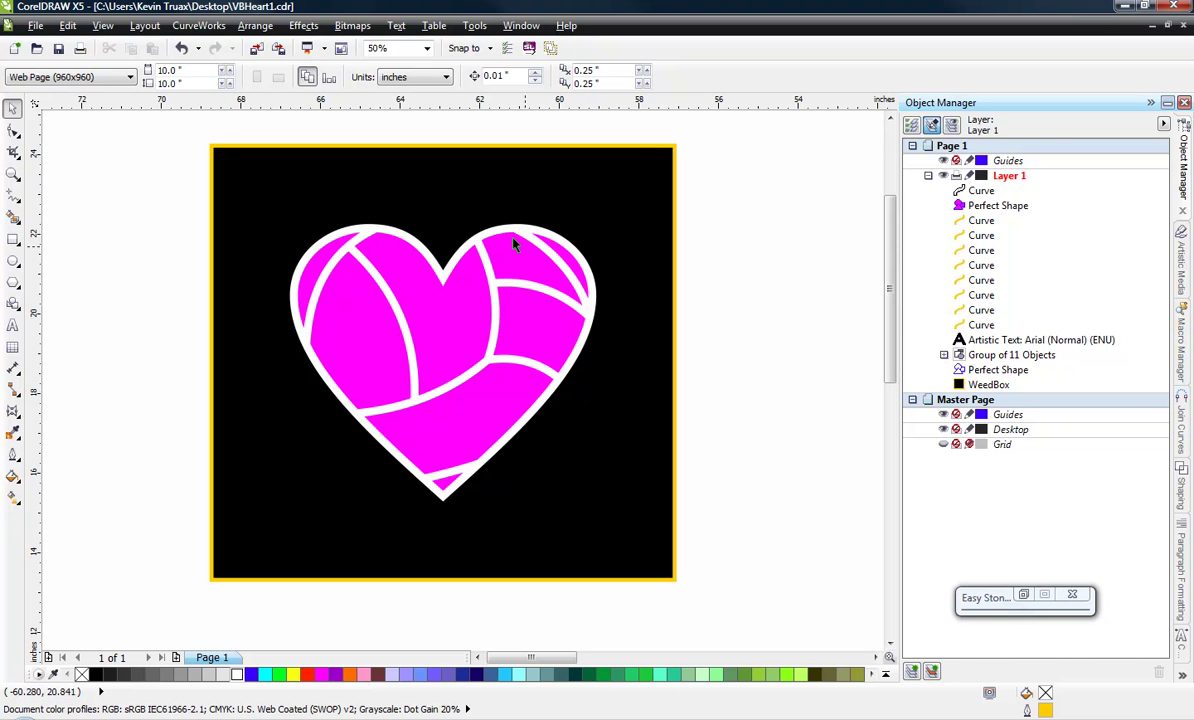
# Shift the white volleyball outline off the magenta heart to inspect the shape beneath, undo the move and deselect
pyautogui.click(437, 393)
pyautogui.moveTo(437, 393); pyautogui.dragTo(631, 448)
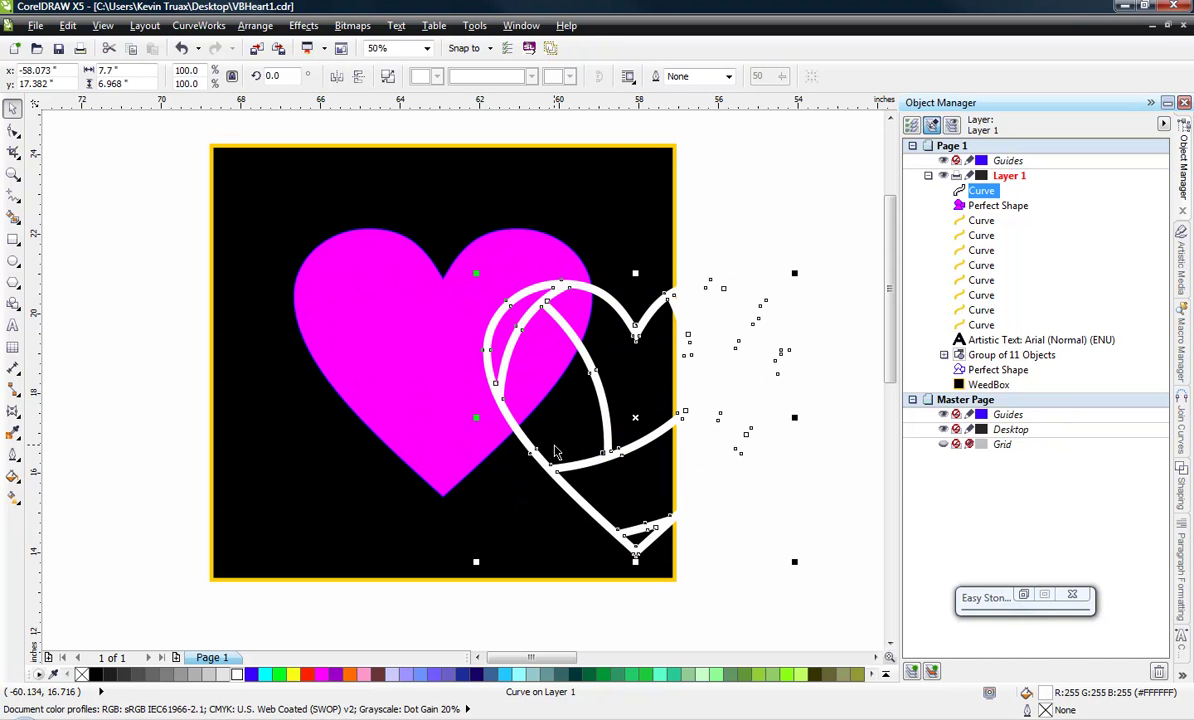
pyautogui.press('p')
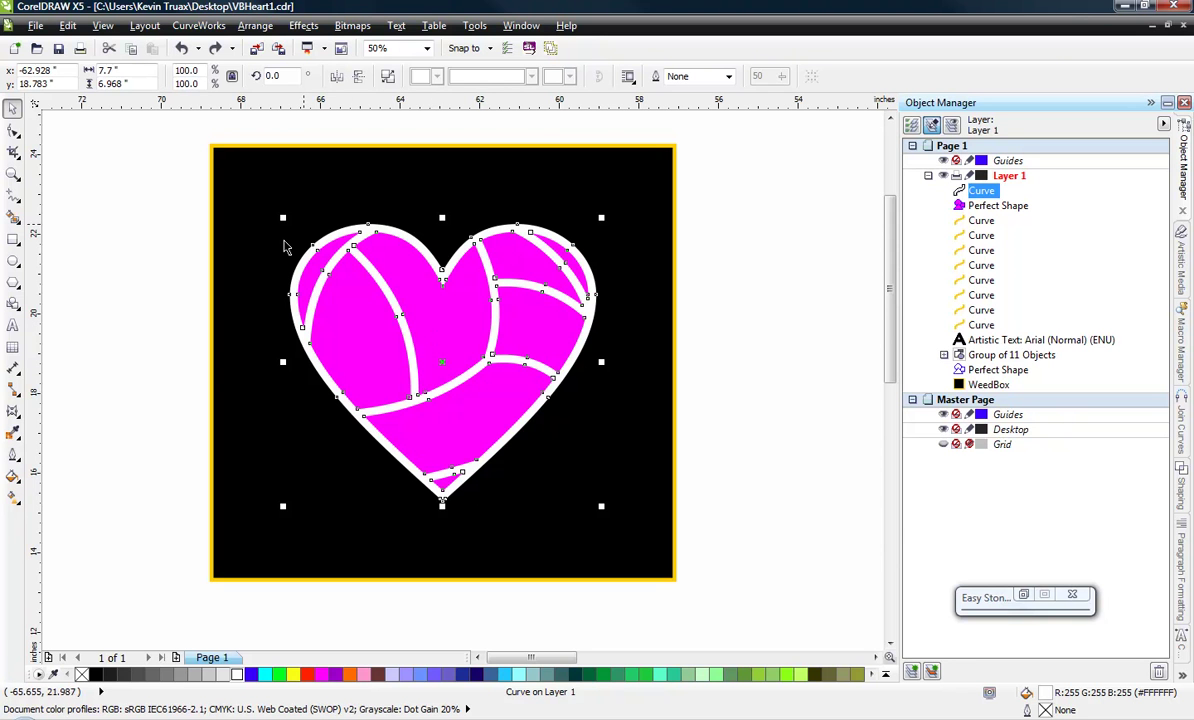
pyautogui.click(813, 306)
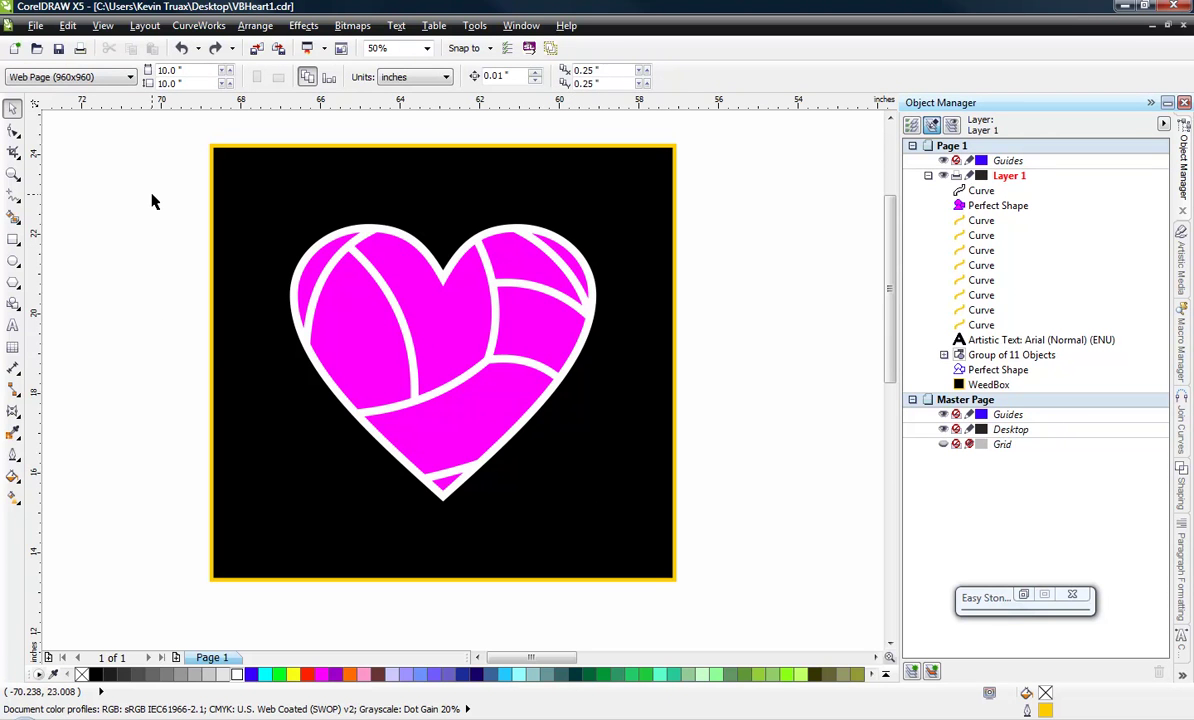
# Copy the white outline and magenta heart, switch to DRAWings PRO, paste them into a new graphic with no fabric, and deselect them
pyautogui.moveTo(149, 200); pyautogui.dragTo(638, 547)
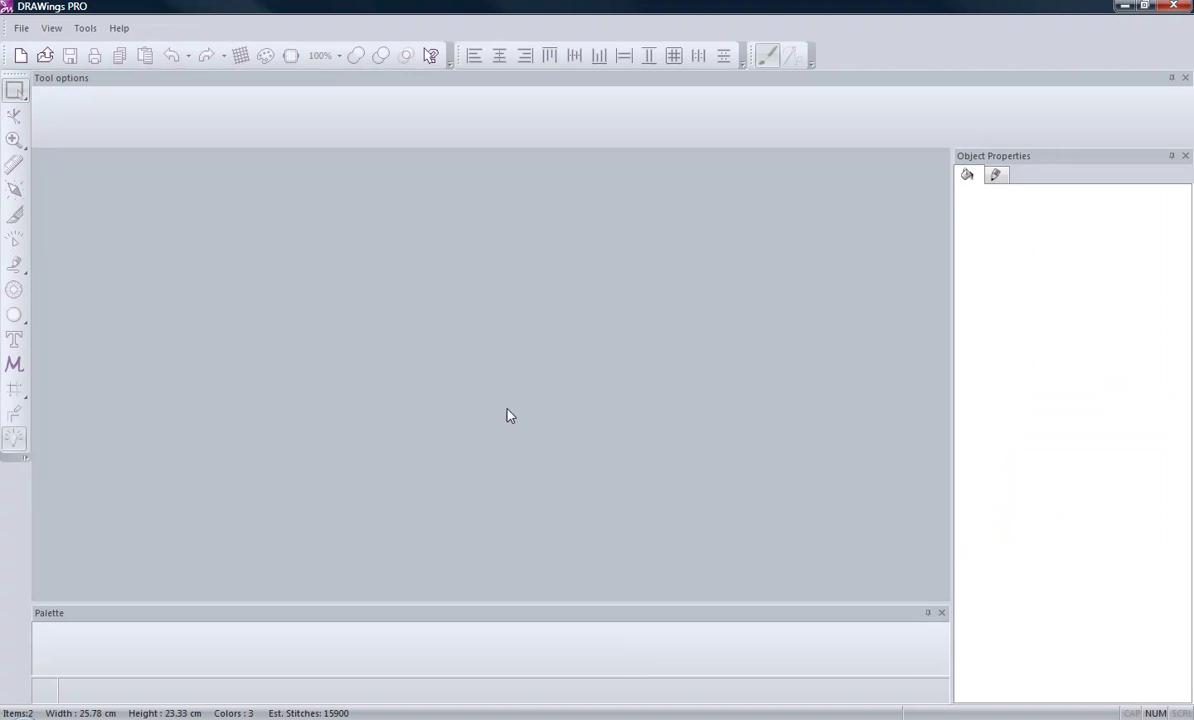
pyautogui.click(21, 27)
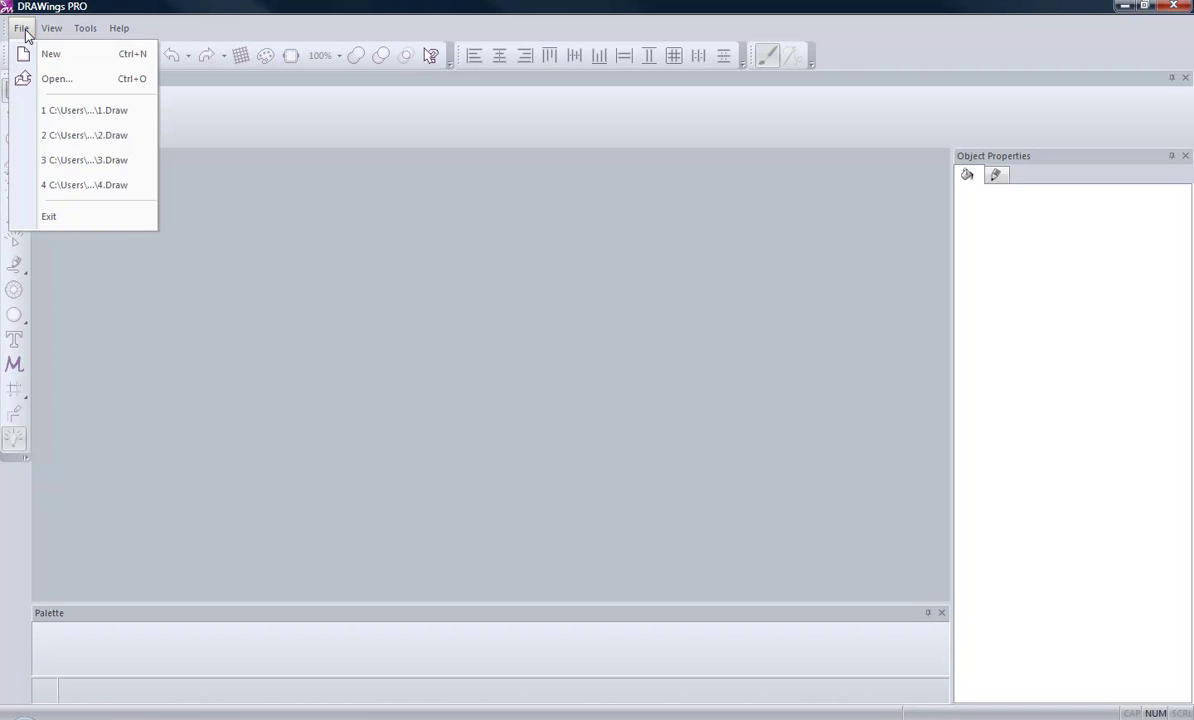
pyautogui.click(47, 53)
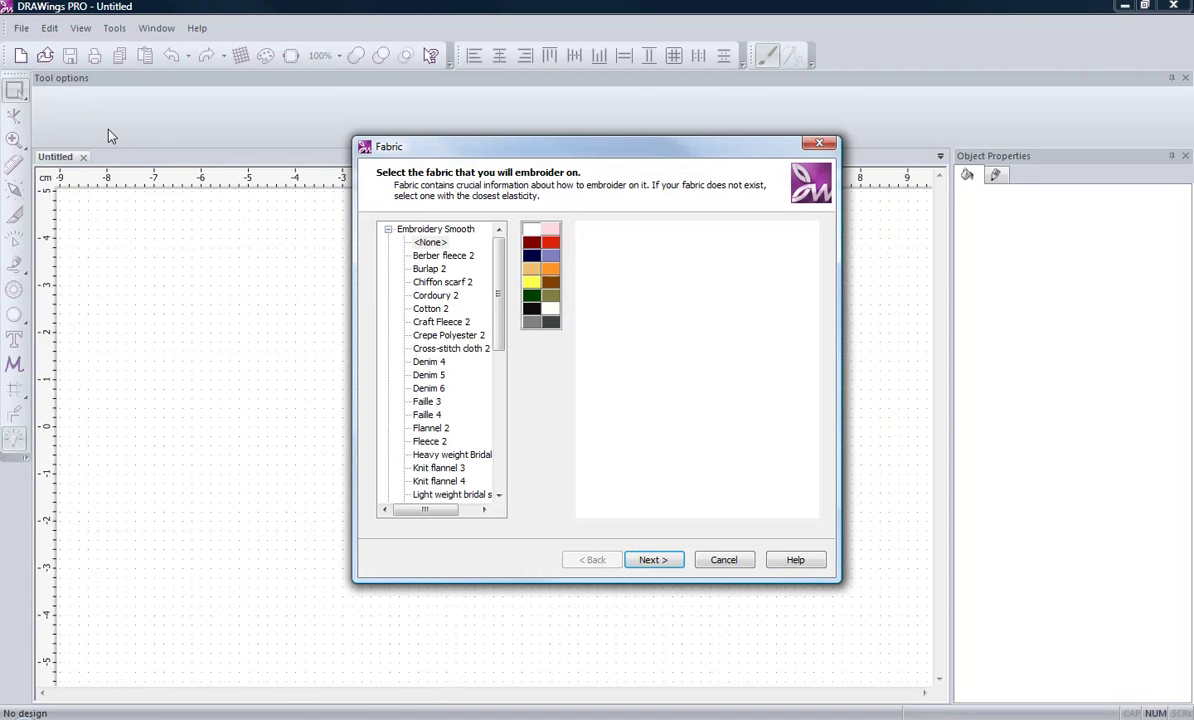
pyautogui.click(671, 565)
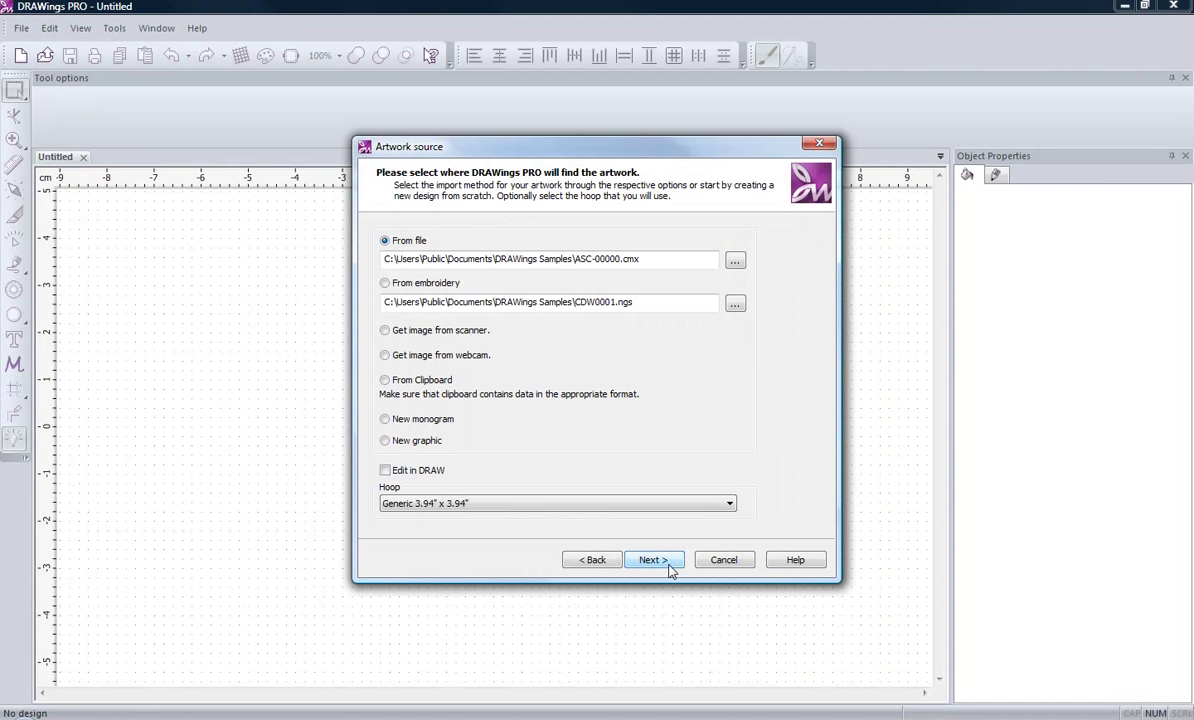
pyautogui.click(386, 442)
pyautogui.click(648, 560)
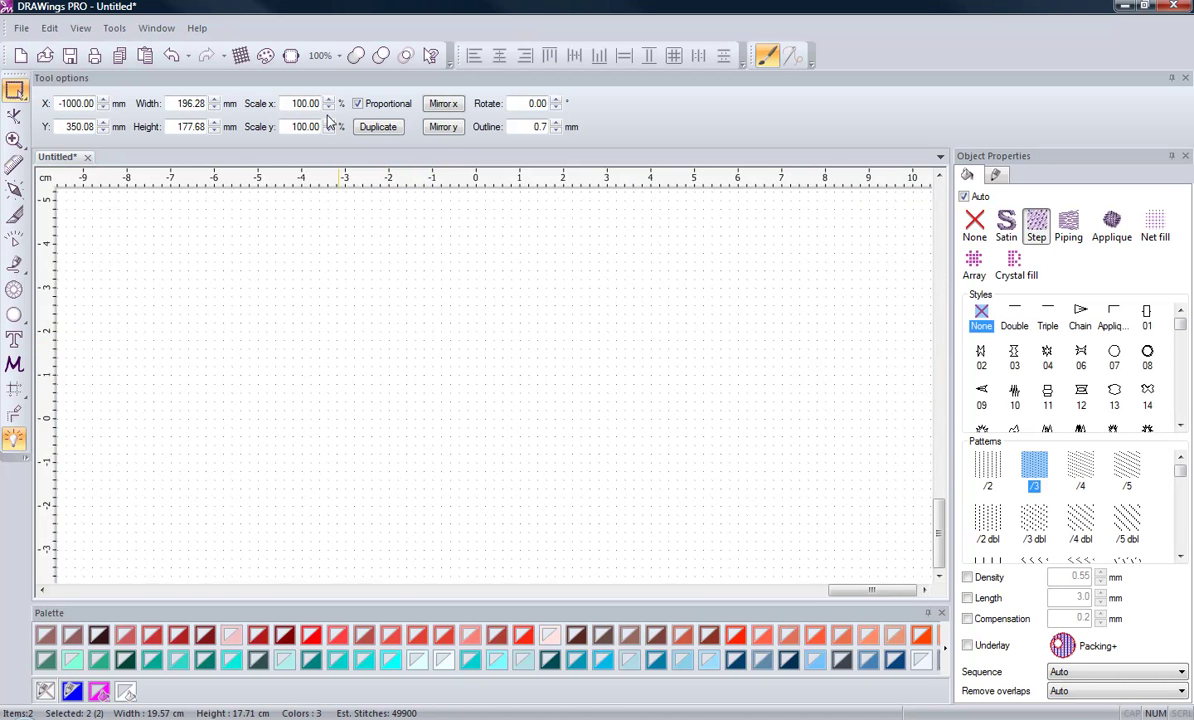
pyautogui.click(320, 55)
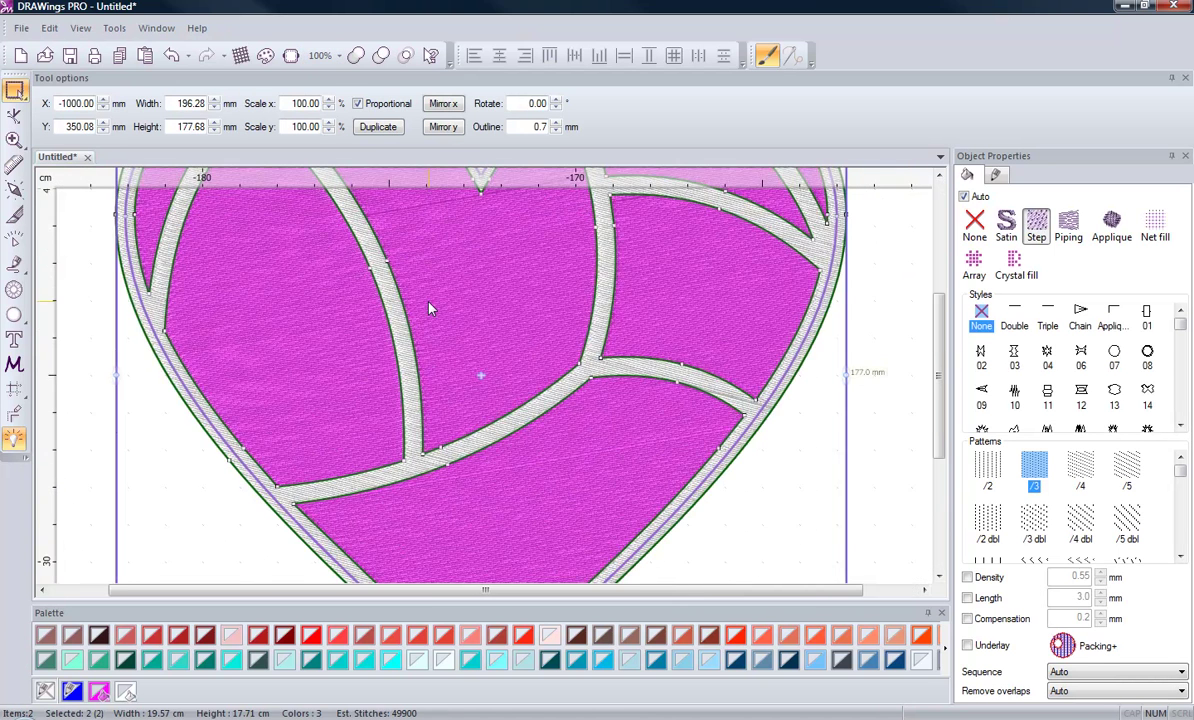
pyautogui.scroll(-3, 430, 308)
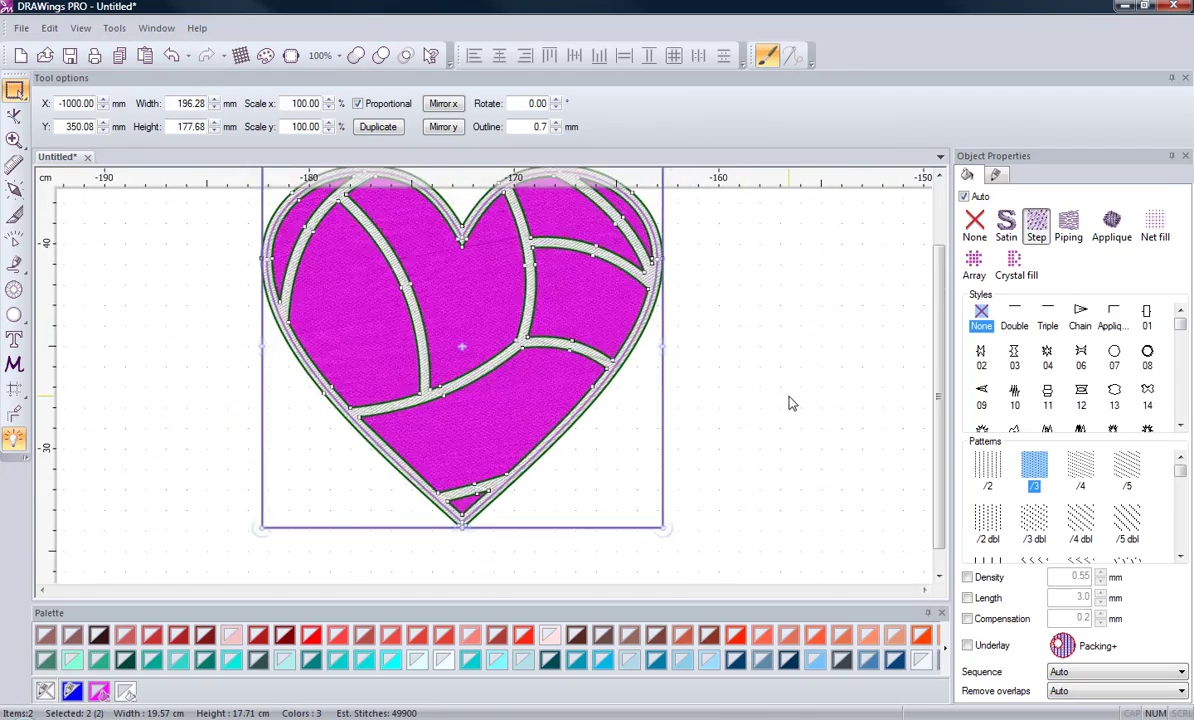
pyautogui.click(788, 403)
# Set the fill stitch of the grouped heart artwork to Satin and deselect it
pyautogui.scroll(-1, 485, 352)
pyautogui.scroll(2, 451, 300)
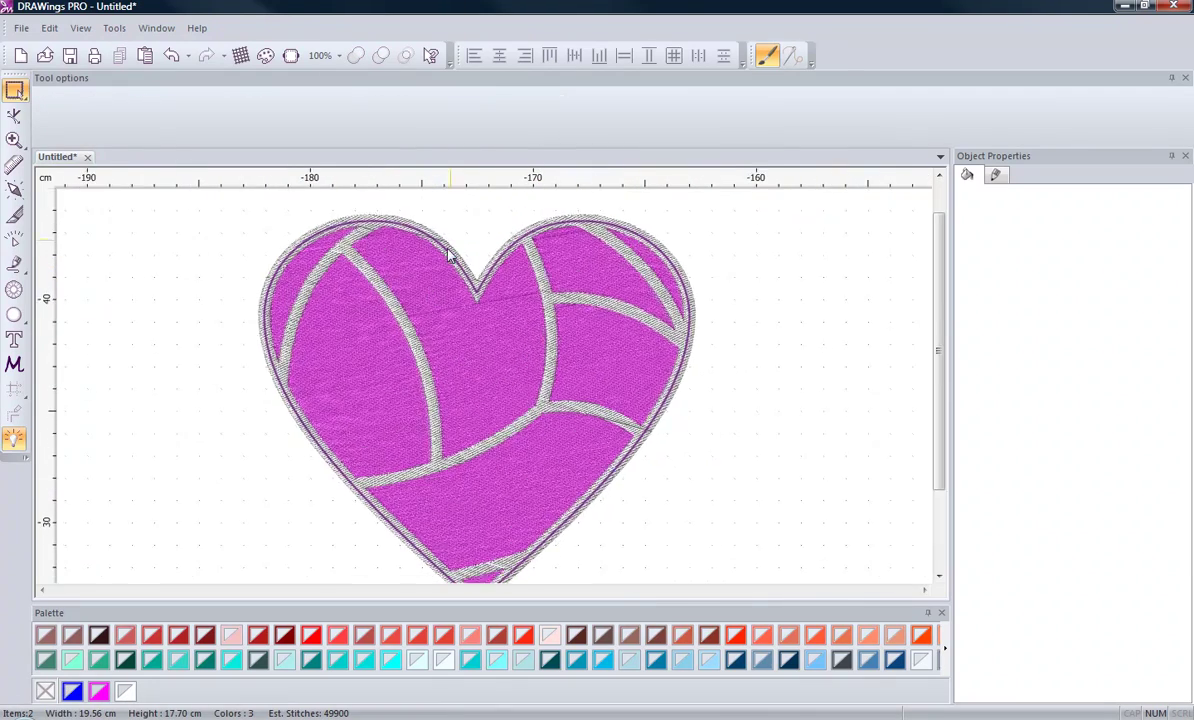
pyautogui.scroll(3, 315, 255)
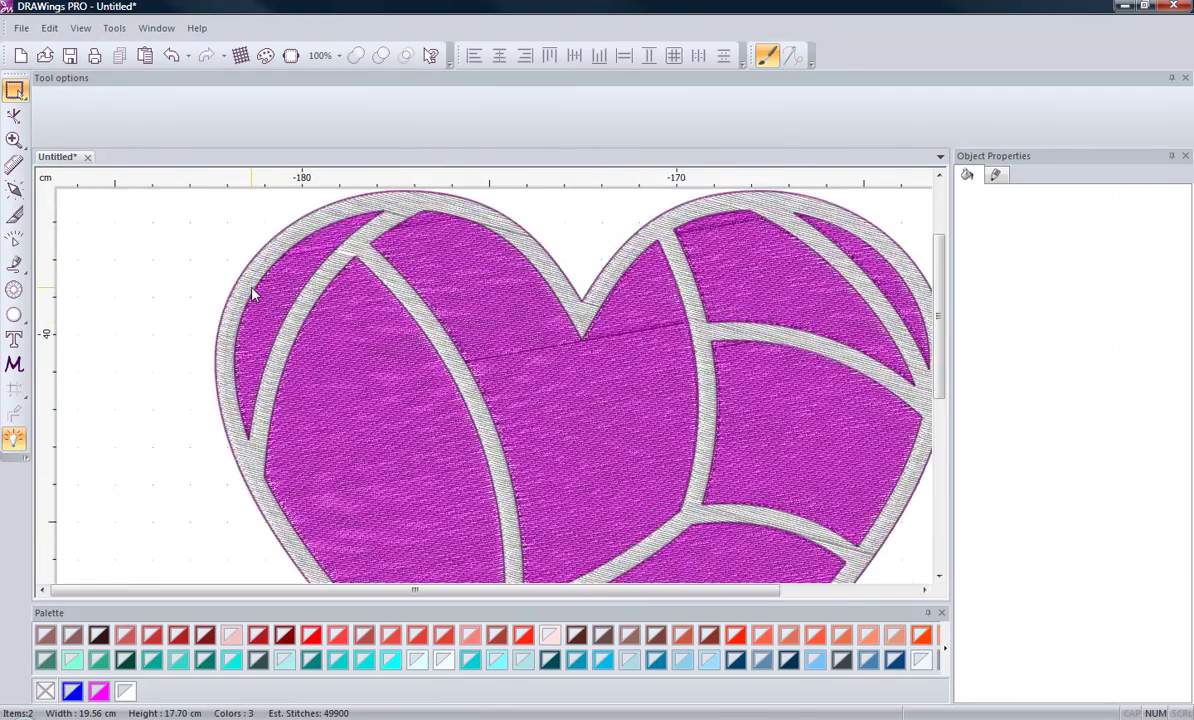
pyautogui.click(238, 295)
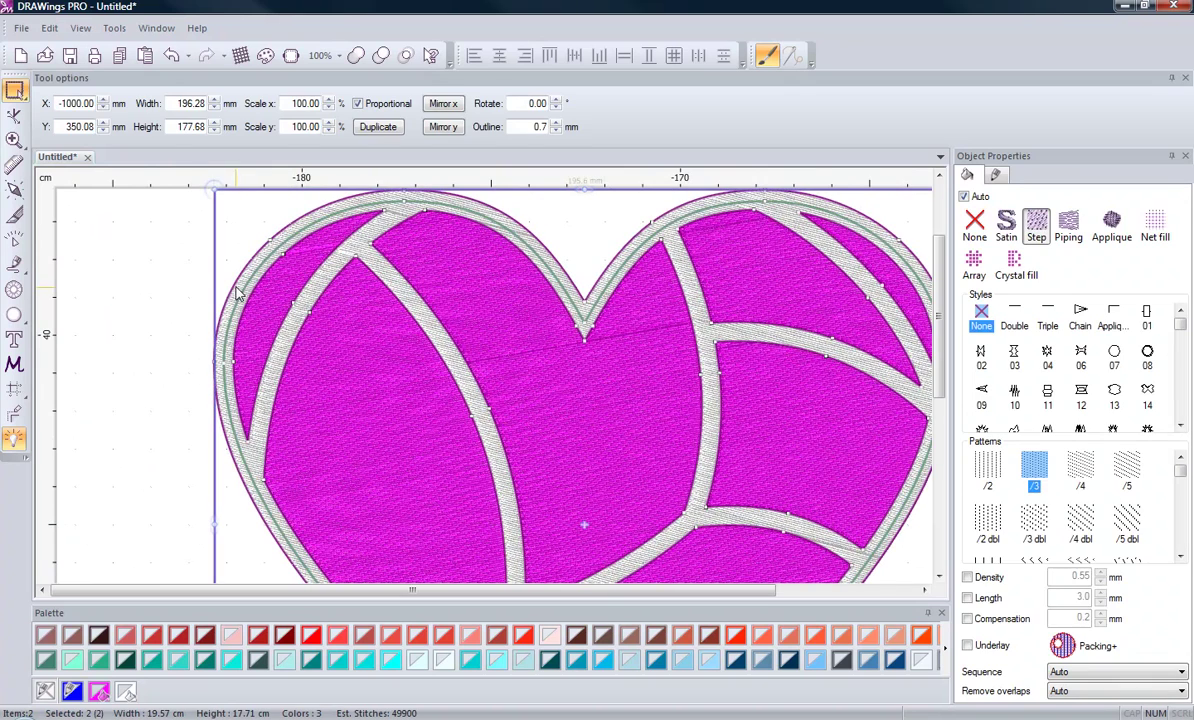
pyautogui.click(1006, 225)
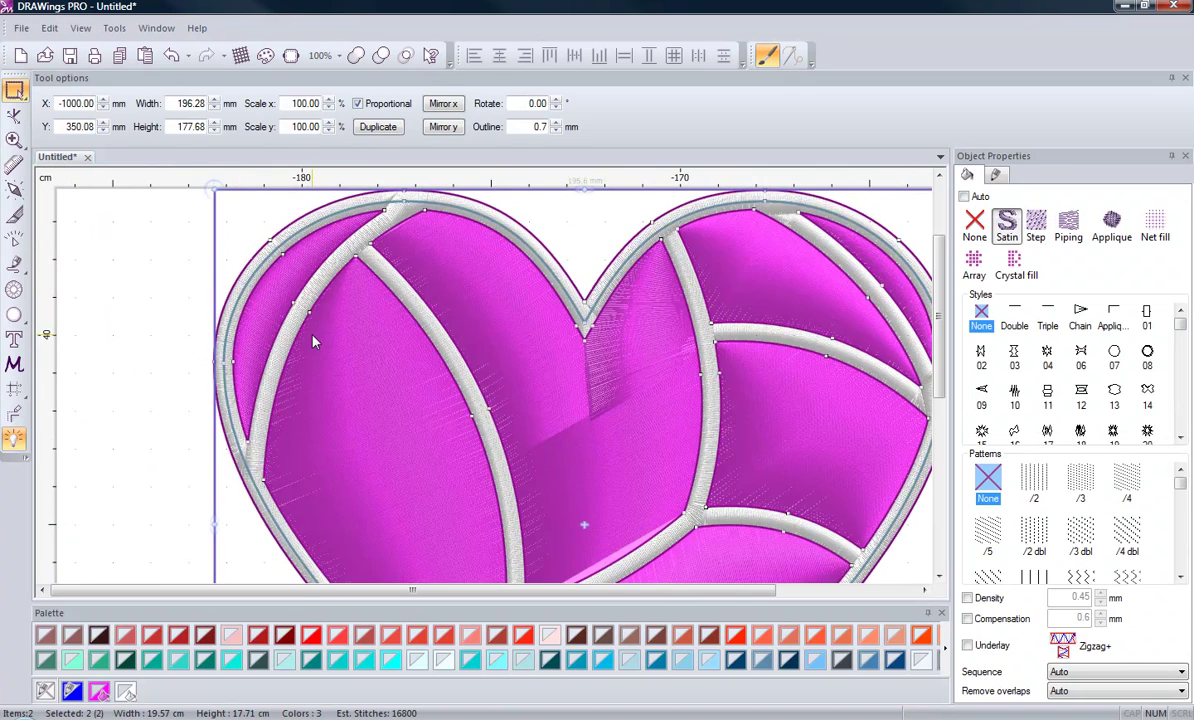
pyautogui.click(181, 333)
# Ungroup the heart artwork, set the magenta heart's fill to Applique, and deselect it
pyautogui.click(378, 344)
pyautogui.rightClick(378, 344)
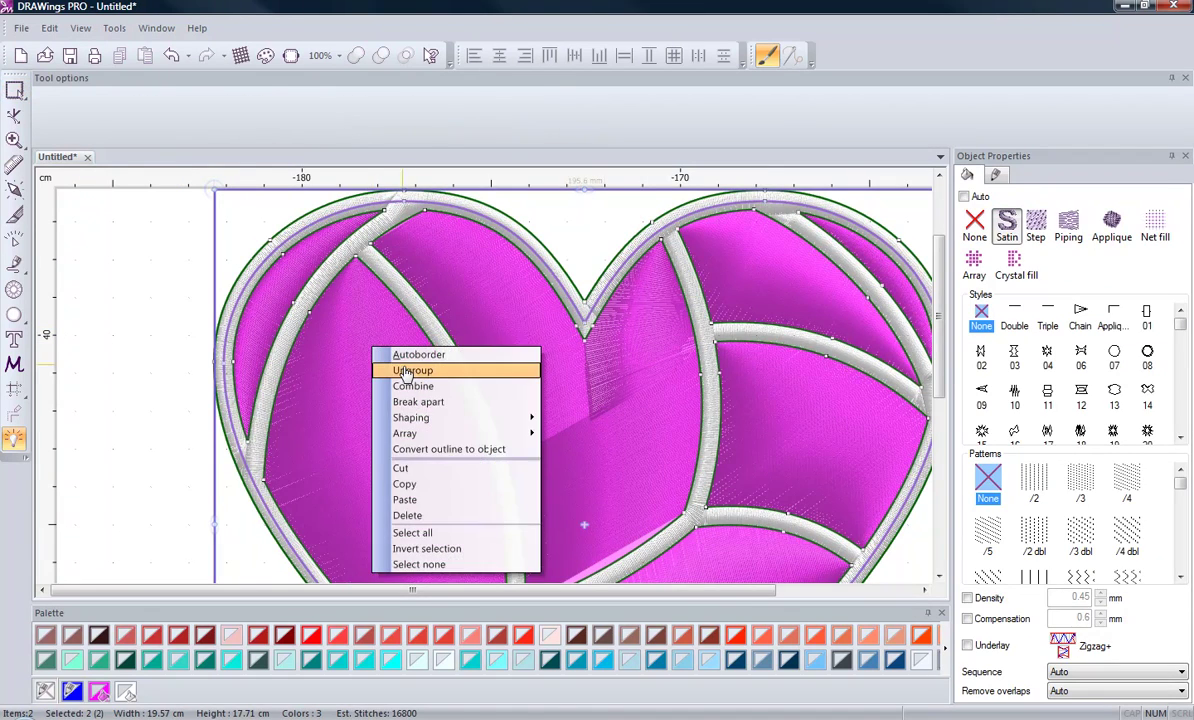
pyautogui.click(407, 371)
pyautogui.click(383, 416)
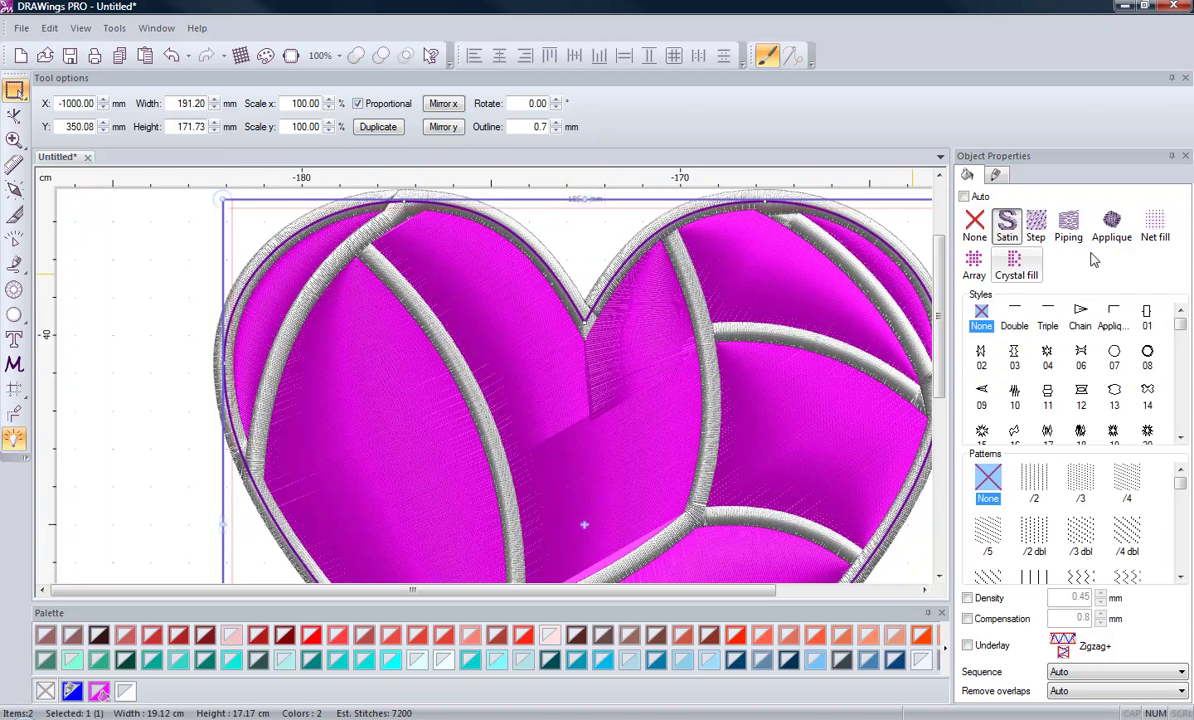
pyautogui.click(1110, 228)
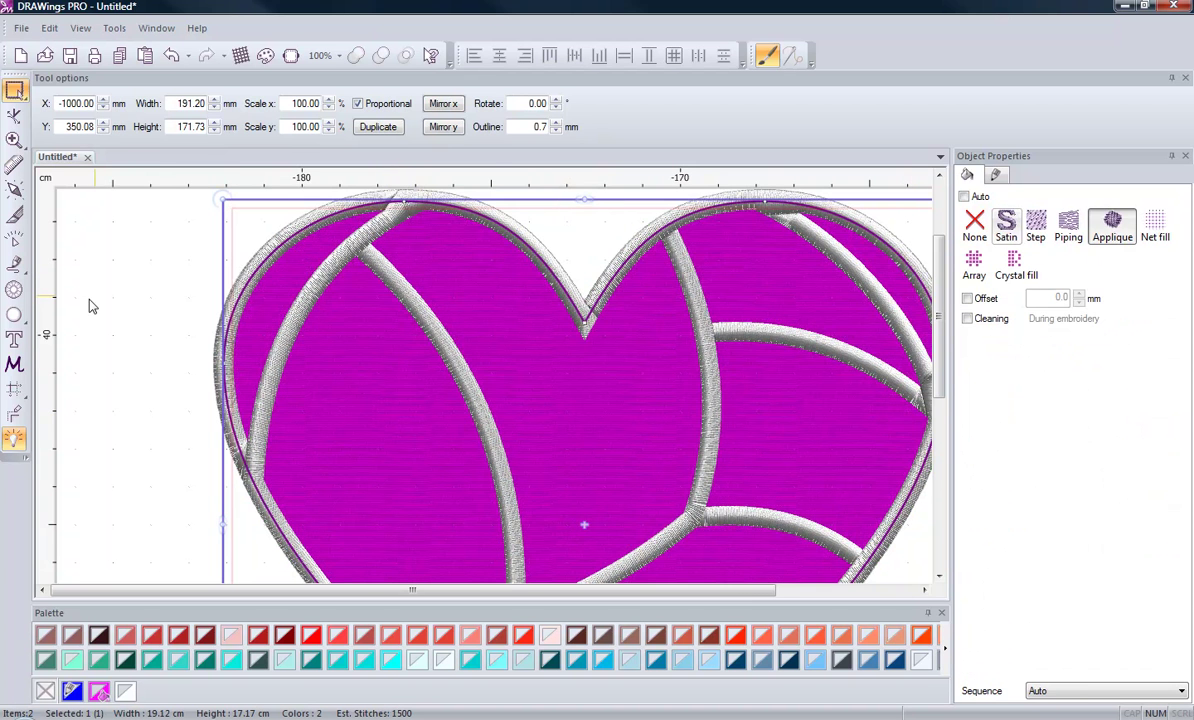
pyautogui.click(117, 307)
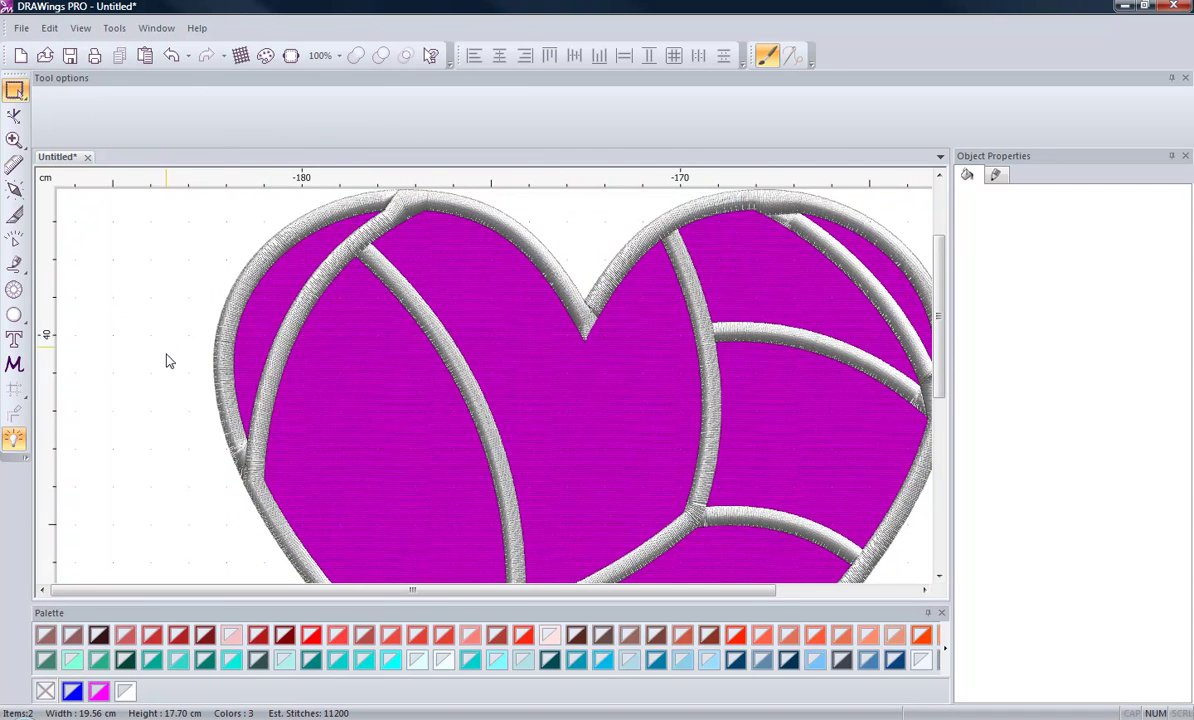
# Divide the satin outline with a line across the junction where the curved seam meets the border atop the left lobe
pyautogui.scroll(-1, 256, 235)
pyautogui.scroll(3, 352, 192)
pyautogui.scroll(2, 397, 238)
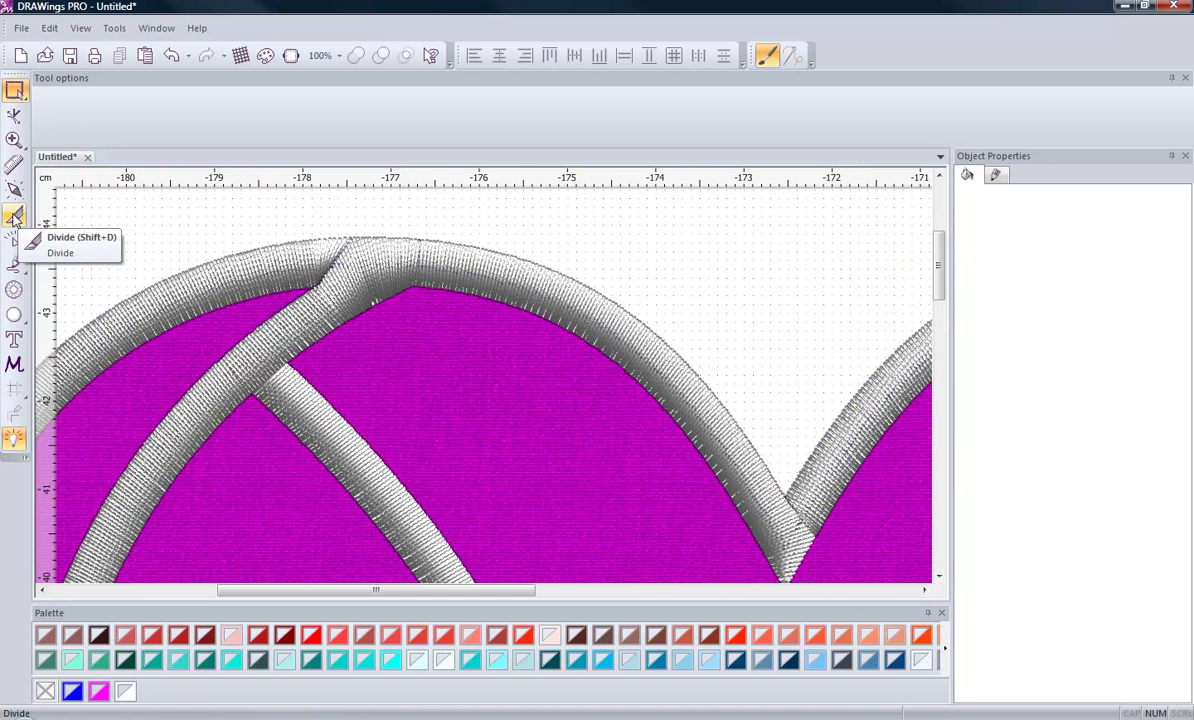
pyautogui.click(14, 216)
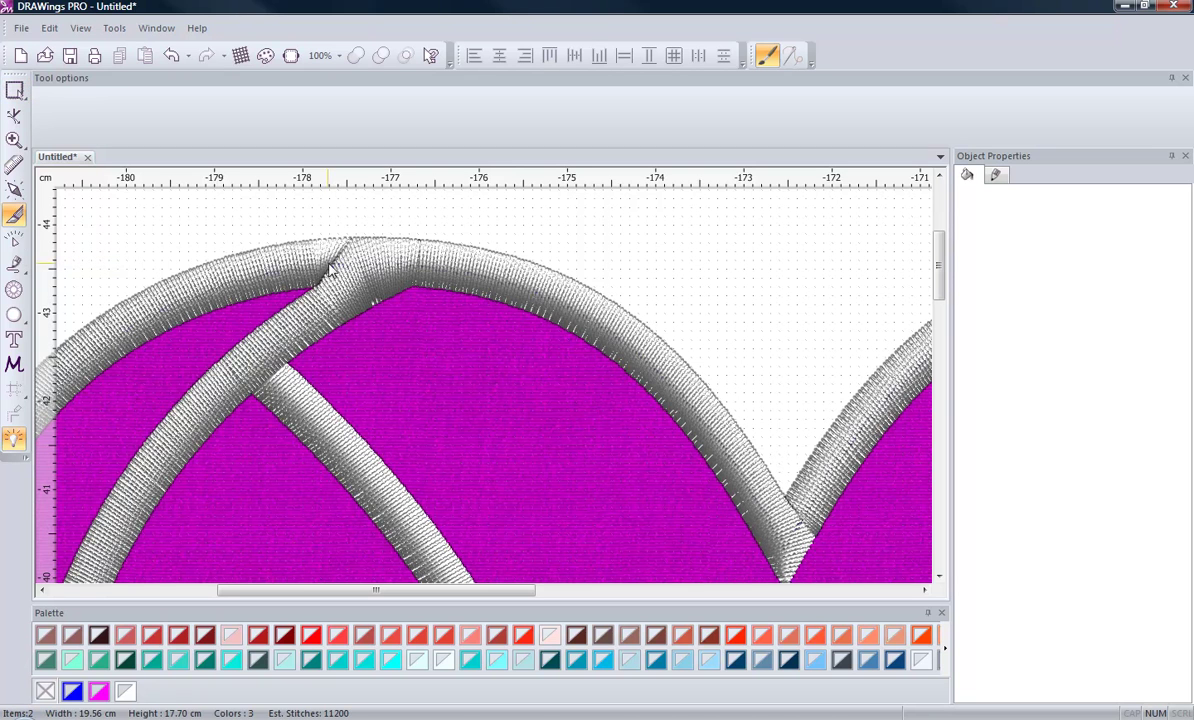
pyautogui.click(311, 284)
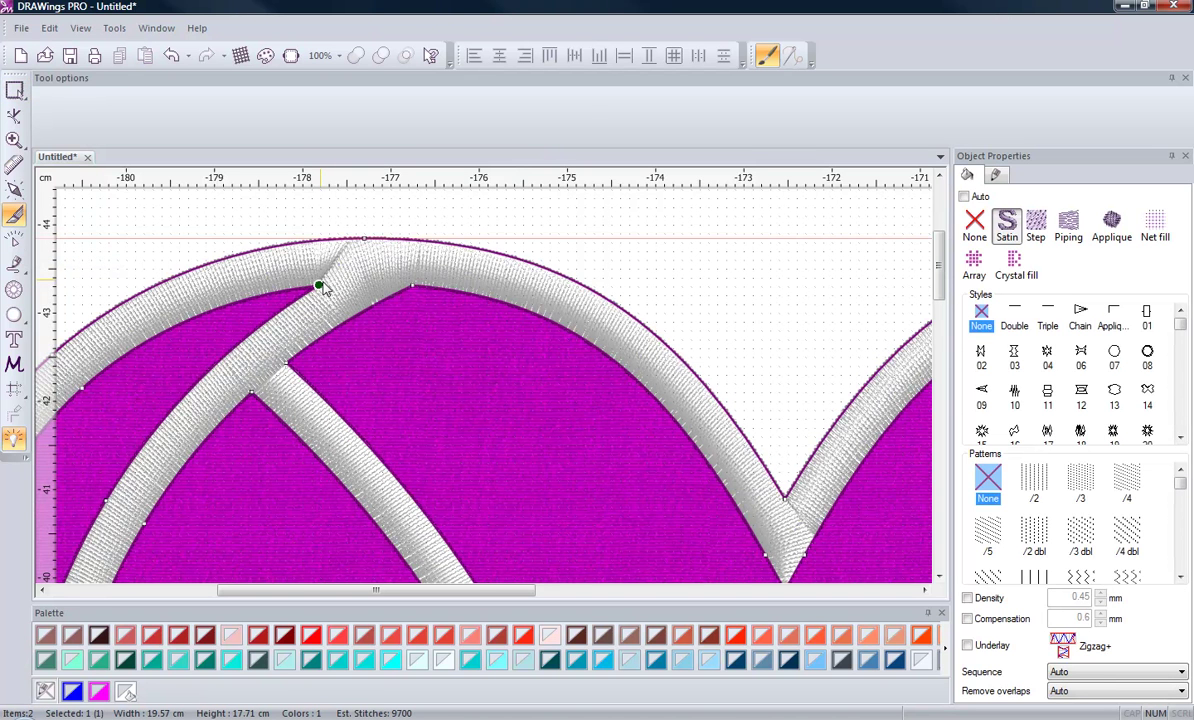
pyautogui.moveTo(320, 288); pyautogui.dragTo(387, 263)
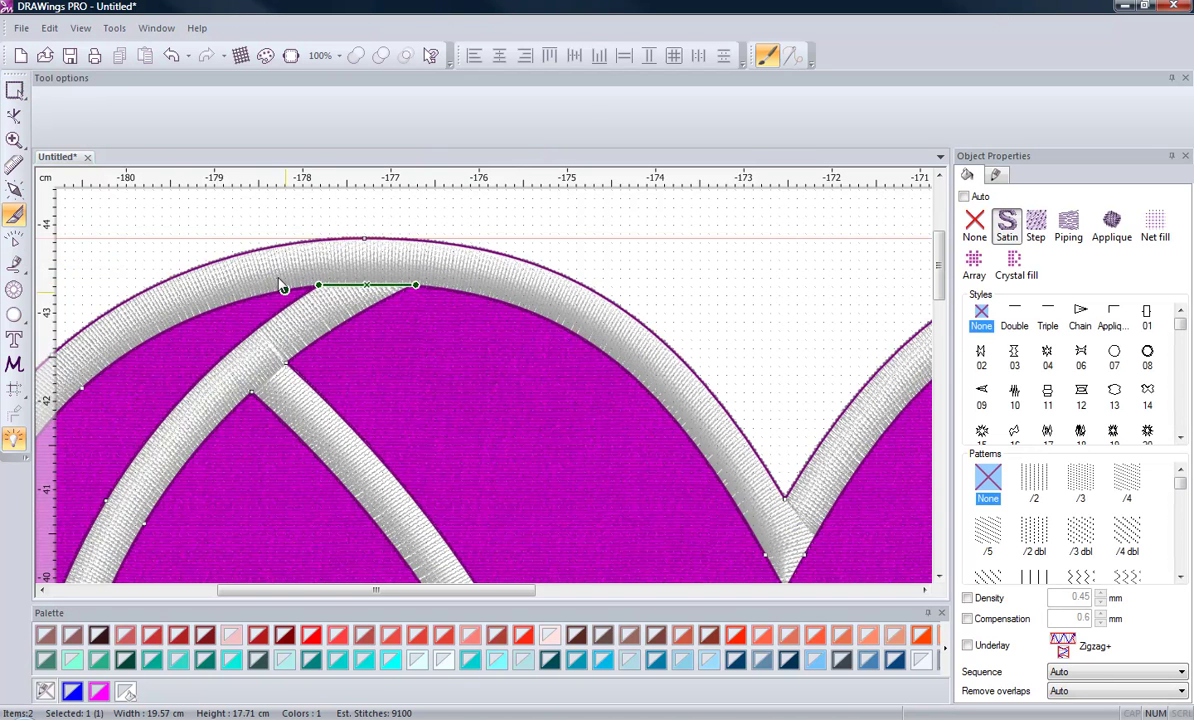
# Divide the satin outline with a vertical line through the cleft between the heart's lobes, joining its outer and inner corner nodes
pyautogui.scroll(-1, 290, 260)
pyautogui.scroll(-2, 290, 260)
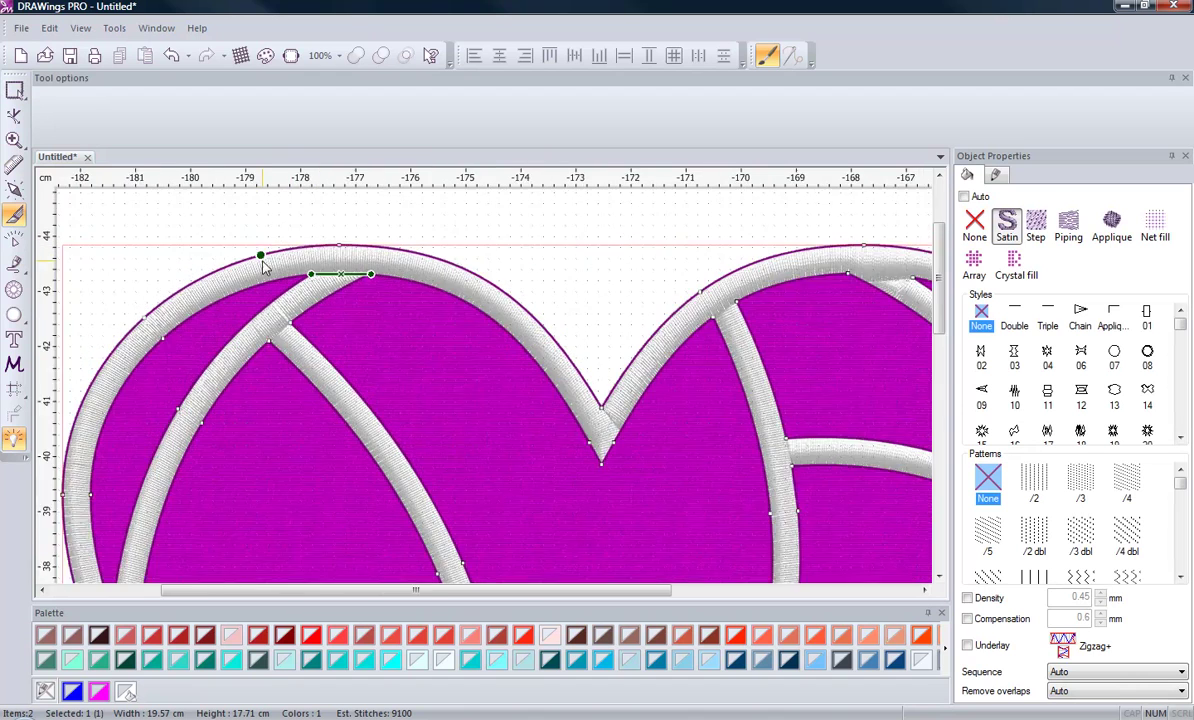
pyautogui.scroll(2, 563, 420)
pyautogui.scroll(3, 575, 430)
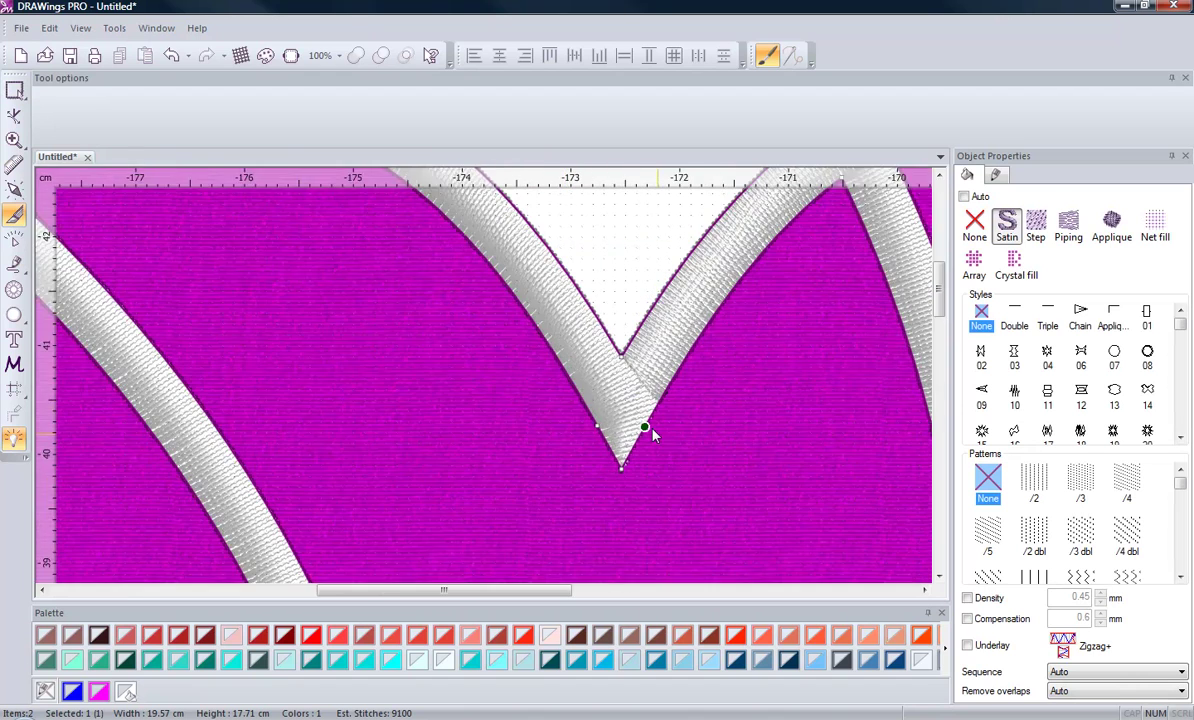
pyautogui.moveTo(620, 352); pyautogui.dragTo(619, 471)
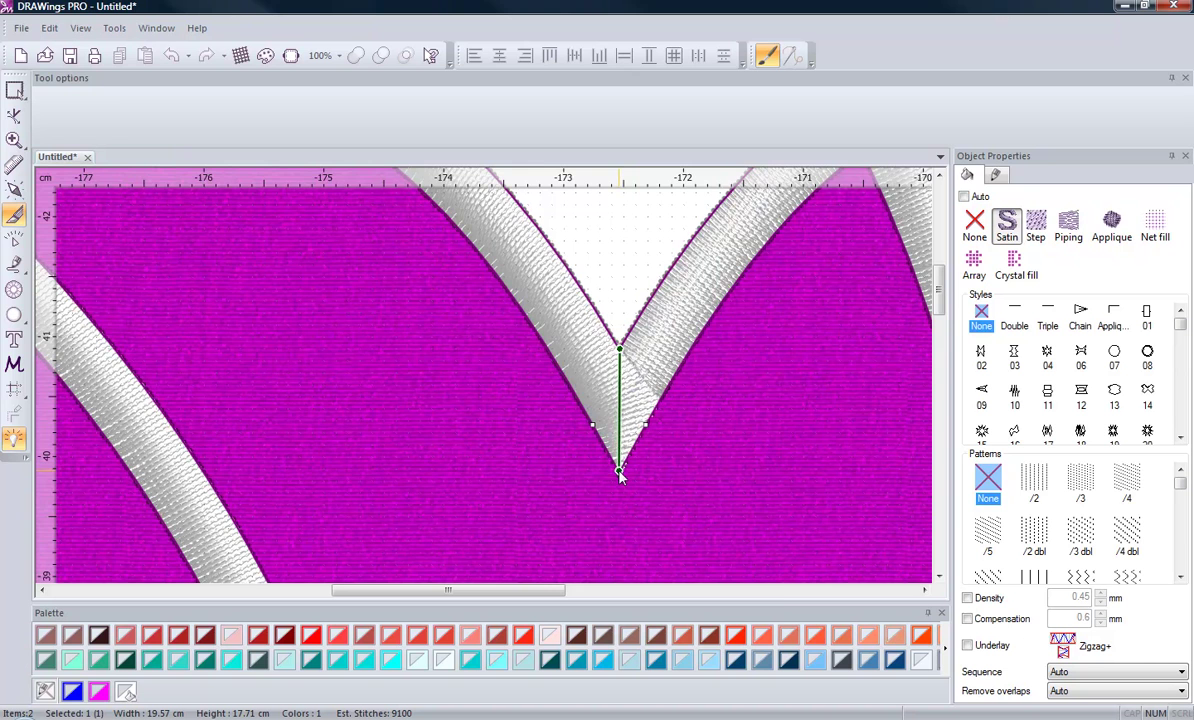
pyautogui.scroll(-4, 661, 333)
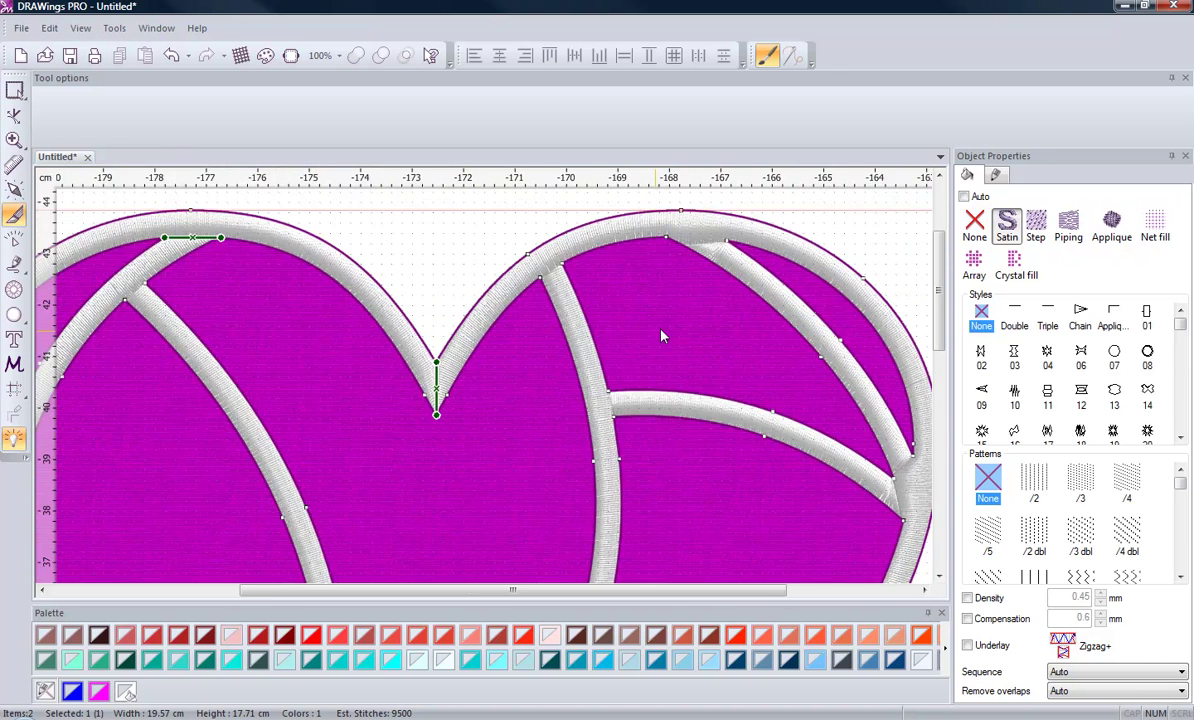
# Divide the satin outline across the seam junction atop the right lobe, shift the line's inner end slightly off its node, and deselect
pyautogui.scroll(2, 712, 246)
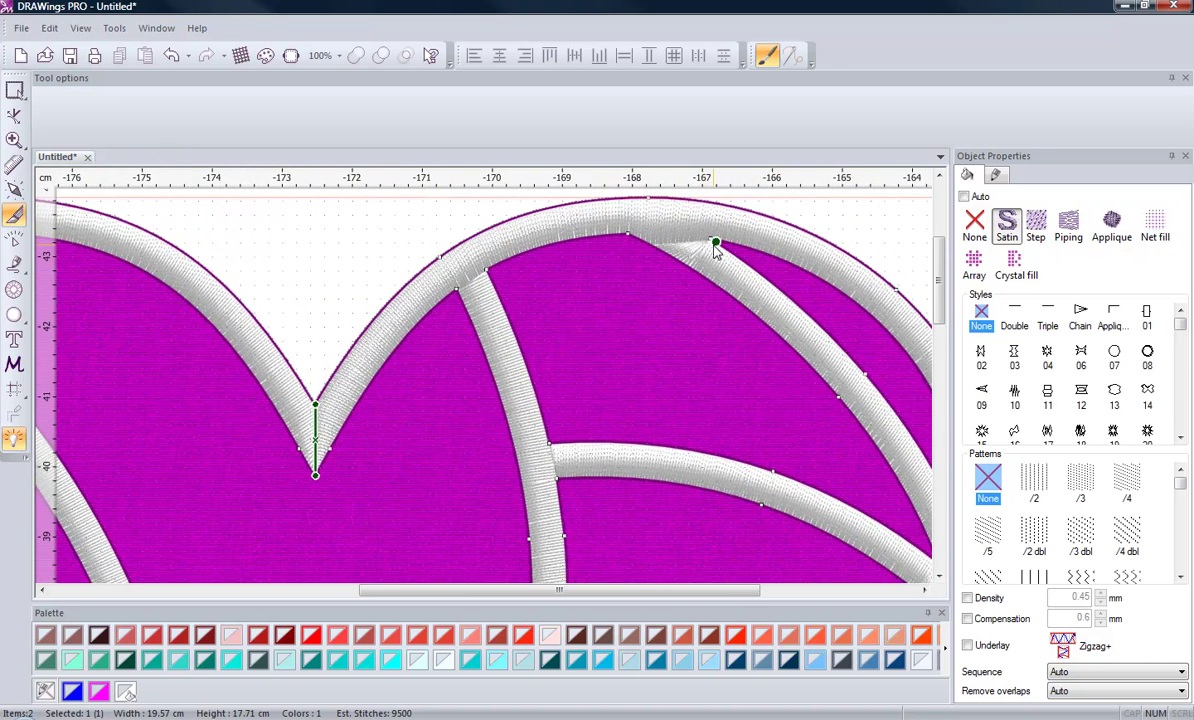
pyautogui.moveTo(711, 242); pyautogui.dragTo(626, 236)
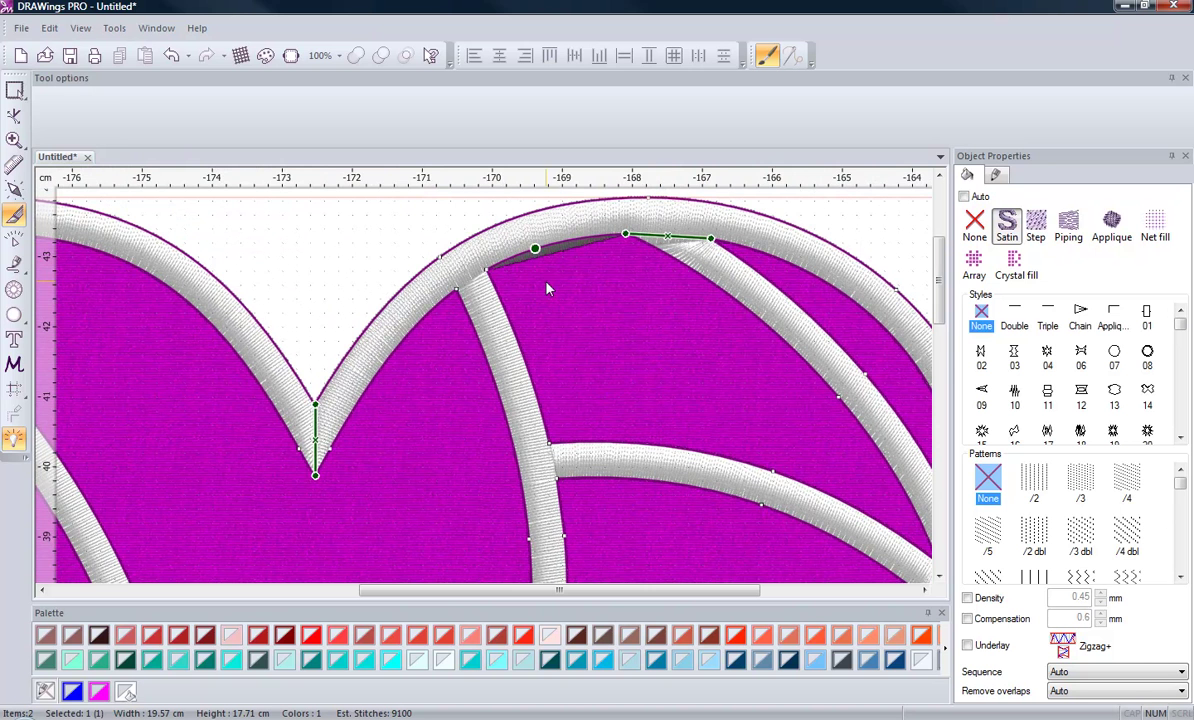
pyautogui.scroll(1, 666, 258)
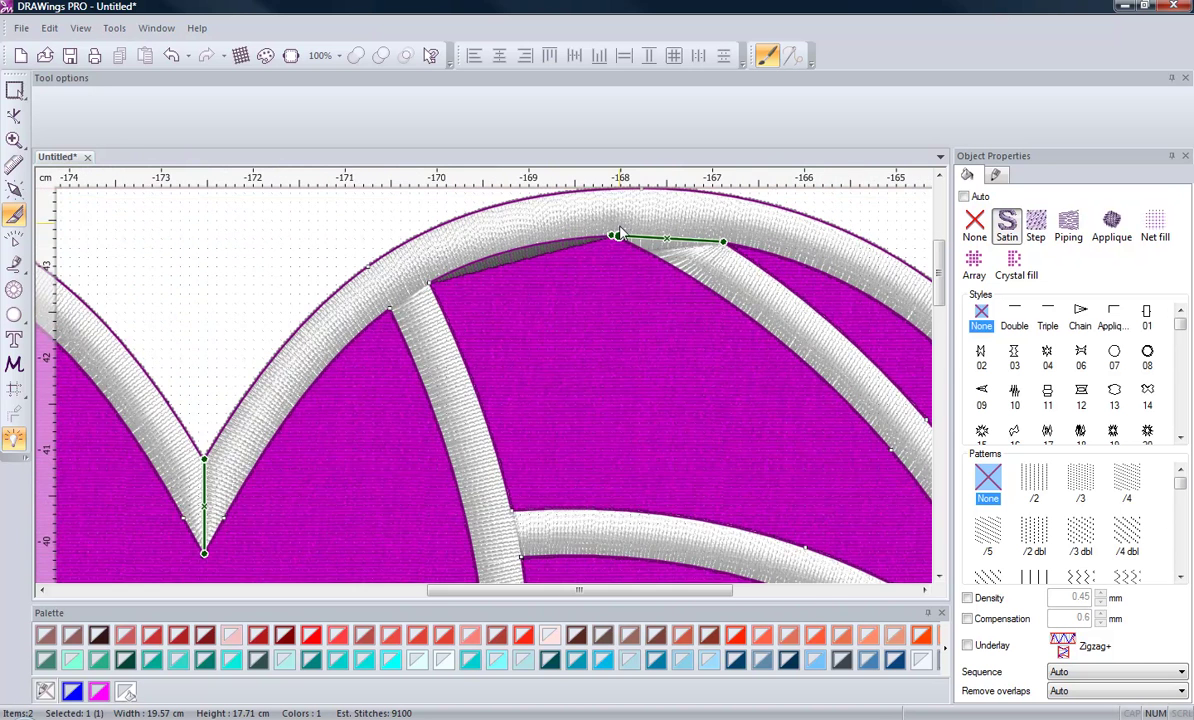
pyautogui.moveTo(619, 240); pyautogui.dragTo(624, 247)
pyautogui.click(496, 254)
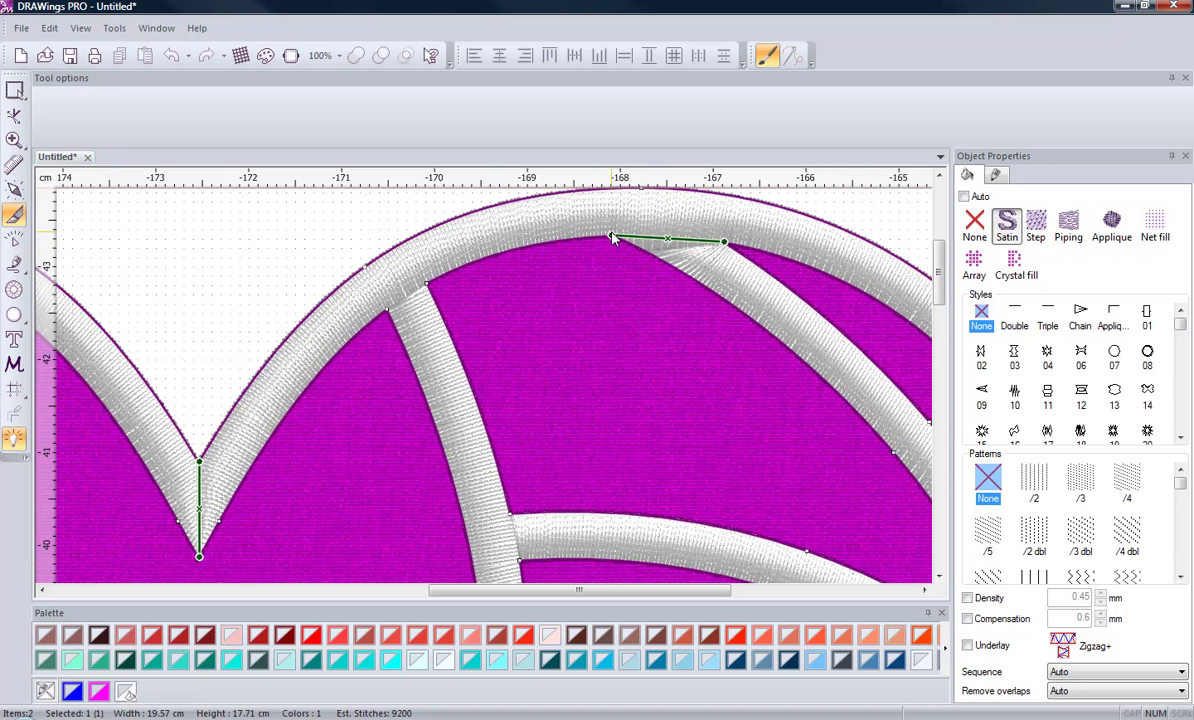
pyautogui.click(441, 275)
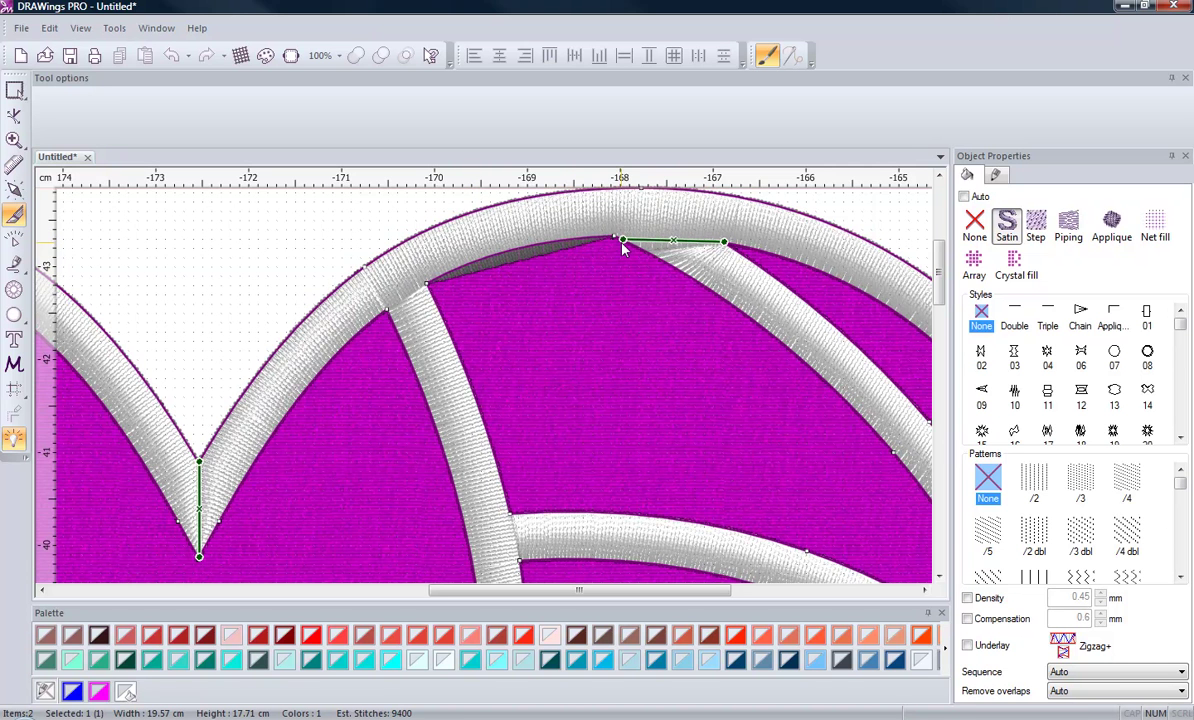
pyautogui.hotkey('ctrl', 'z')
pyautogui.click(264, 243)
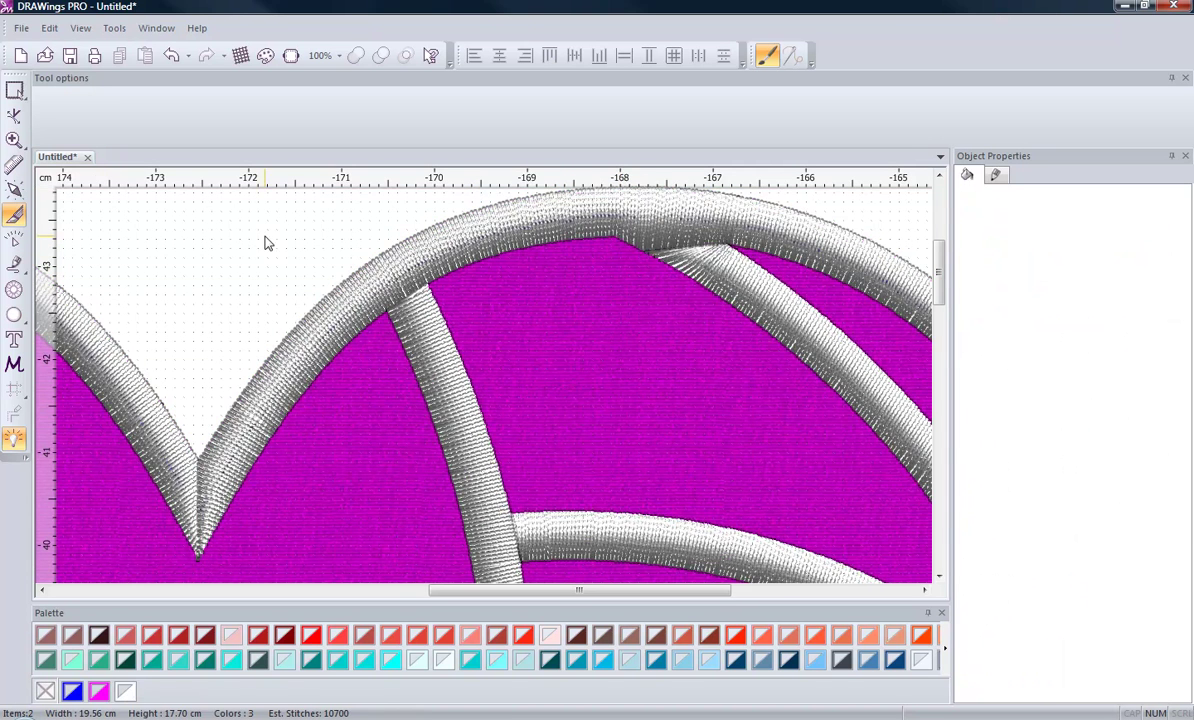
# Reselect the satin outline, move the outer end of the right lobe's dividing line slightly off its corner node, and deselect
pyautogui.scroll(-1, 264, 243)
pyautogui.click(595, 250)
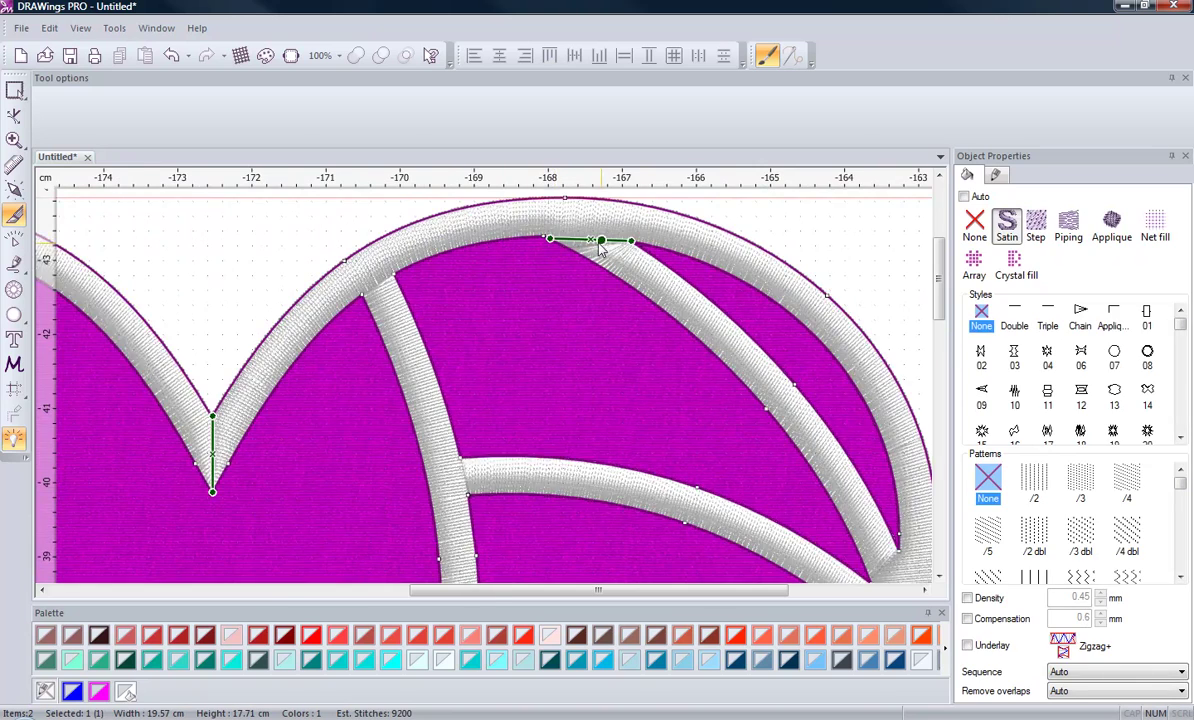
pyautogui.scroll(2, 640, 248)
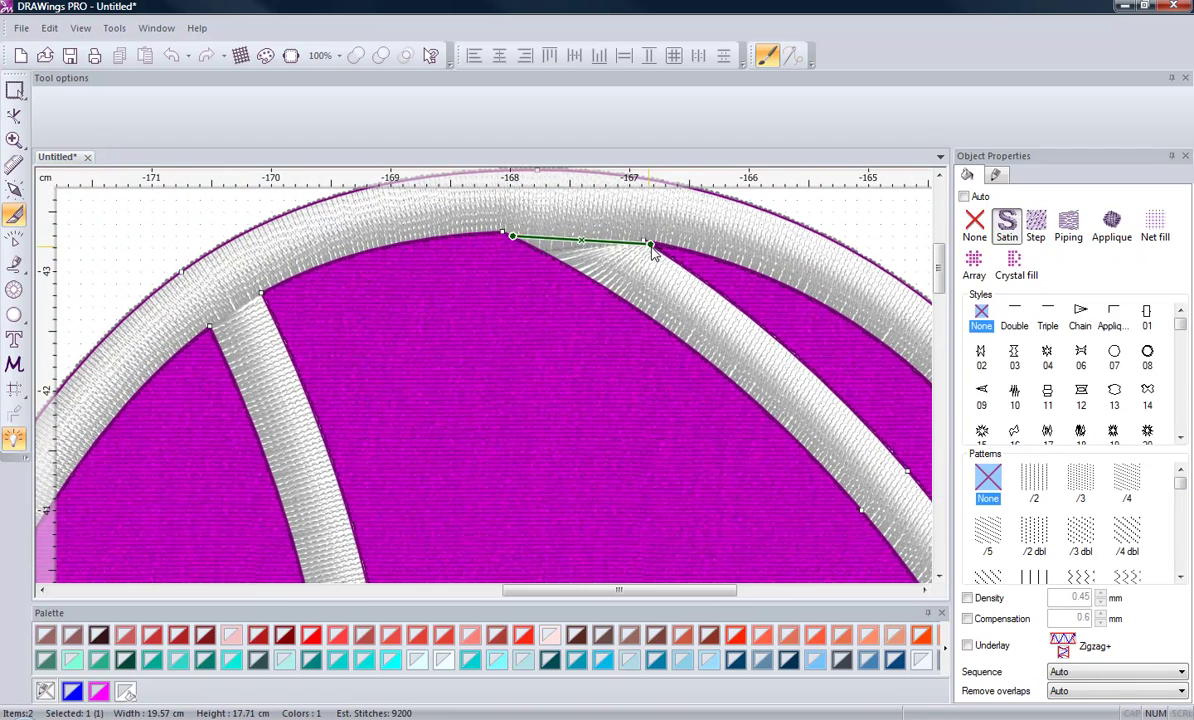
pyautogui.click(466, 285)
pyautogui.scroll(-2, 466, 285)
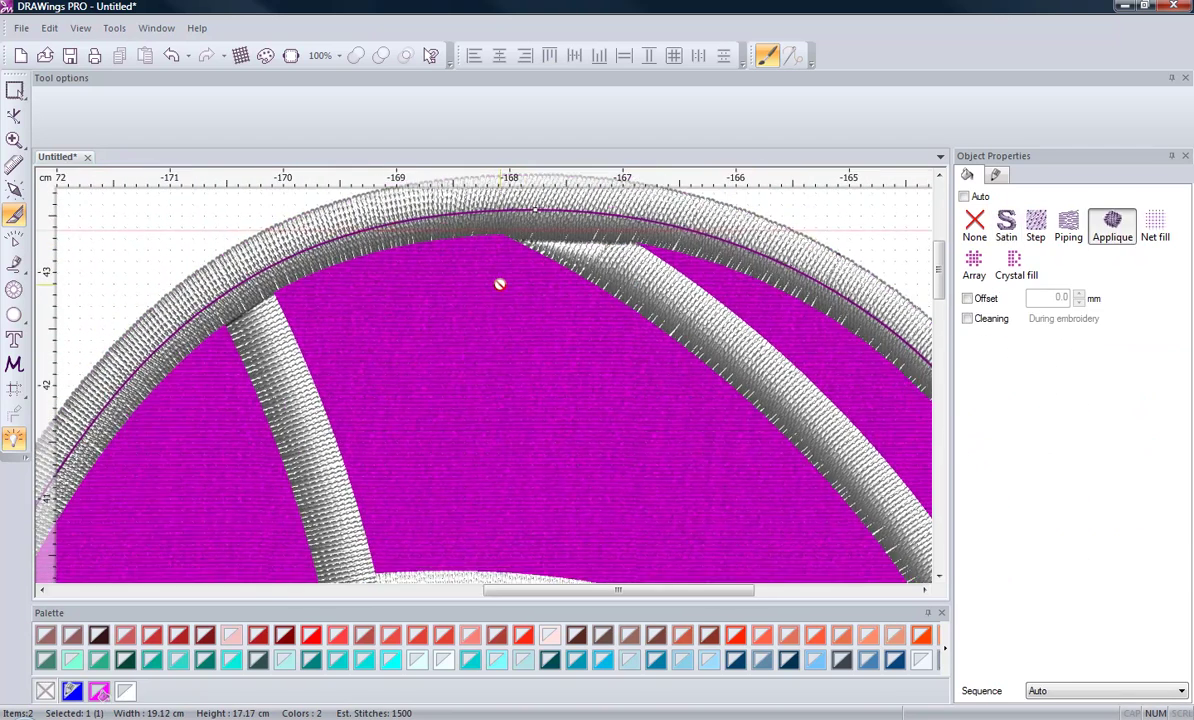
pyautogui.click(441, 226)
# Divide the satin outline with a line joining the two inner corners where the seams meet the heart's right edge, and deselect
pyautogui.scroll(-3, 557, 260)
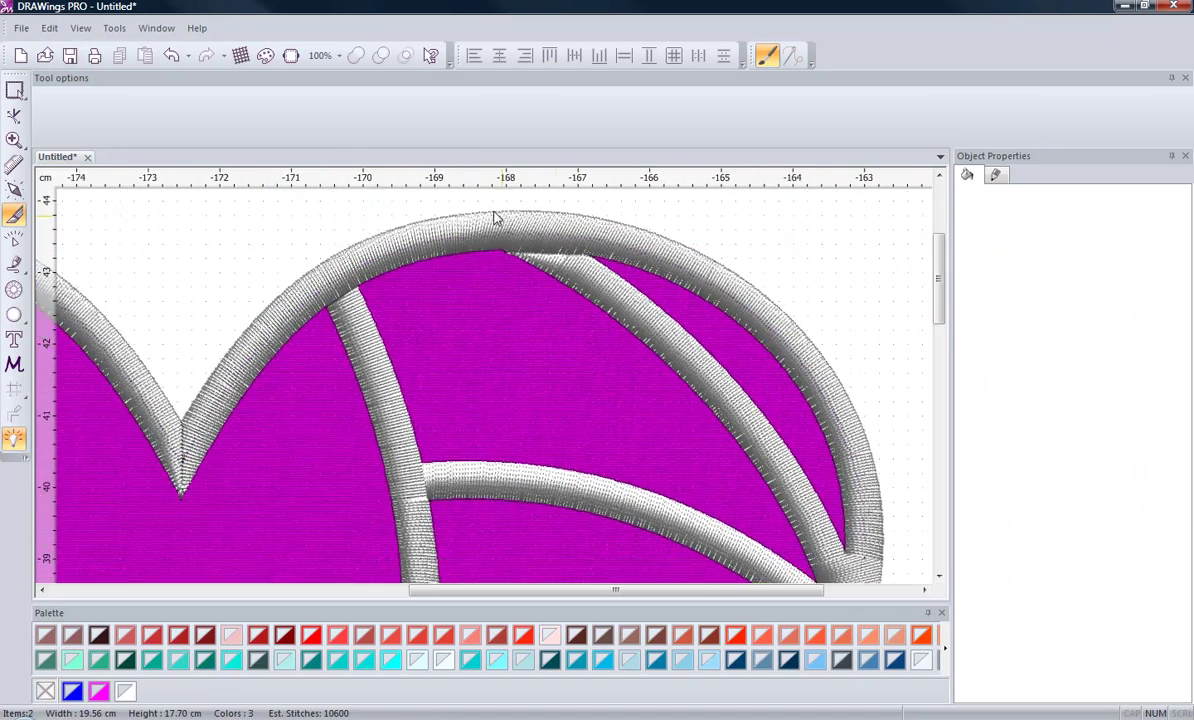
pyautogui.scroll(2, 745, 447)
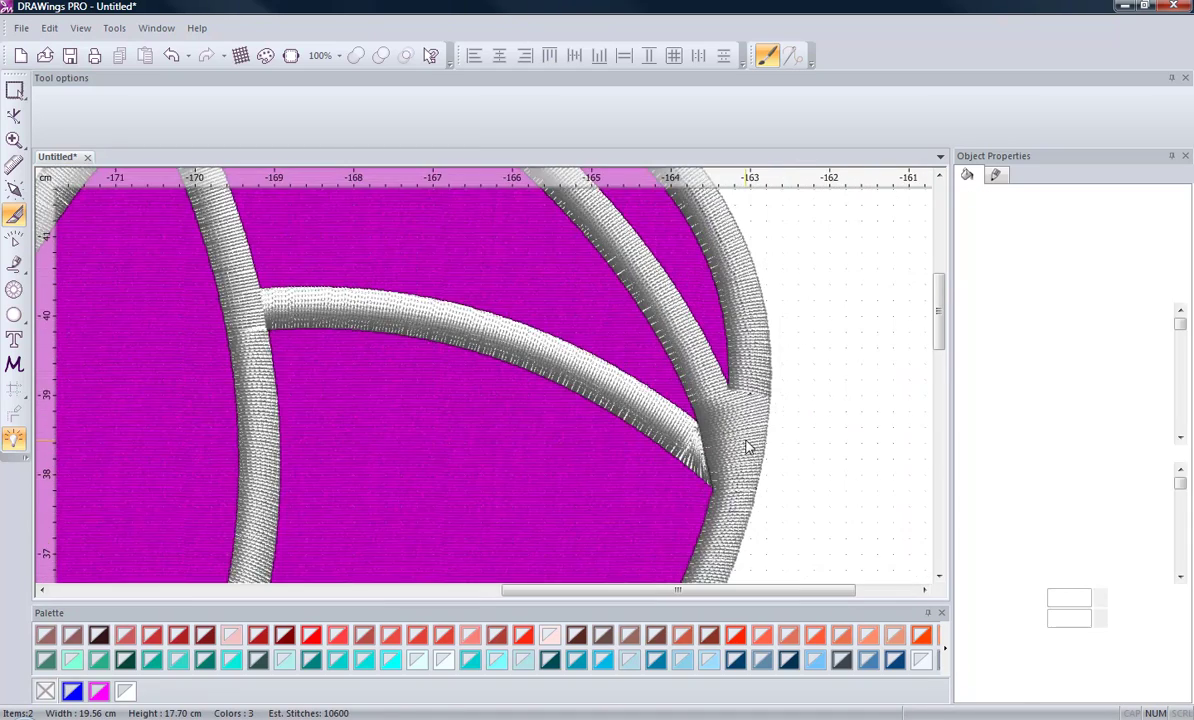
pyautogui.click(745, 447)
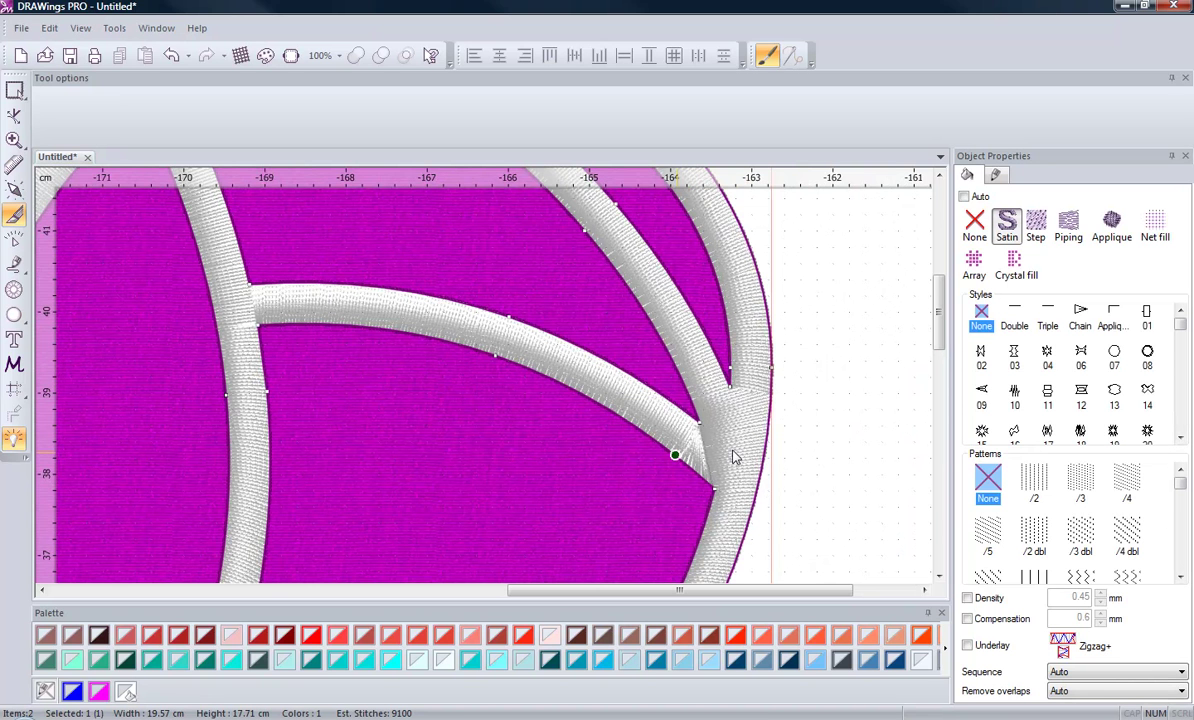
pyautogui.moveTo(730, 388); pyautogui.dragTo(716, 489)
pyautogui.click(789, 403)
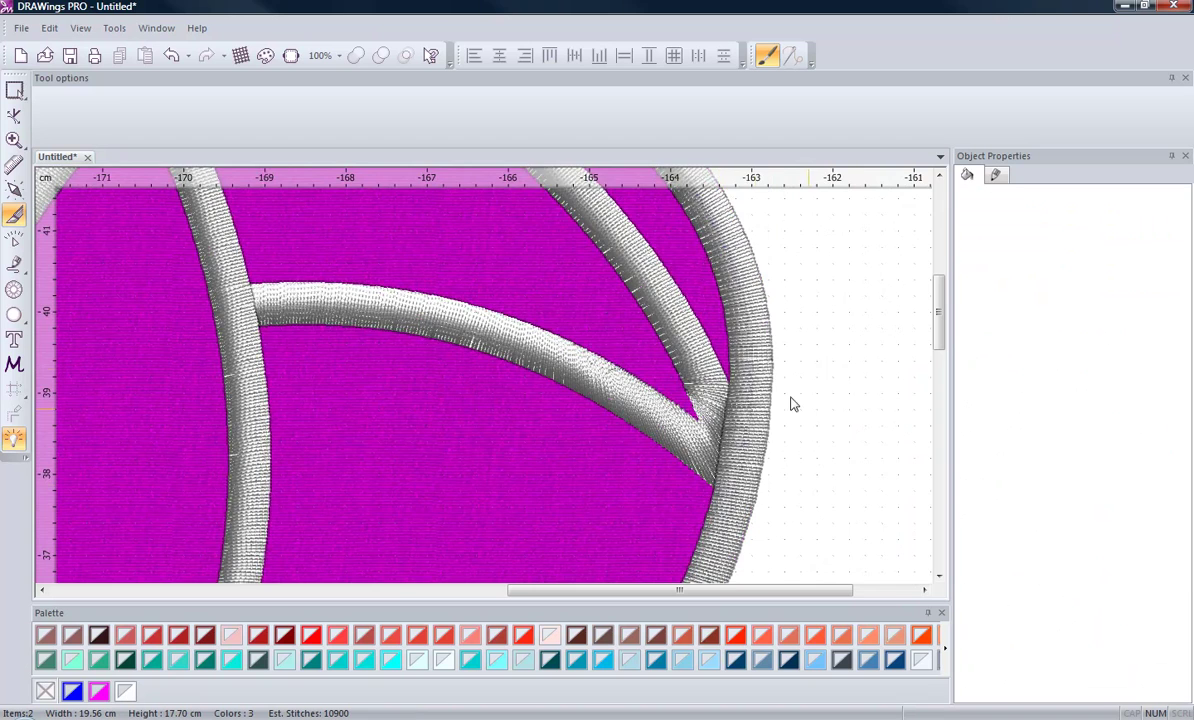
# Divide the satin outline with a line joining the inner corners where the curved seam meets the heart's left edge, and deselect
pyautogui.scroll(-3, 752, 333)
pyautogui.scroll(-3, 648, 413)
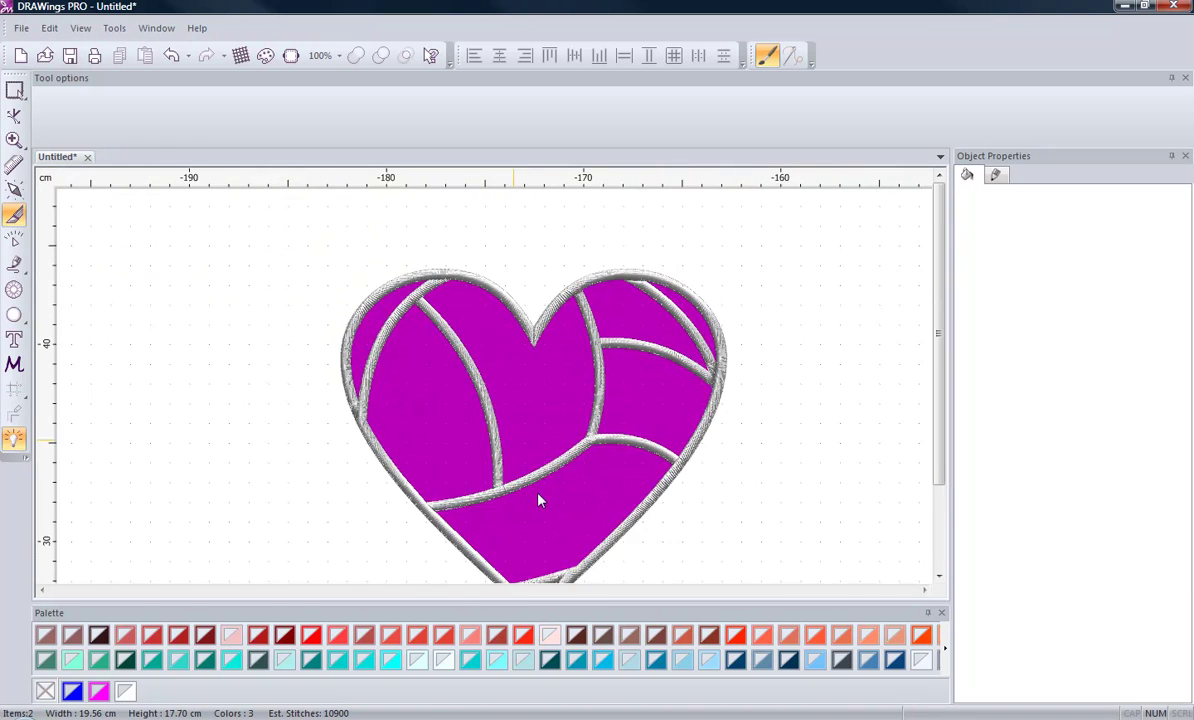
pyautogui.scroll(2, 346, 400)
pyautogui.click(346, 400)
pyautogui.scroll(3, 346, 390)
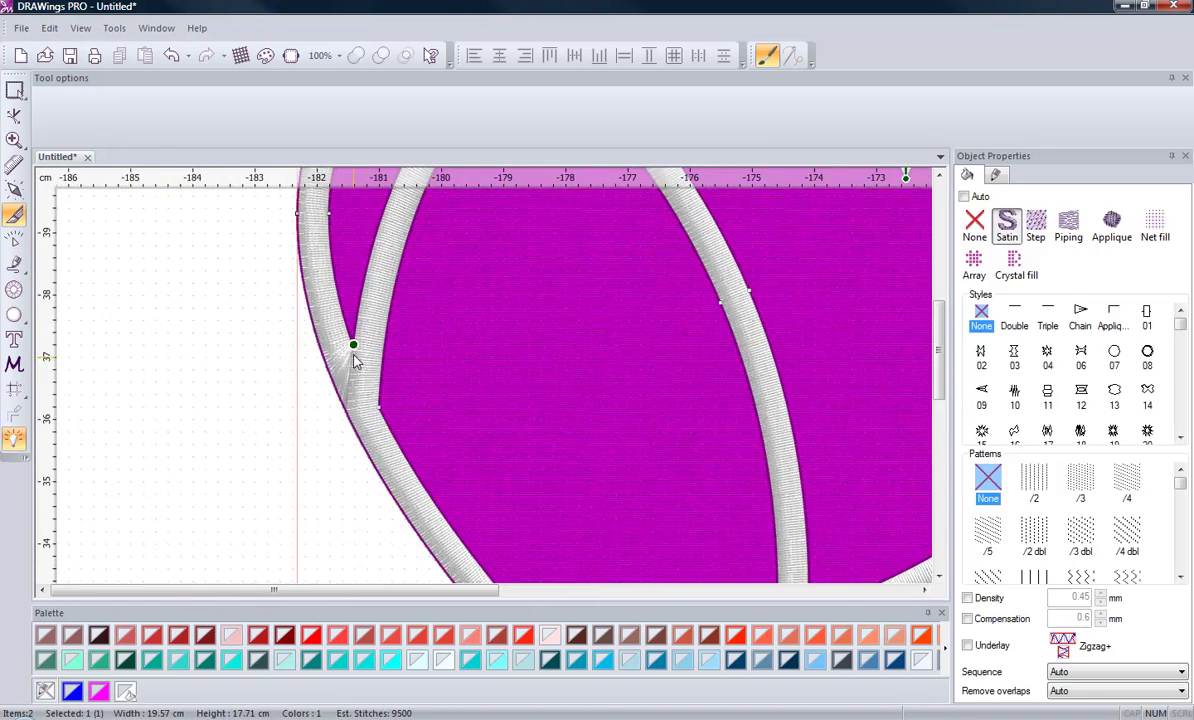
pyautogui.click(378, 405)
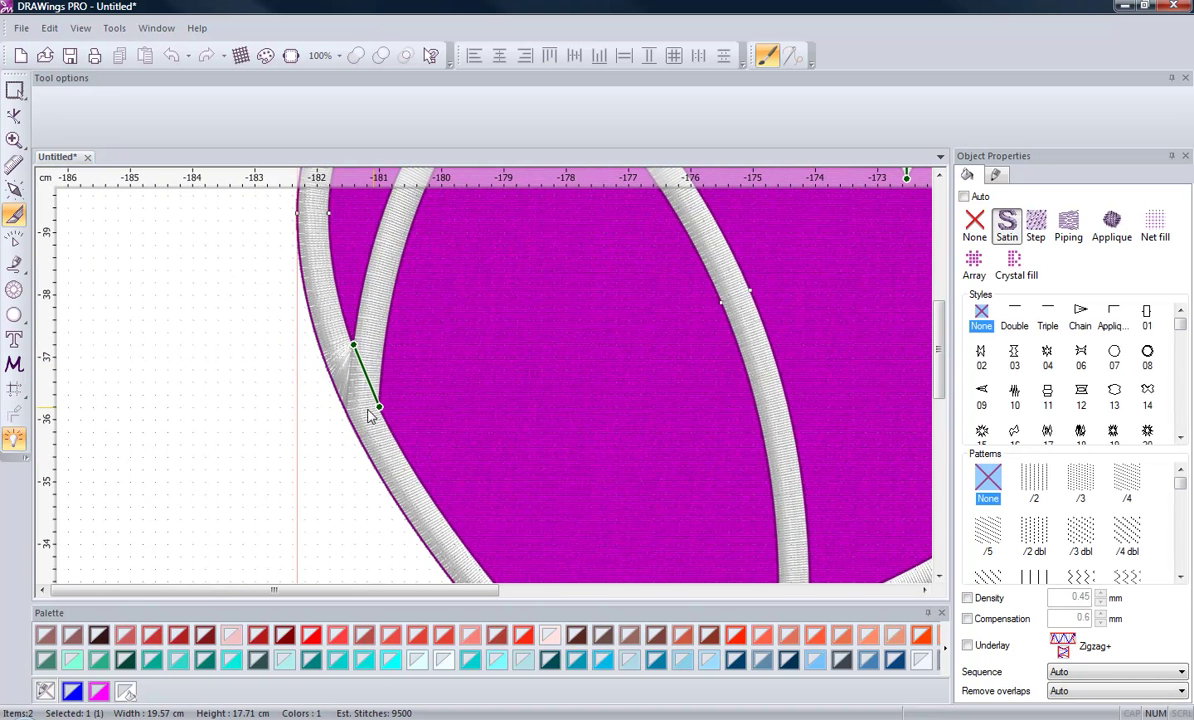
pyautogui.click(282, 425)
# Reposition both ends of the left edge's dividing line so the border stitches run continuously past the curved seam, and deselect
pyautogui.click(355, 350)
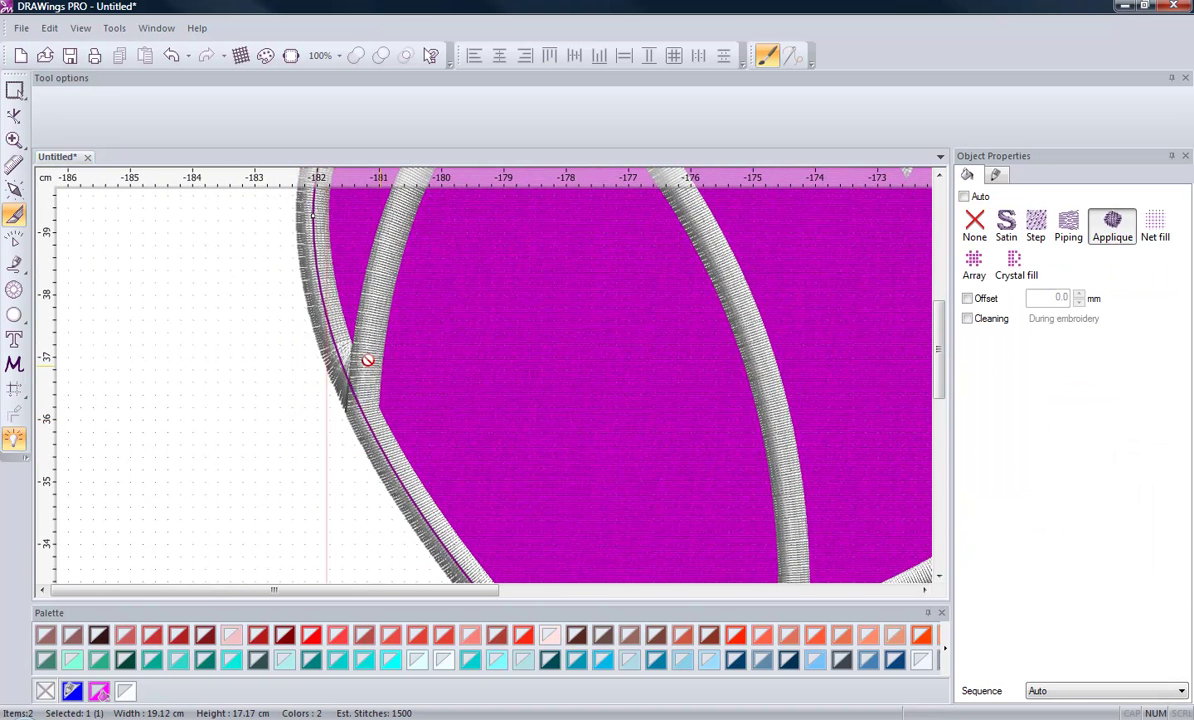
pyautogui.scroll(2, 357, 347)
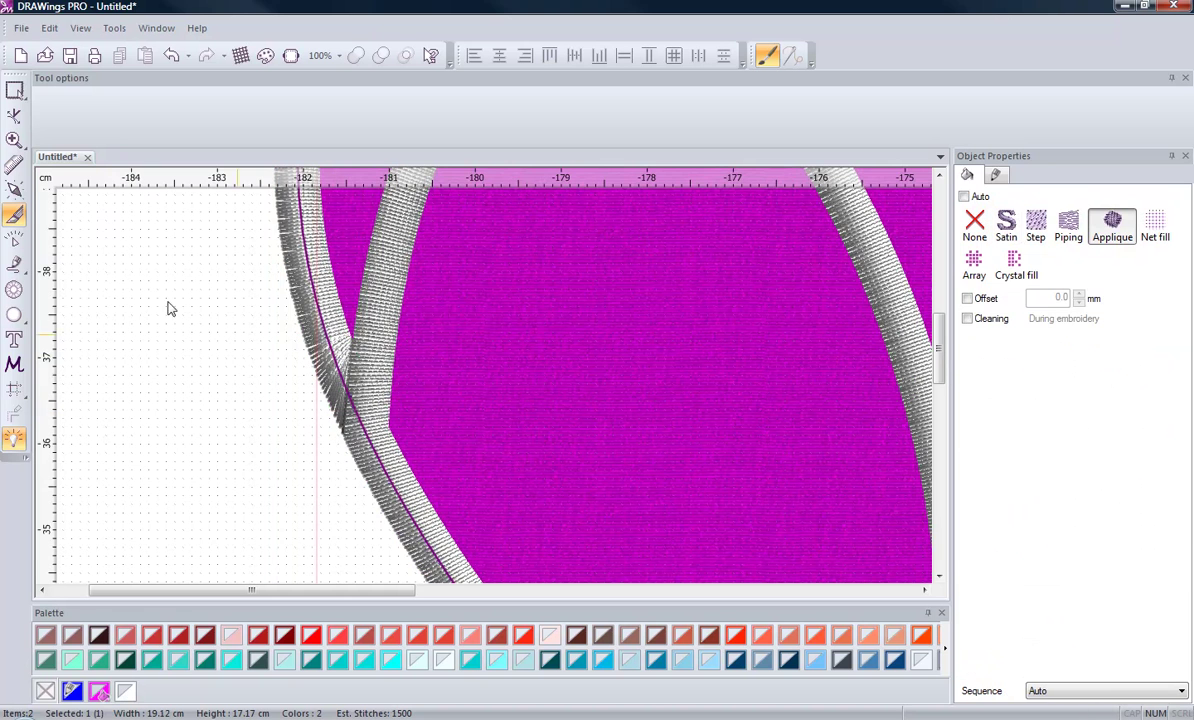
pyautogui.hotkey('ctrl', 'z')
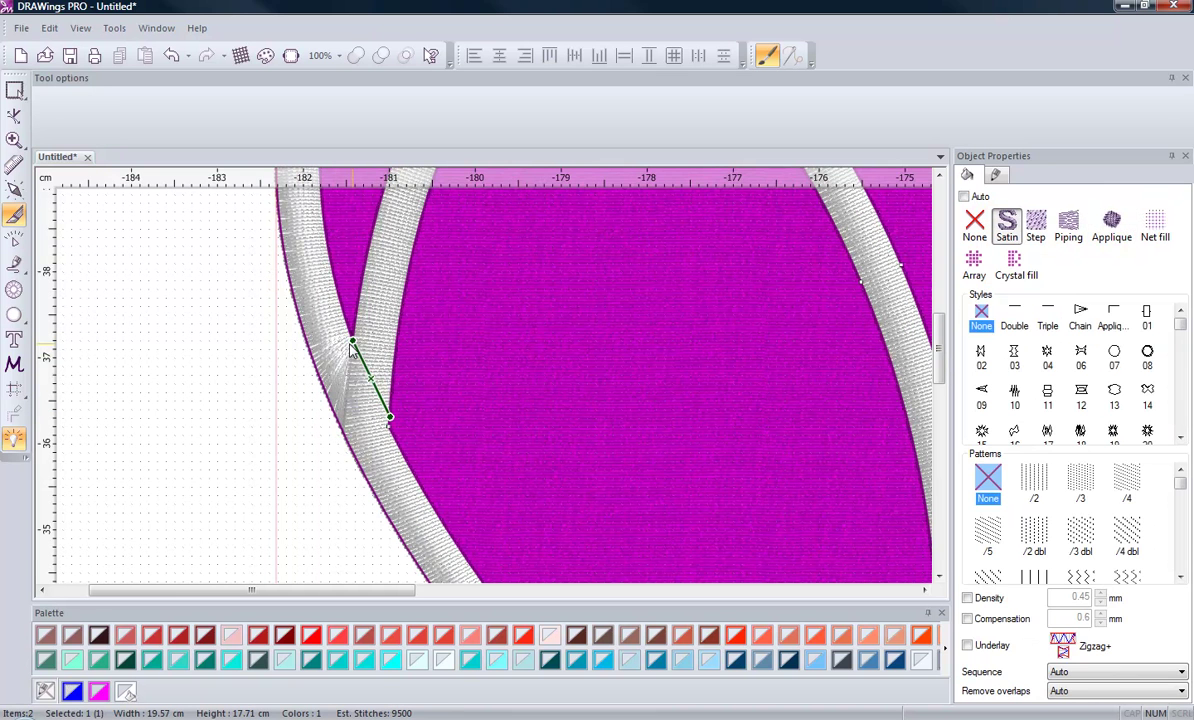
pyautogui.moveTo(353, 342); pyautogui.dragTo(348, 324)
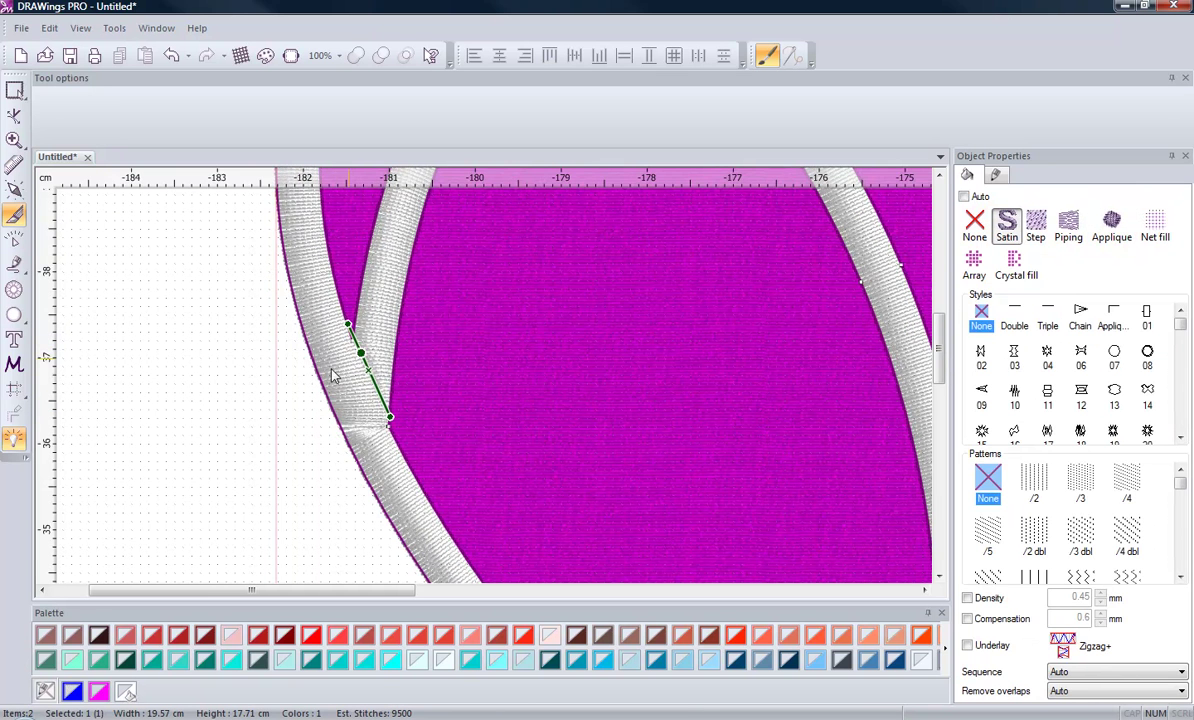
pyautogui.moveTo(390, 416); pyautogui.dragTo(386, 427)
pyautogui.click(178, 425)
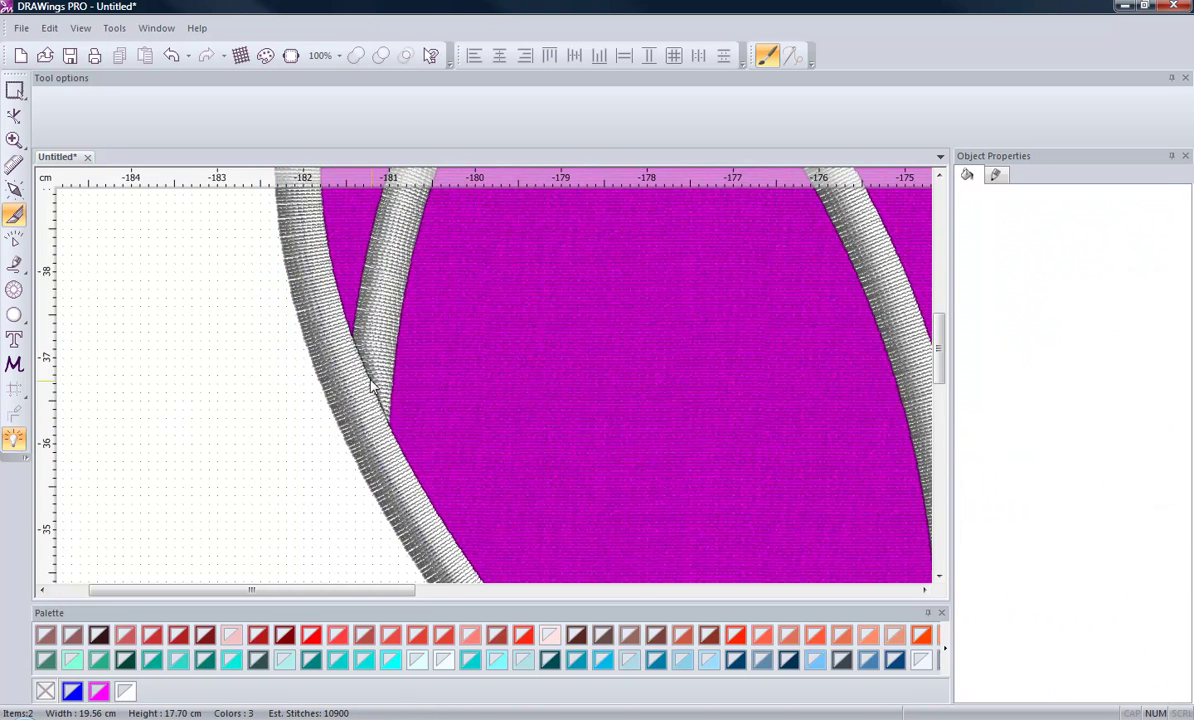
# Divide the satin outline with a line where the short seam near the heart's tip meets the lower right border, and deselect
pyautogui.scroll(-3, 367, 358)
pyautogui.scroll(-3, 469, 410)
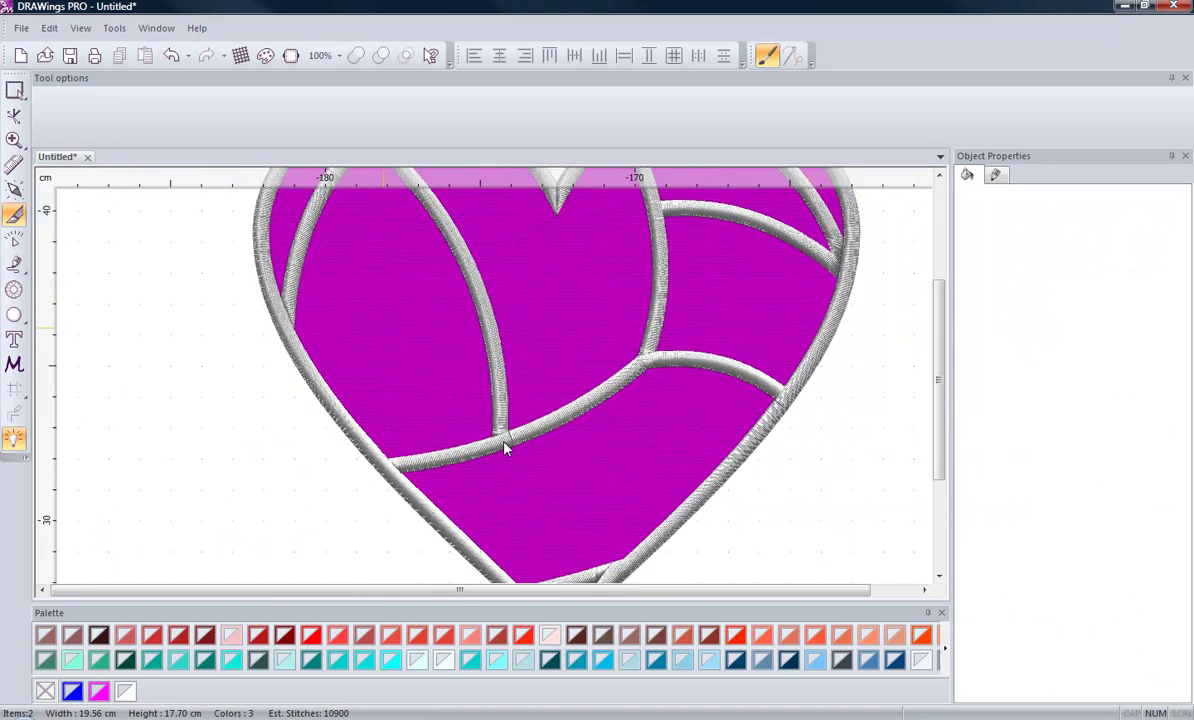
pyautogui.scroll(4, 630, 568)
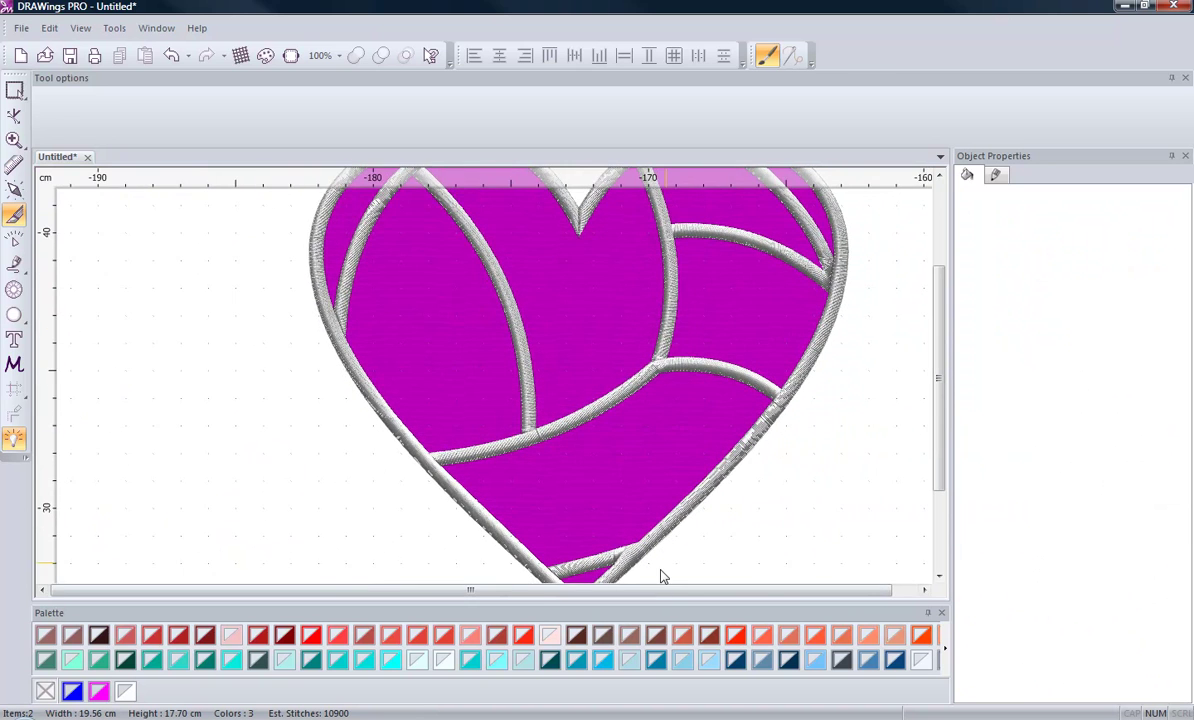
pyautogui.click(582, 554)
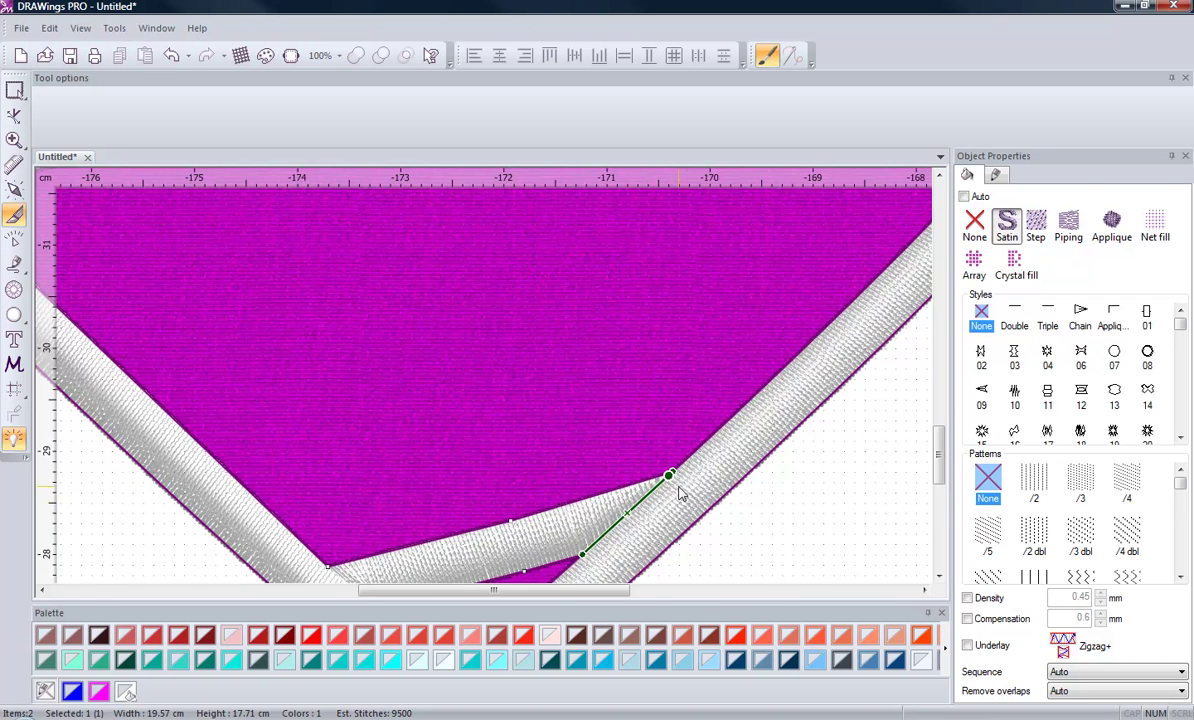
pyautogui.scroll(-3, 650, 380)
pyautogui.click(522, 568)
pyautogui.scroll(-4, 522, 568)
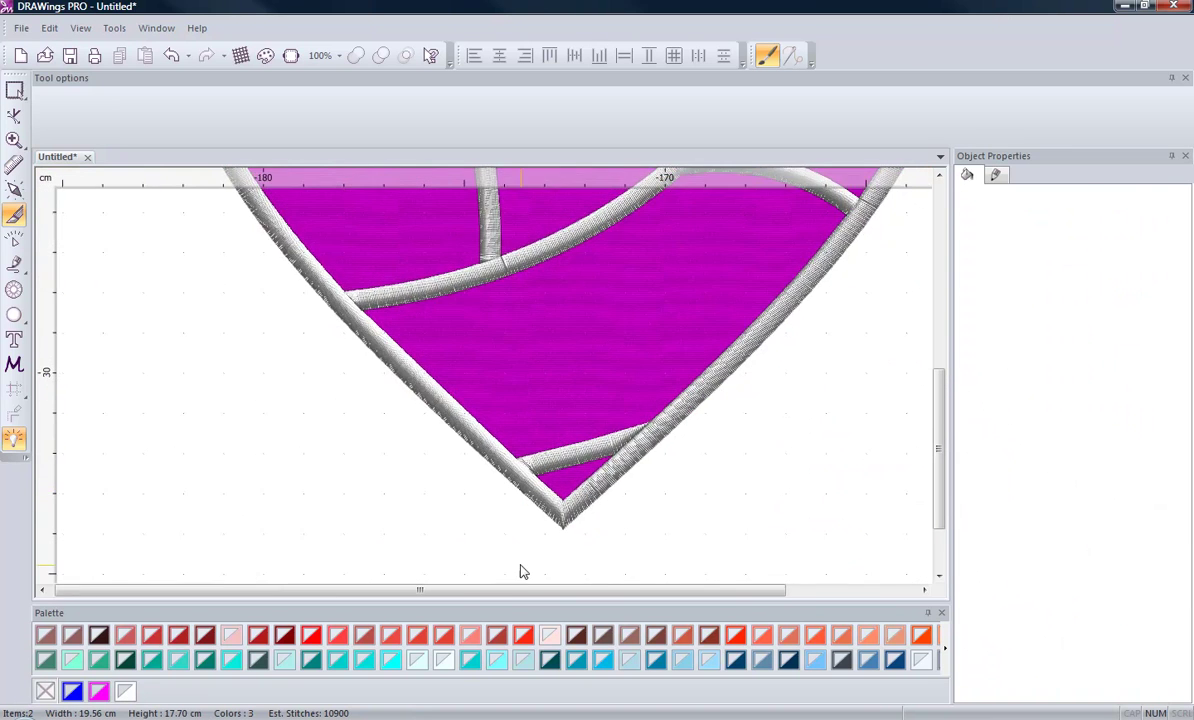
# Select the magenta applique heart, deselect it, and review the whole stitched design
pyautogui.scroll(1, 647, 357)
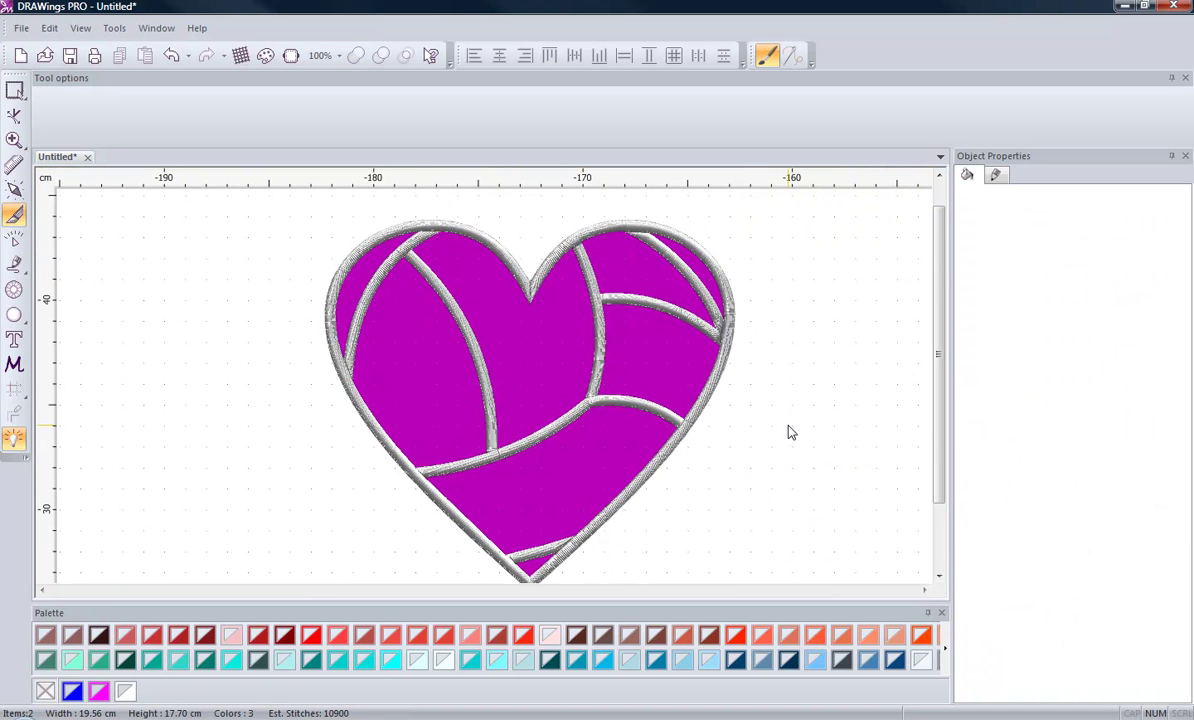
pyautogui.click(530, 346)
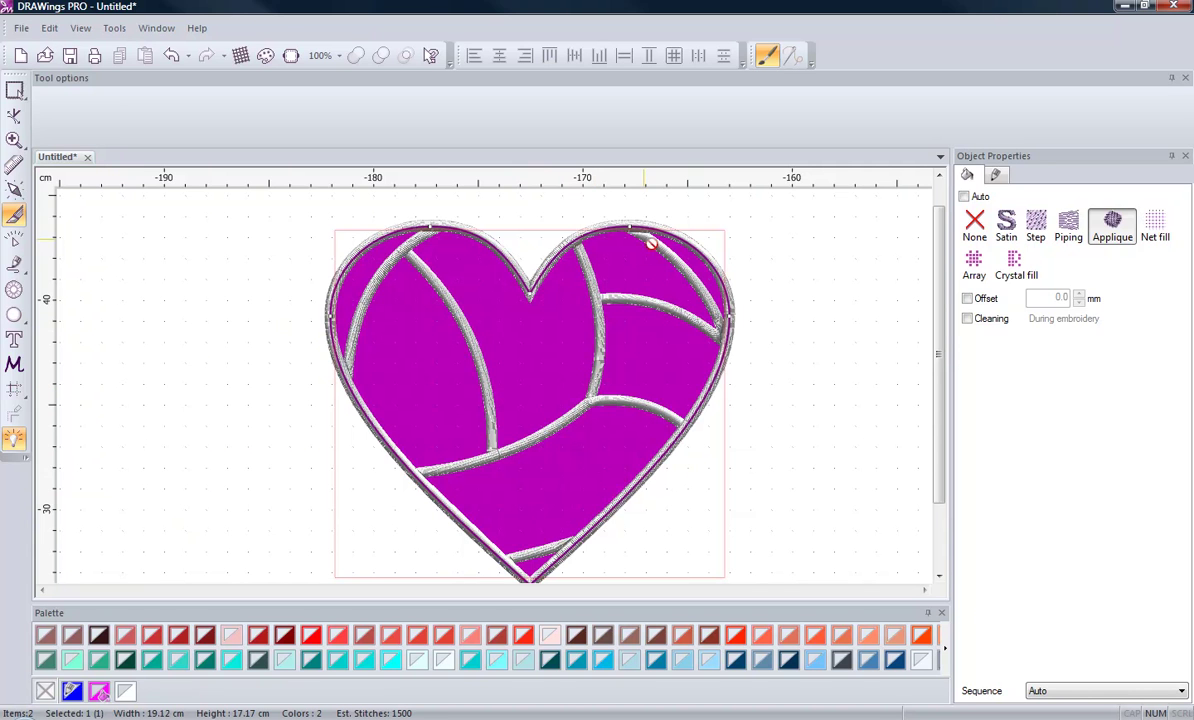
pyautogui.click(776, 443)
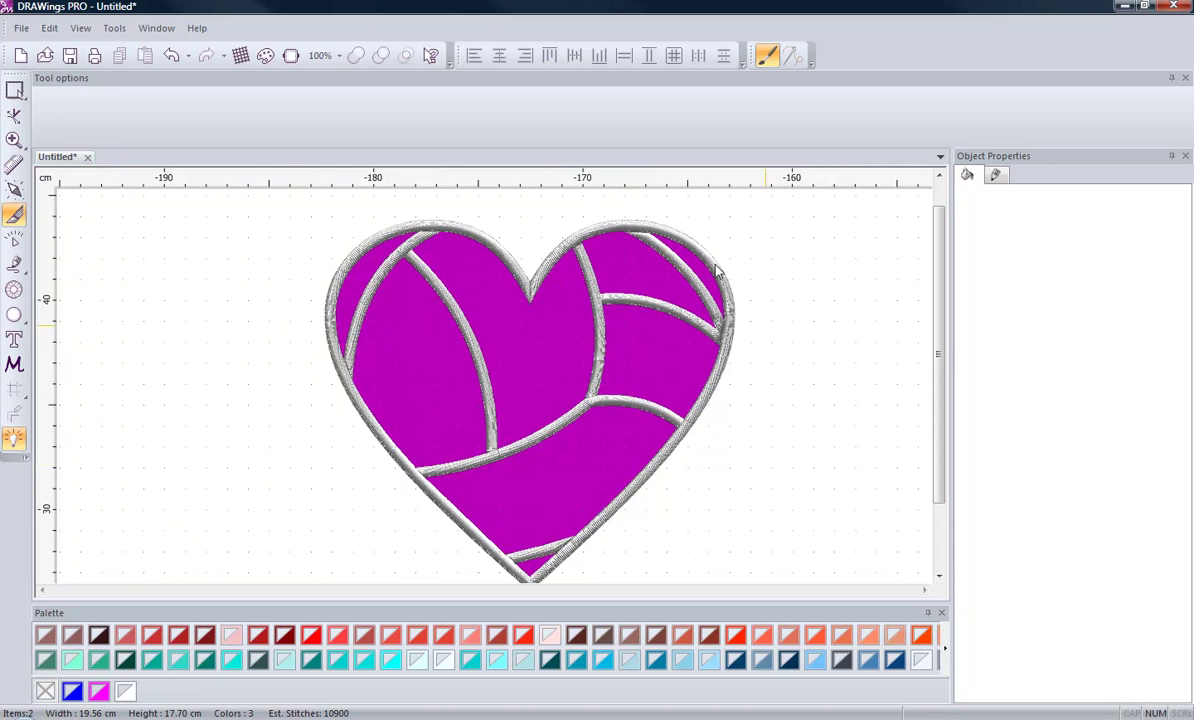
pyautogui.scroll(-2, 294, 382)
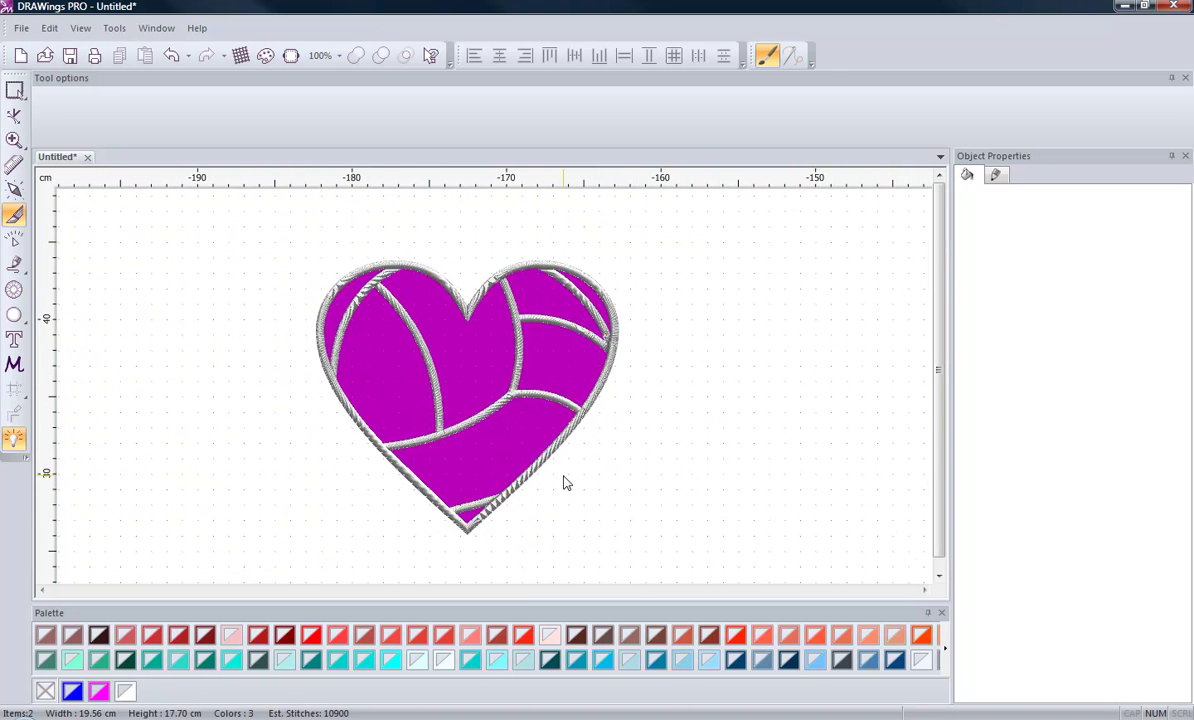
pyautogui.scroll(1, 573, 488)
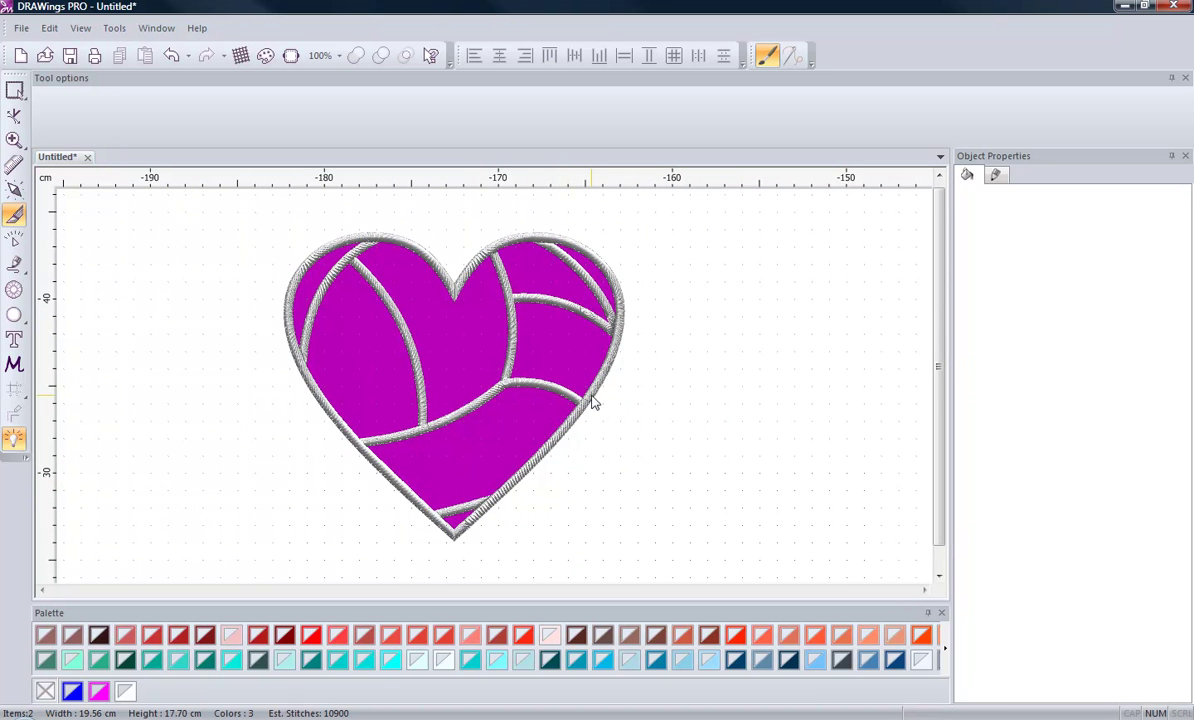
# Switch to CorelDRAW, deselect the magenta heart artwork, and examine the blue heart outline with the yellow seam curves
pyautogui.click(1124, 5)
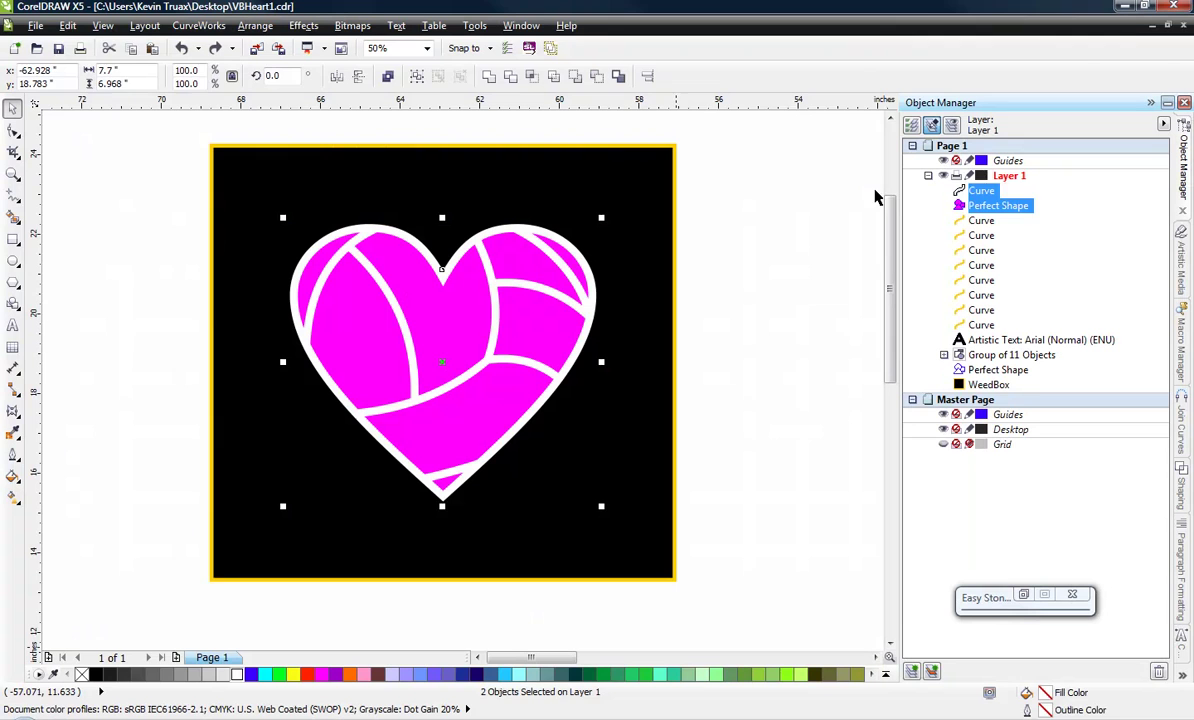
pyautogui.click(760, 295)
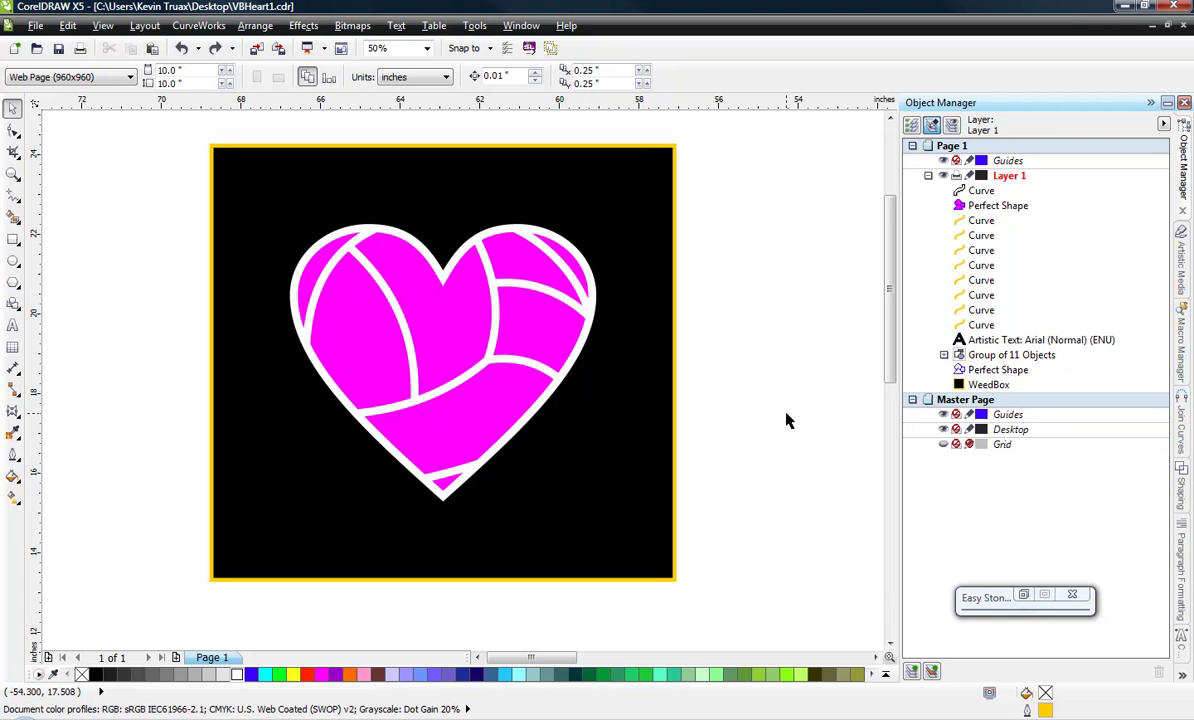
pyautogui.scroll(-5, 789, 458)
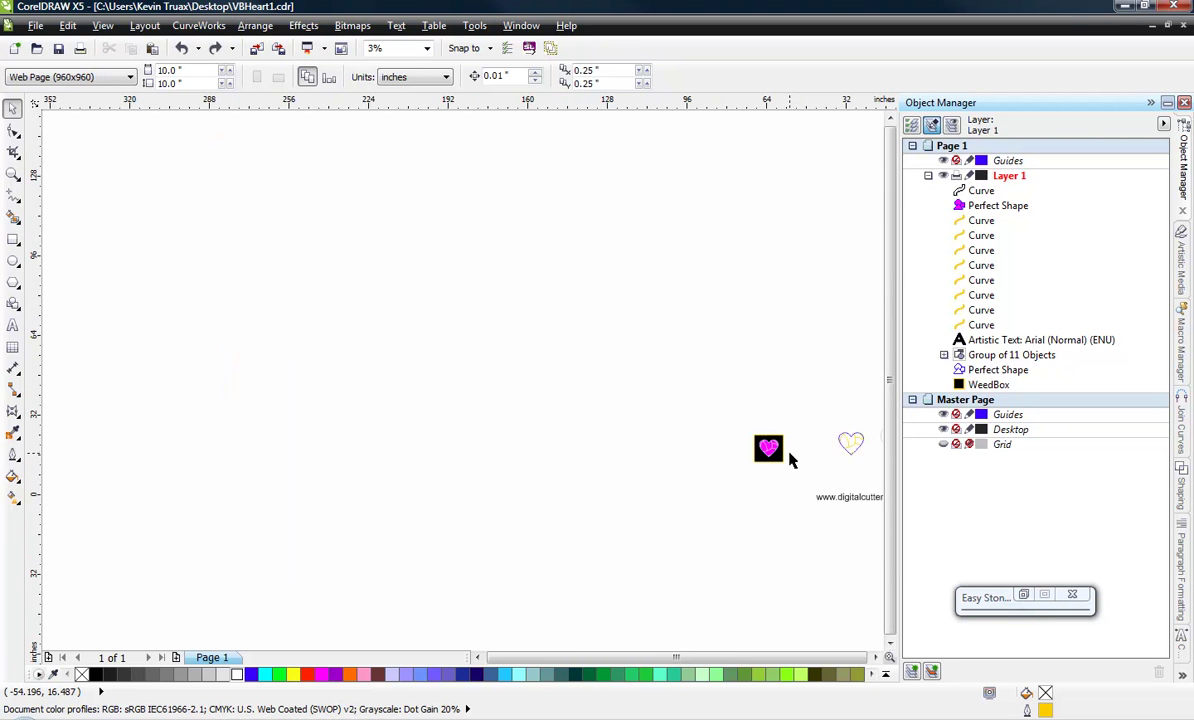
pyautogui.scroll(4, 789, 458)
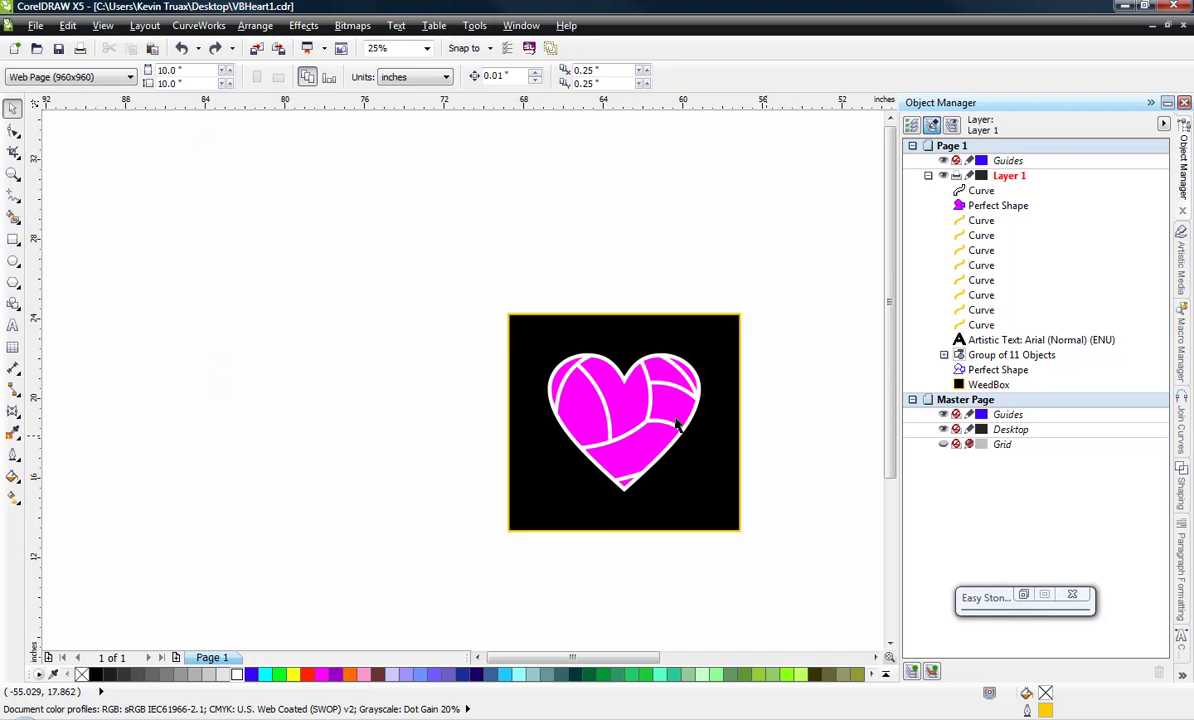
pyautogui.scroll(-1, 432, 360)
pyautogui.scroll(-1, 498, 368)
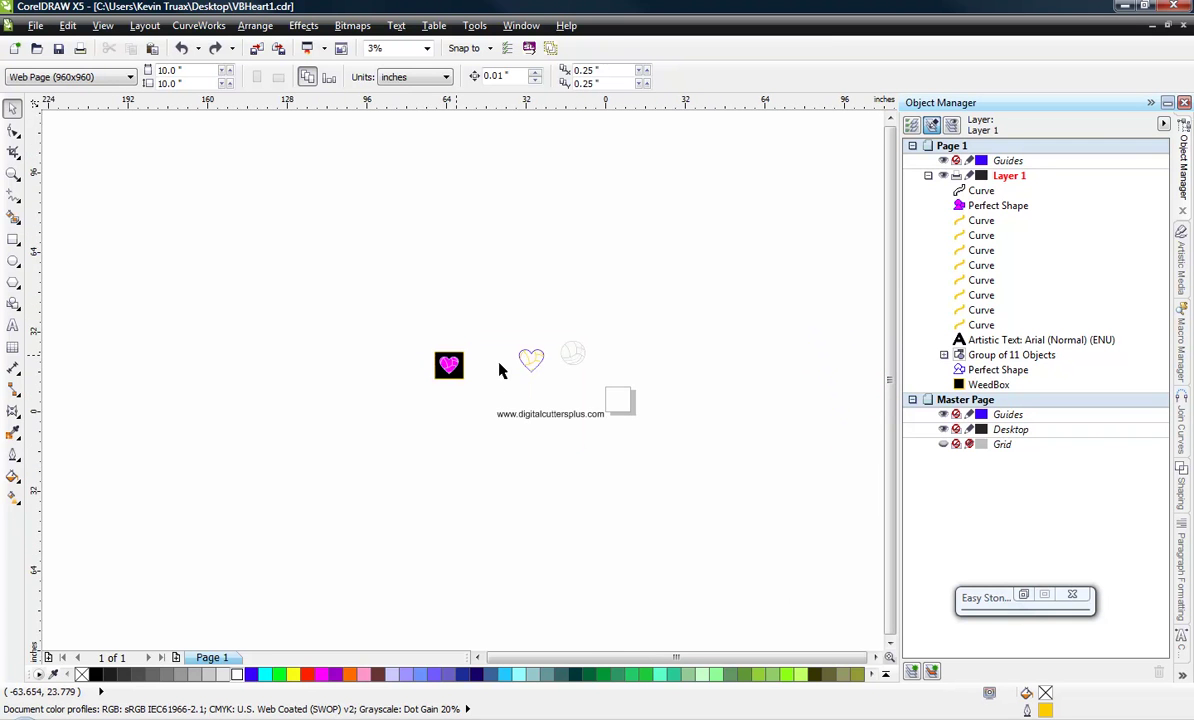
pyautogui.scroll(2, 530, 368)
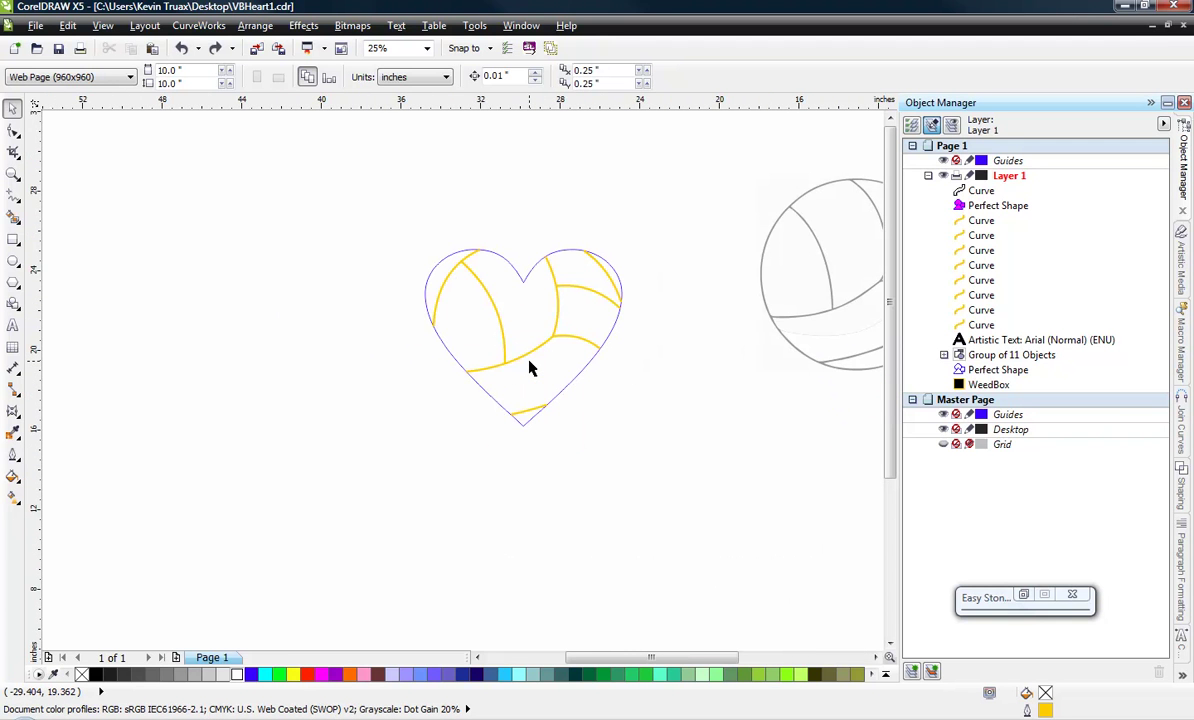